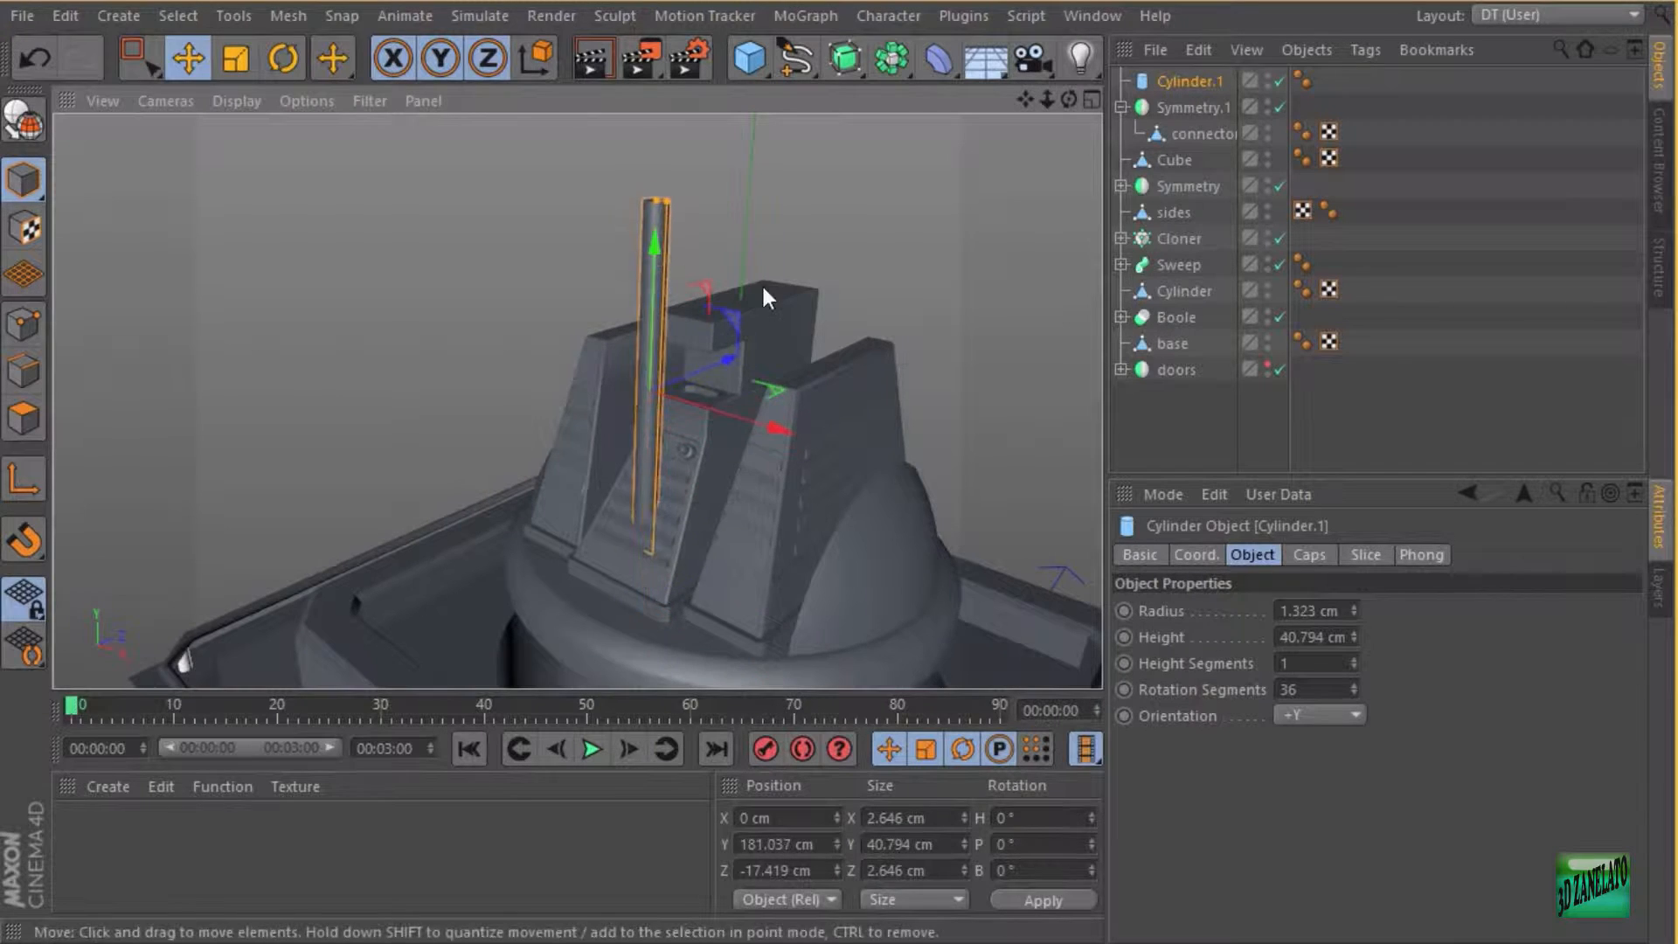
# Position the thin cylinder in the notch of the central turret block and shrink it to about 0.44 cm radius and 9.68 cm height.
pyautogui.moveTo(726, 354); pyautogui.dragTo(764, 332)
pyautogui.scroll(4, 660, 227)
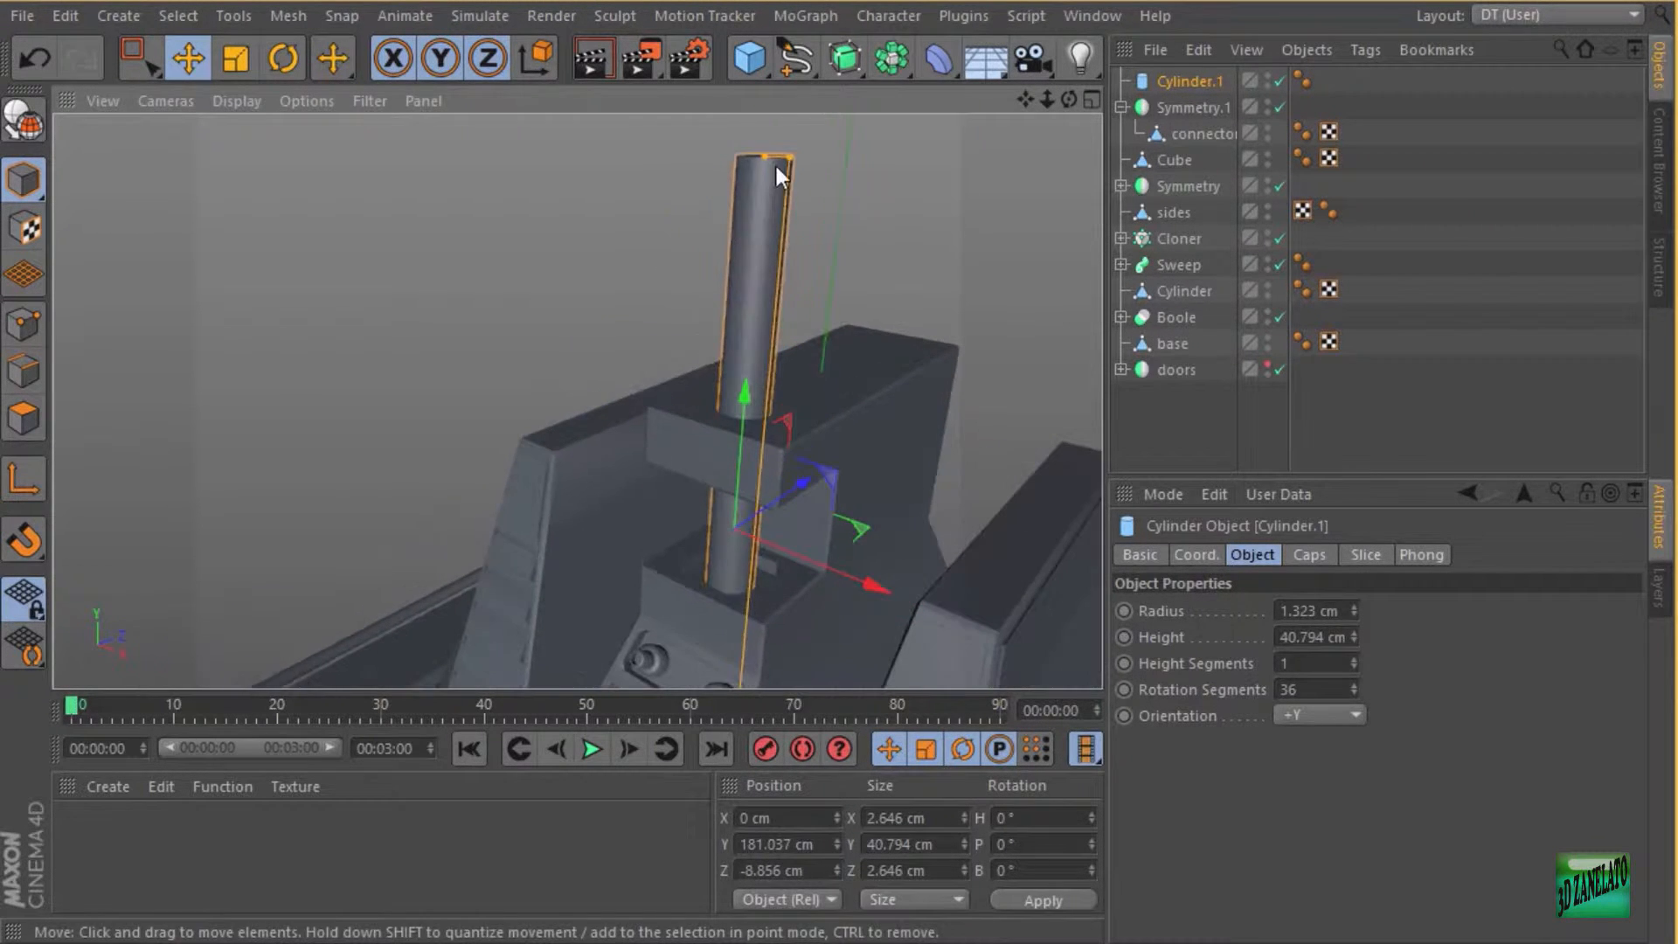
pyautogui.moveTo(766, 160); pyautogui.dragTo(744, 463)
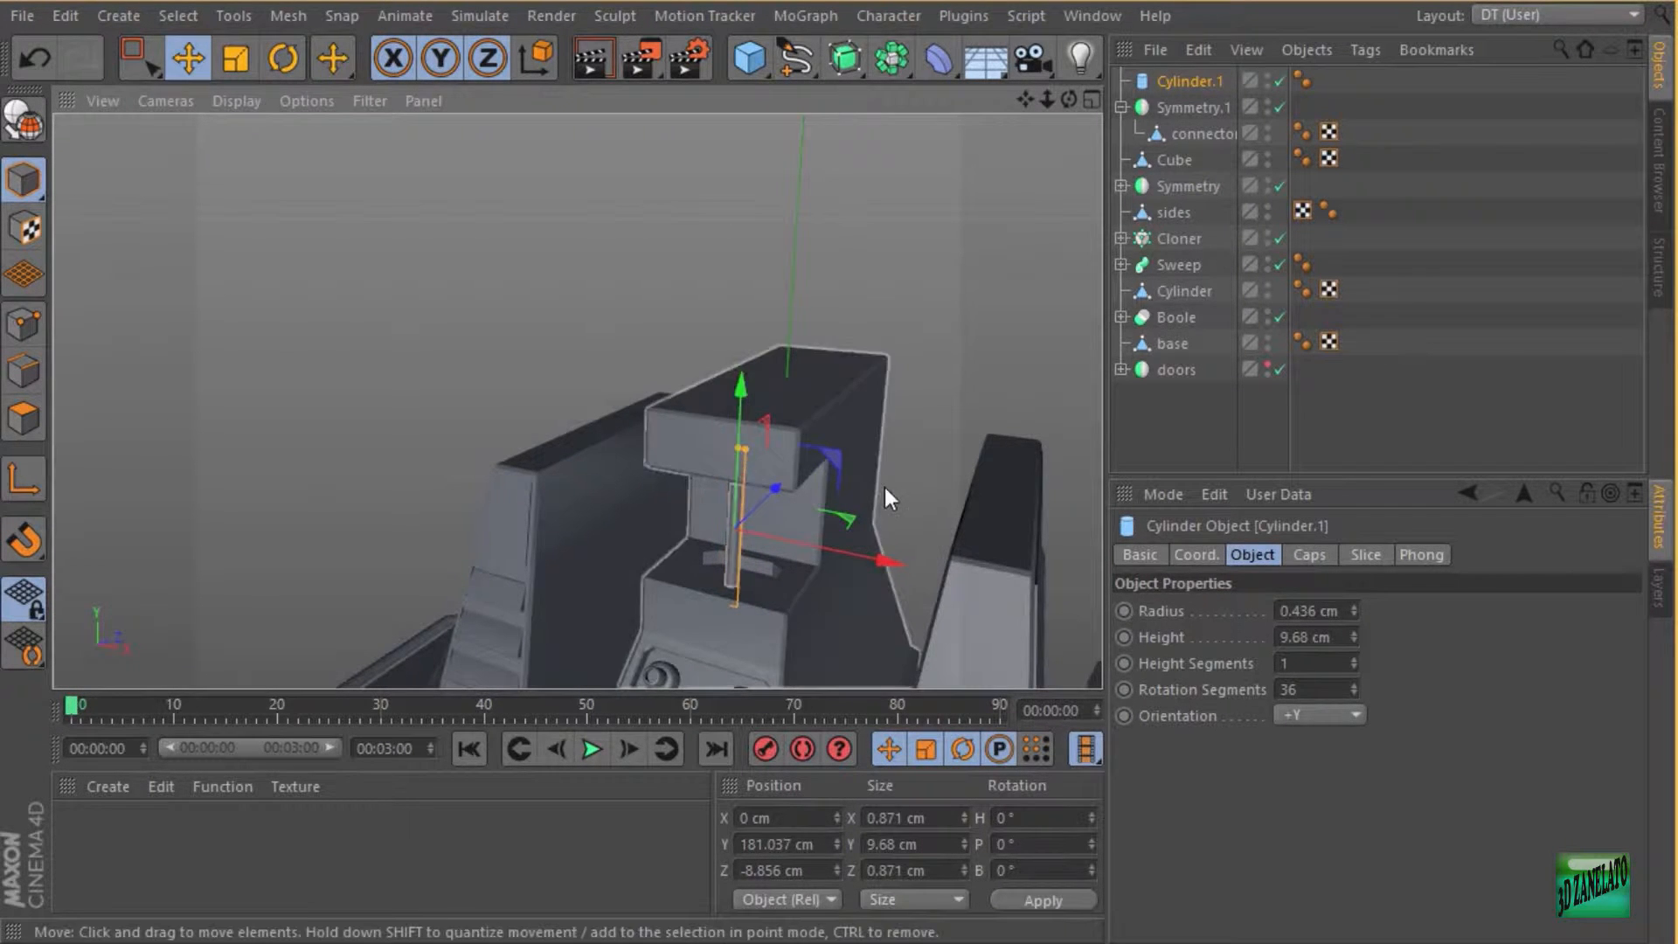
pyautogui.keyDown('alt'); pyautogui.moveTo(884, 486); pyautogui.dragTo(733, 300); pyautogui.keyUp('alt')
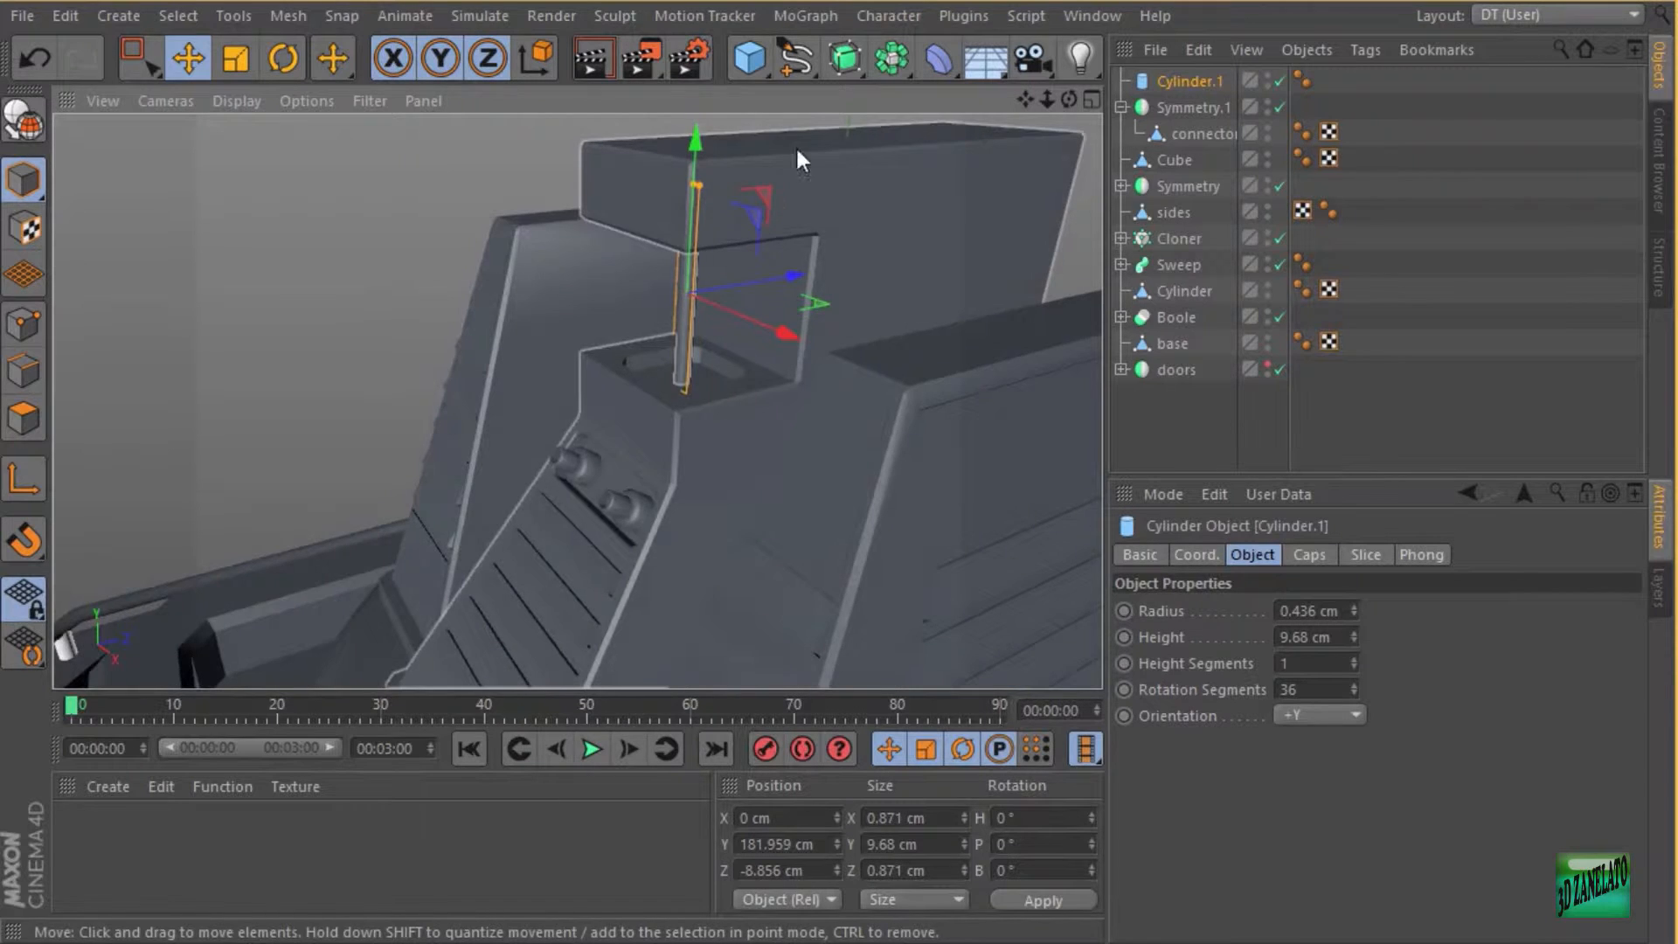
pyautogui.keyDown('alt'); pyautogui.moveTo(797, 150); pyautogui.dragTo(816, 212); pyautogui.keyUp('alt')
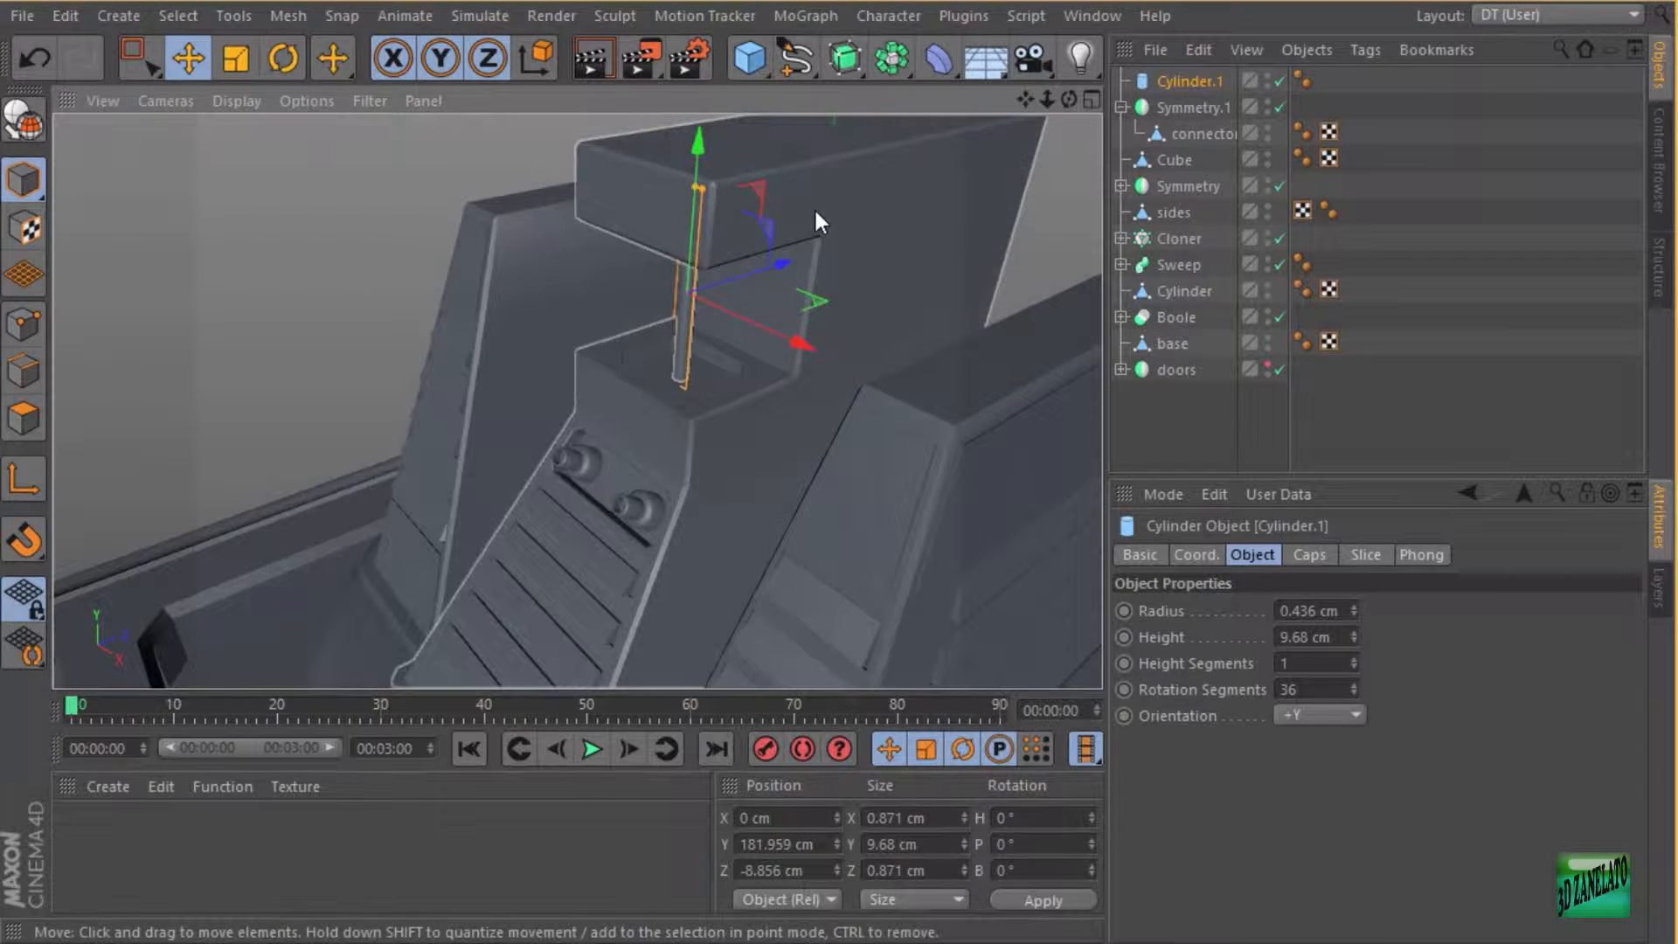
pyautogui.keyDown('alt'); pyautogui.moveTo(792, 262); pyautogui.dragTo(632, 290); pyautogui.keyUp('alt')
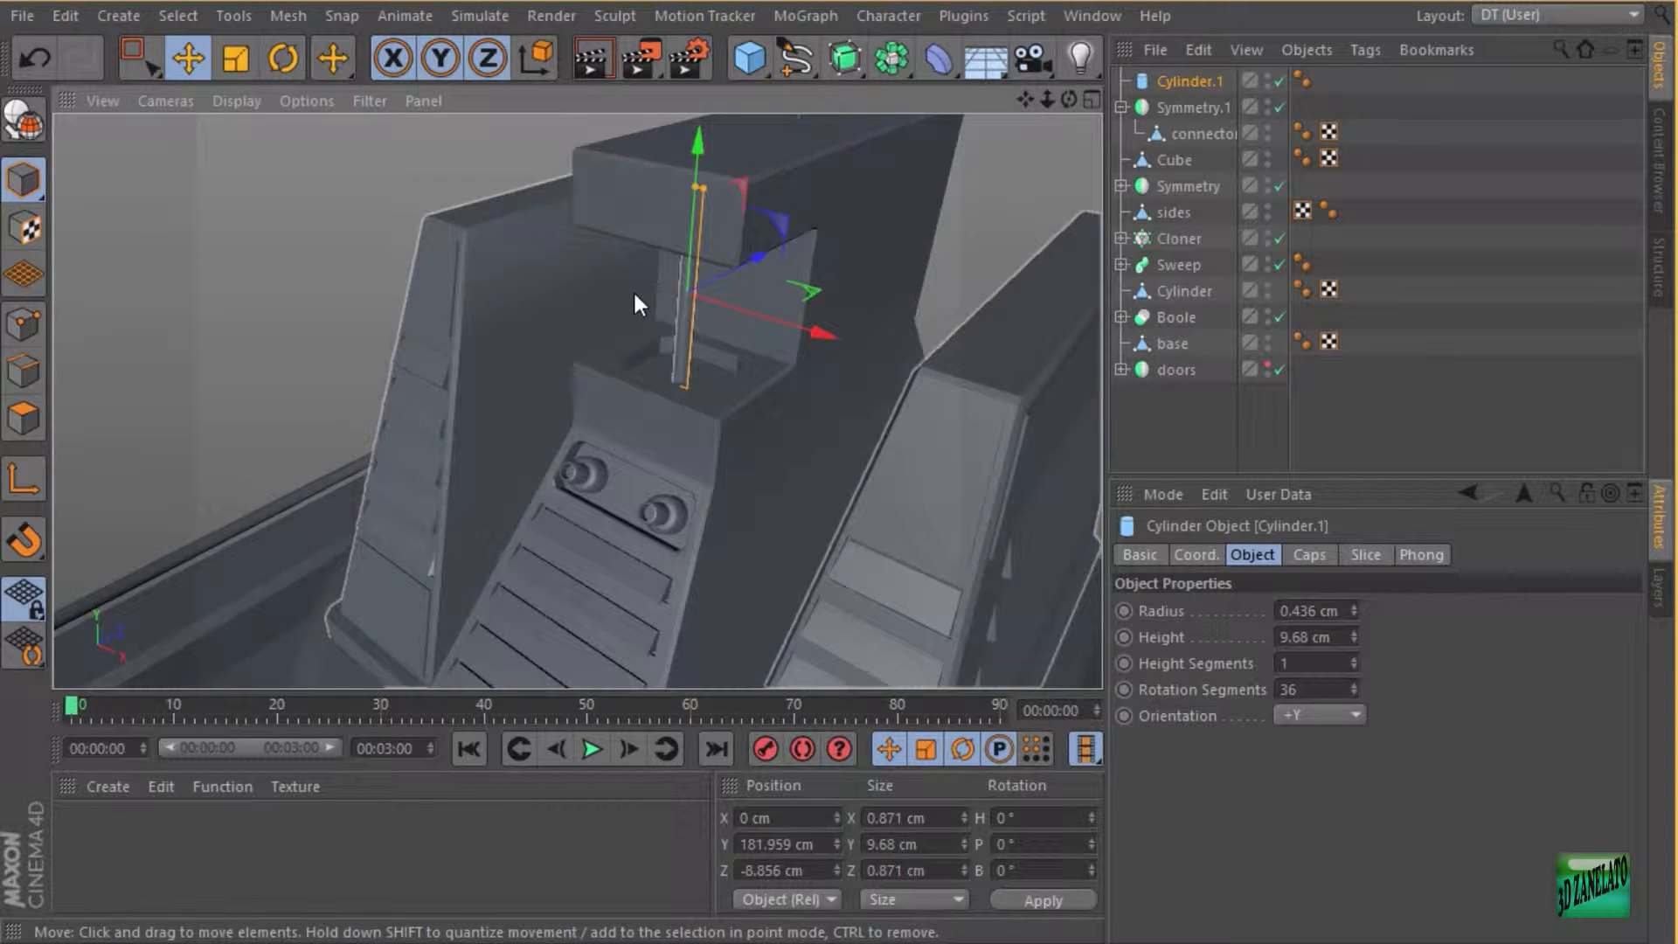
pyautogui.keyDown('alt'); pyautogui.moveTo(633, 290); pyautogui.dragTo(595, 260); pyautogui.keyUp('alt')
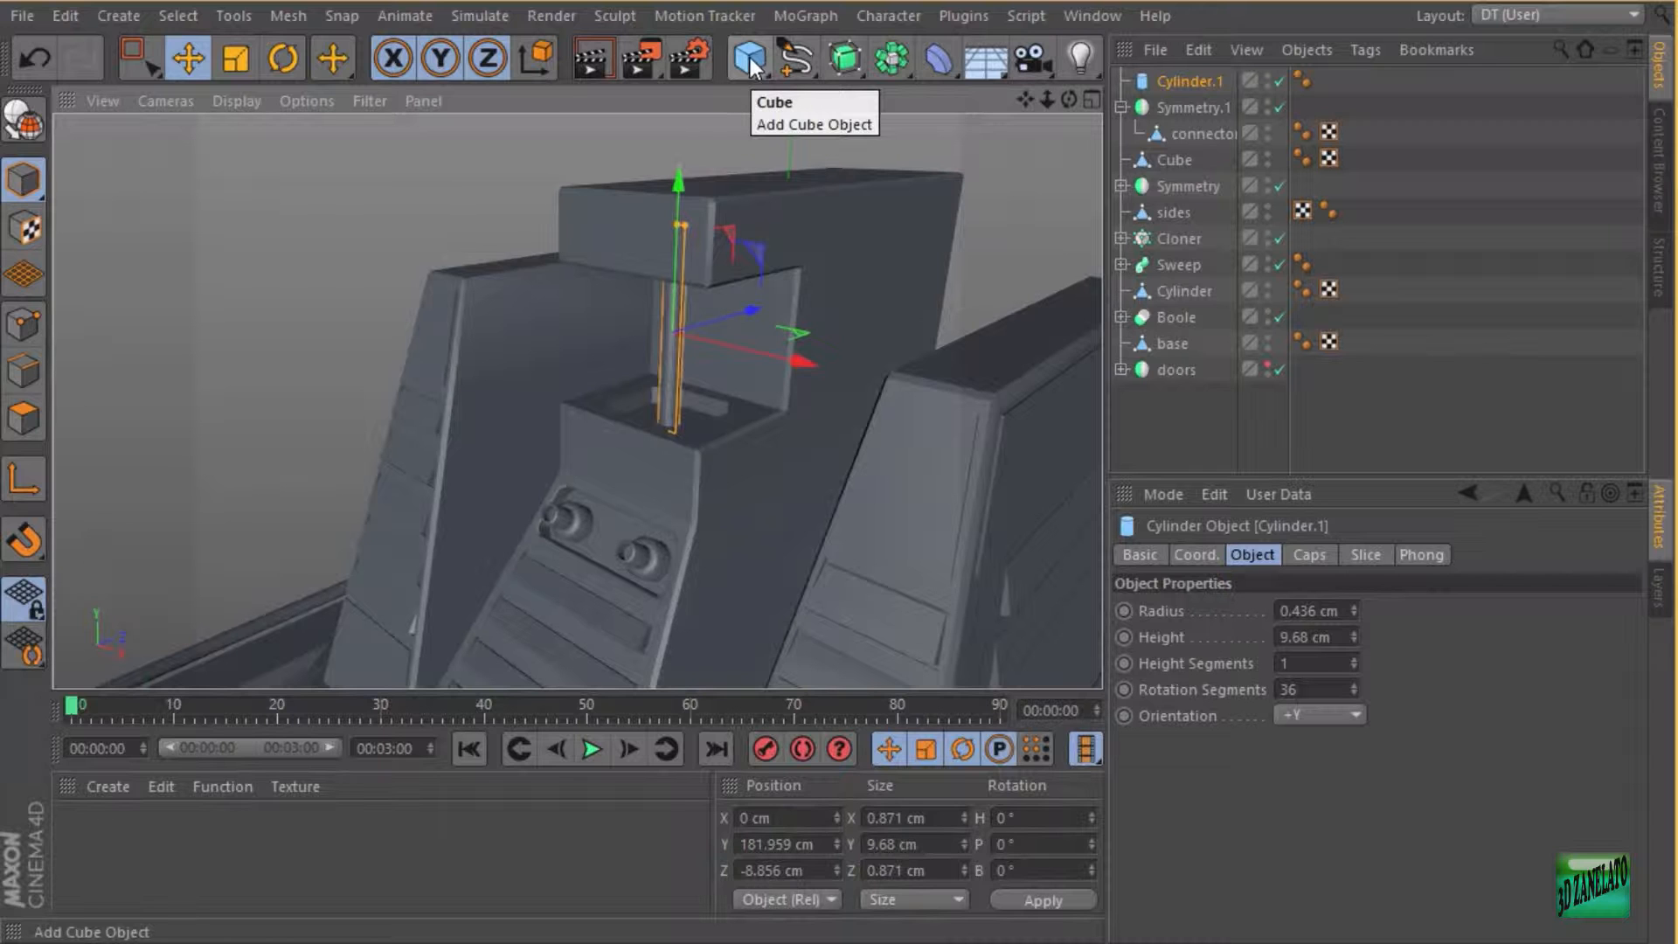
# Add a cube and raise it to about 157.6 cm on Y, near the turret.
pyautogui.keyDown('alt'); pyautogui.moveTo(719, 169); pyautogui.dragTo(744, 193); pyautogui.keyUp('alt')
pyautogui.moveTo(762, 58); pyautogui.dragTo(1014, 94)
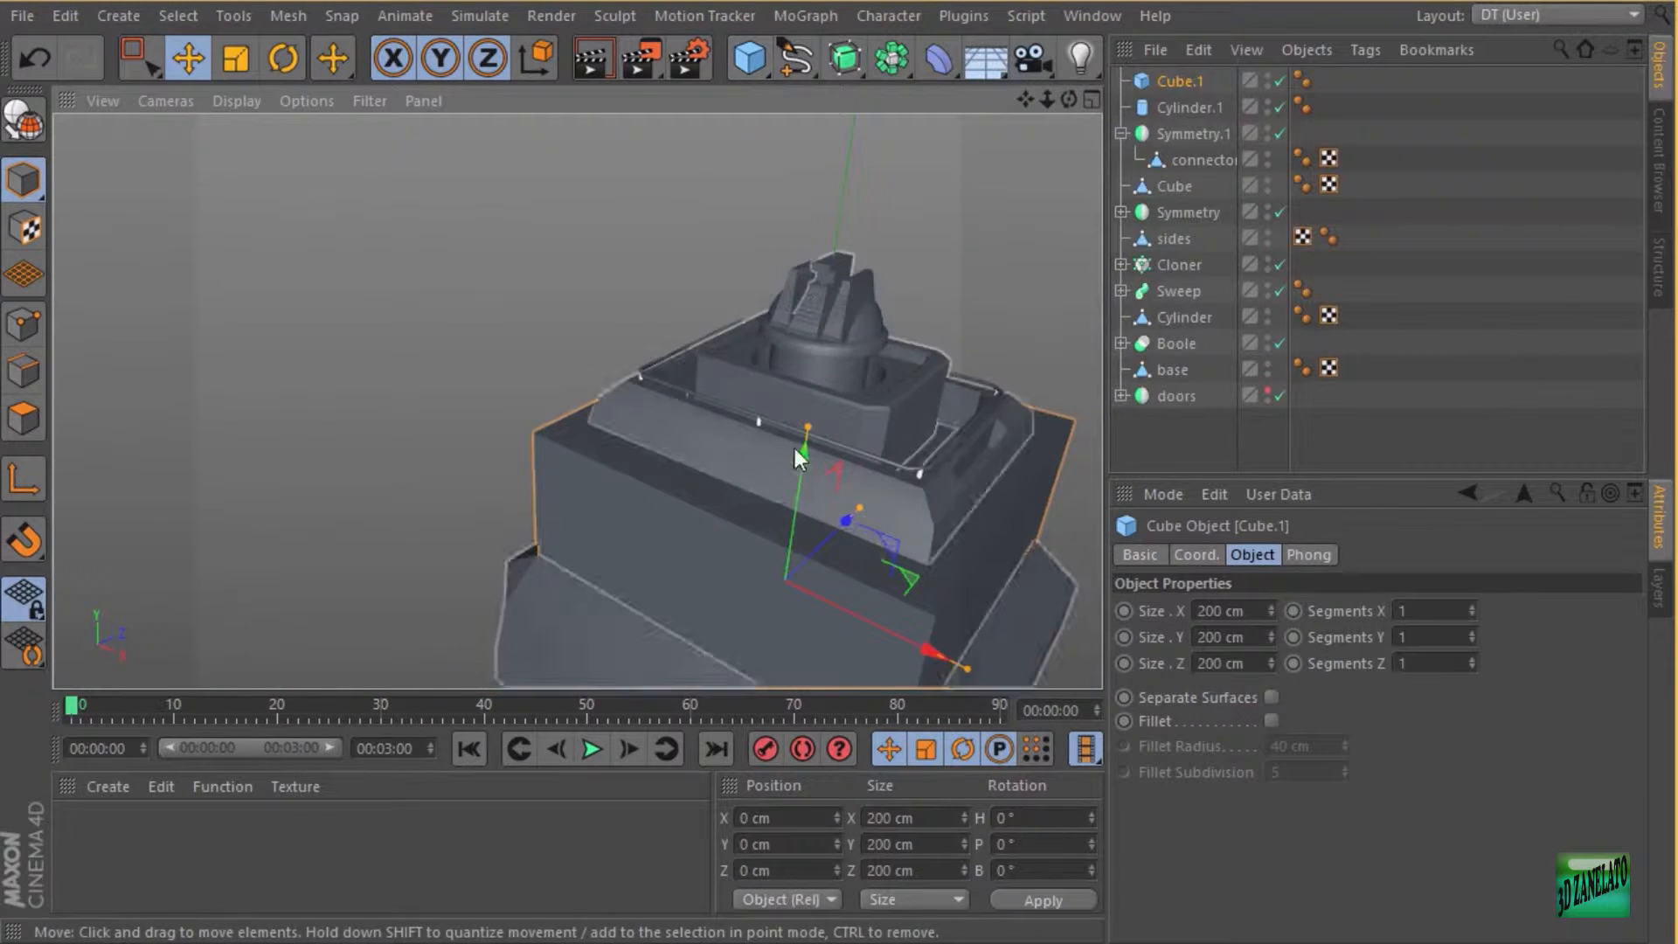
pyautogui.moveTo(793, 444); pyautogui.dragTo(825, 180)
pyautogui.scroll(-5, 763, 266)
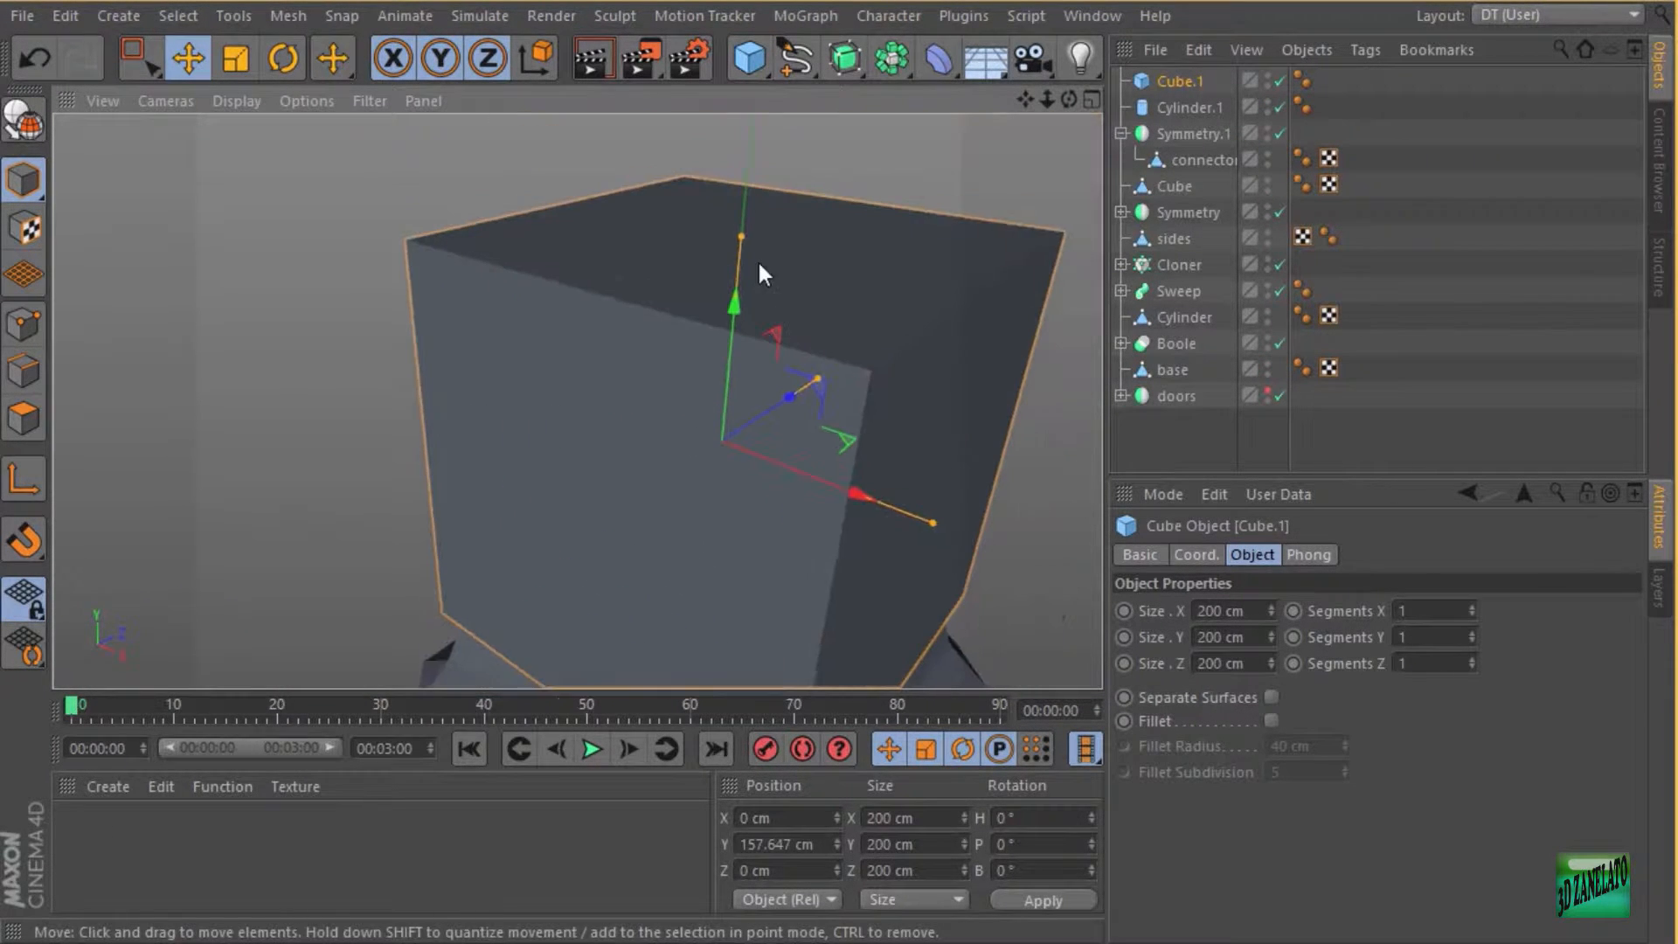
# Shrink the new cube to about 5.5 × 1.35 × 10.6 cm and place it on the ledge of the central turret block.
pyautogui.moveTo(737, 236); pyautogui.dragTo(745, 404)
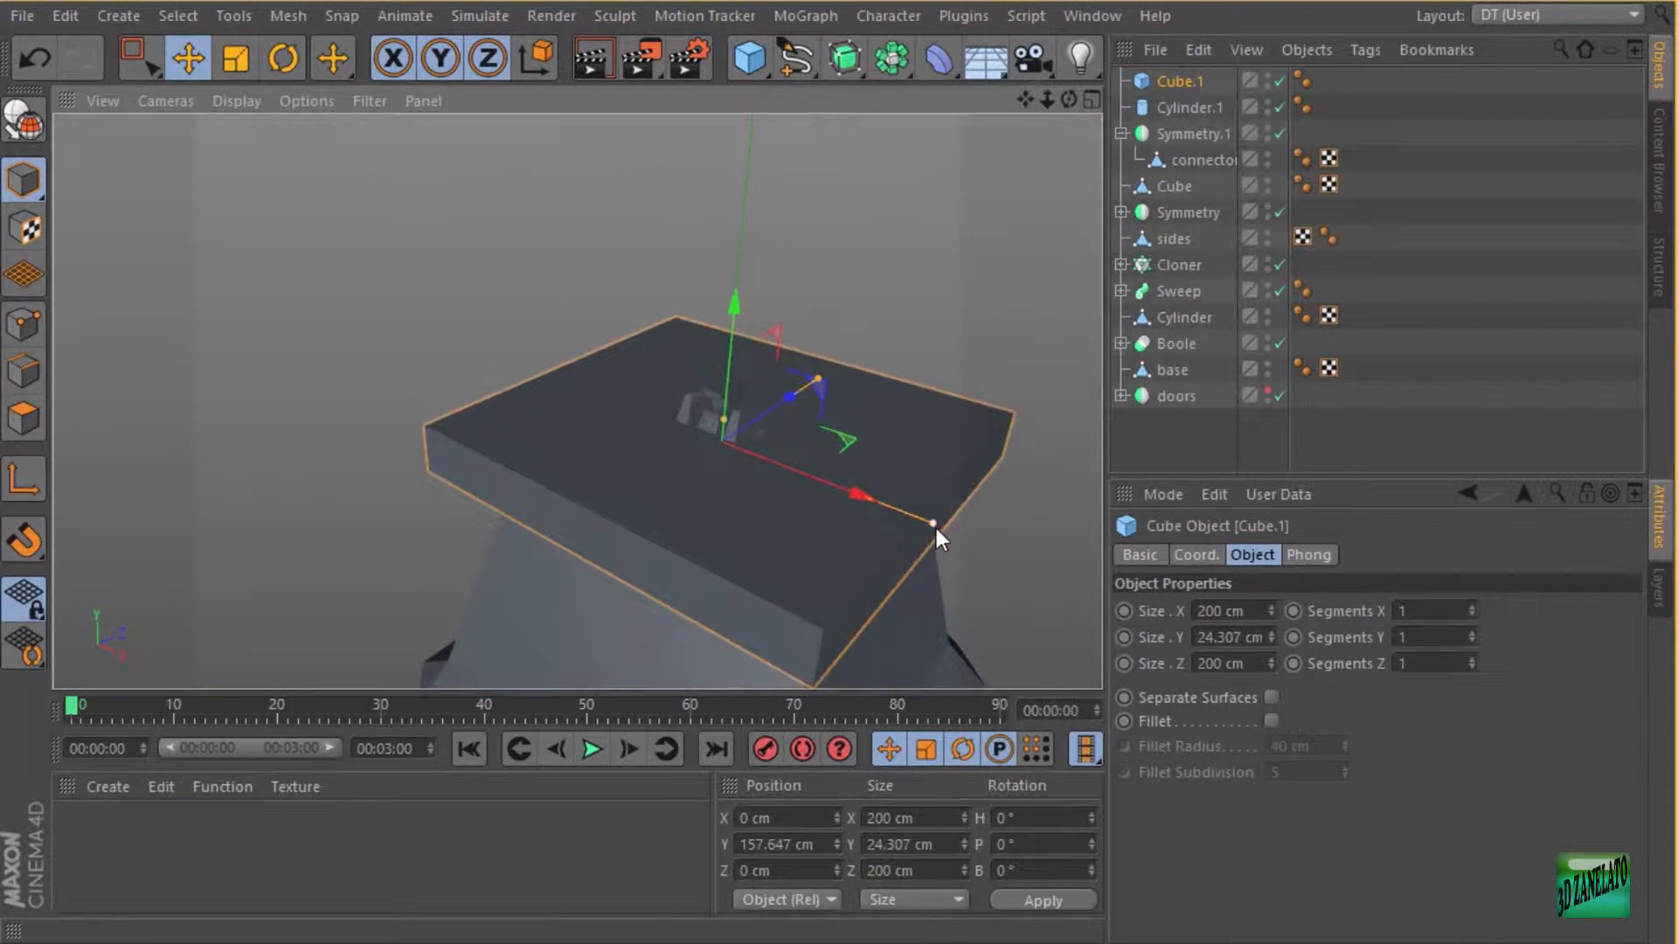
pyautogui.moveTo(933, 523); pyautogui.dragTo(745, 442)
pyautogui.moveTo(819, 384); pyautogui.dragTo(745, 435)
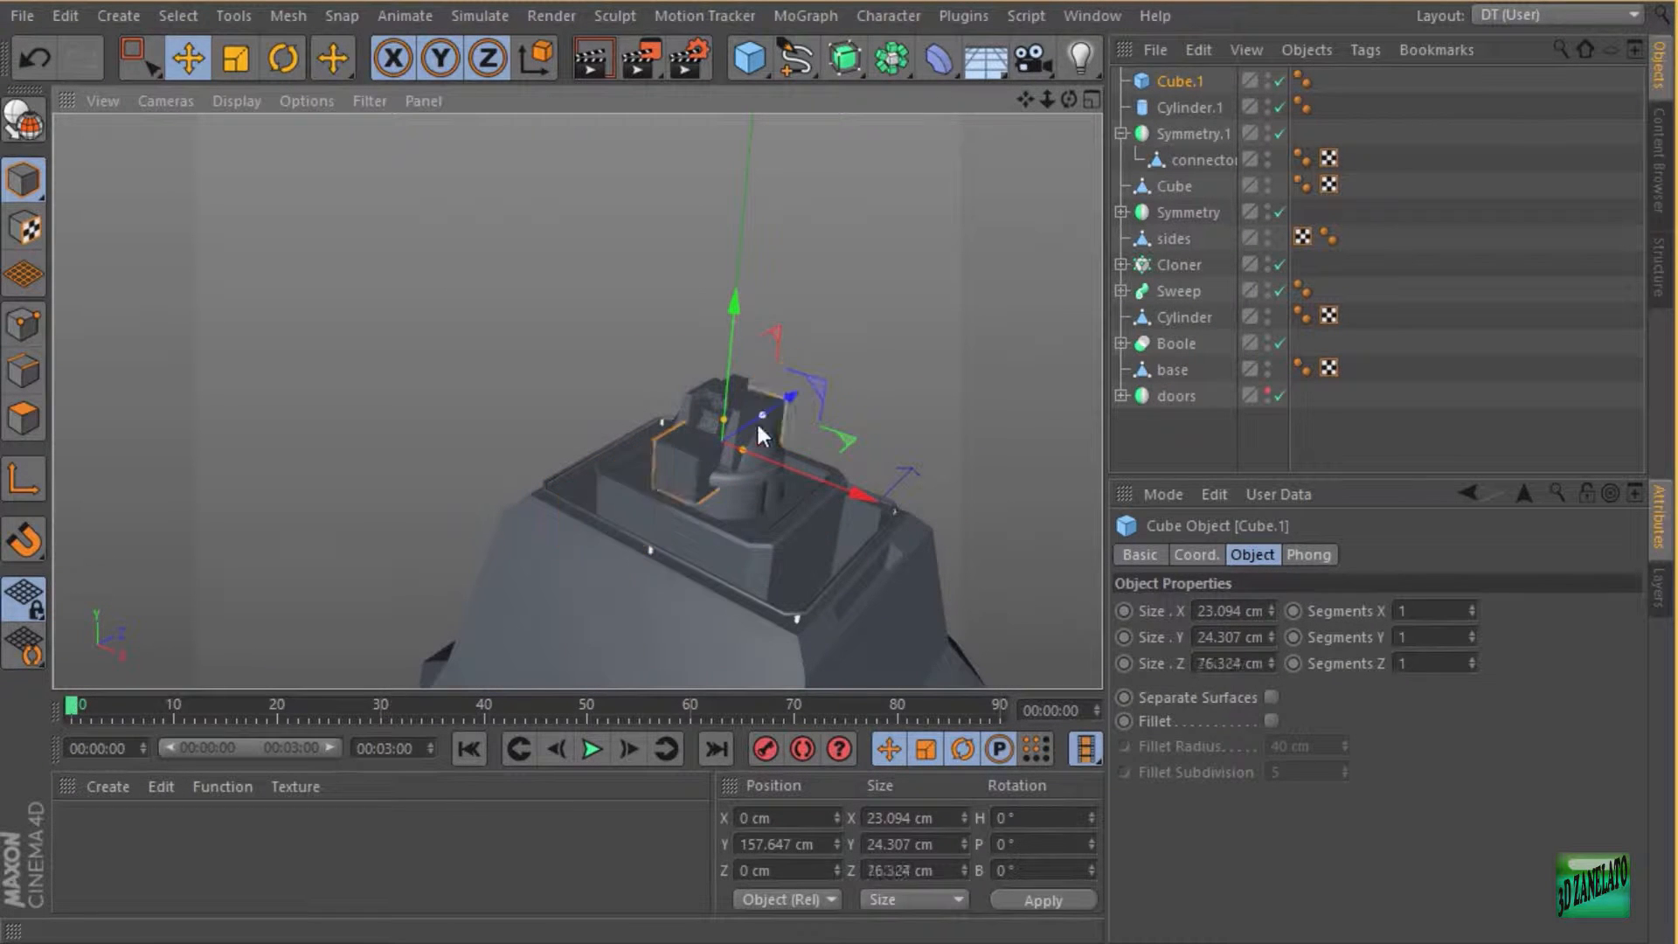
pyautogui.keyDown('alt'); pyautogui.moveTo(693, 413); pyautogui.dragTo(809, 384, button='right'); pyautogui.keyUp('alt')
pyautogui.moveTo(810, 391)
pyautogui.mouseDown()
pyautogui.moveTo(808, 253)
pyautogui.moveTo(805, 387)
pyautogui.moveTo(819, 375)
pyautogui.moveTo(854, 419)
pyautogui.moveTo(822, 398)
pyautogui.mouseUp()
pyautogui.moveTo(860, 346); pyautogui.dragTo(822, 371)
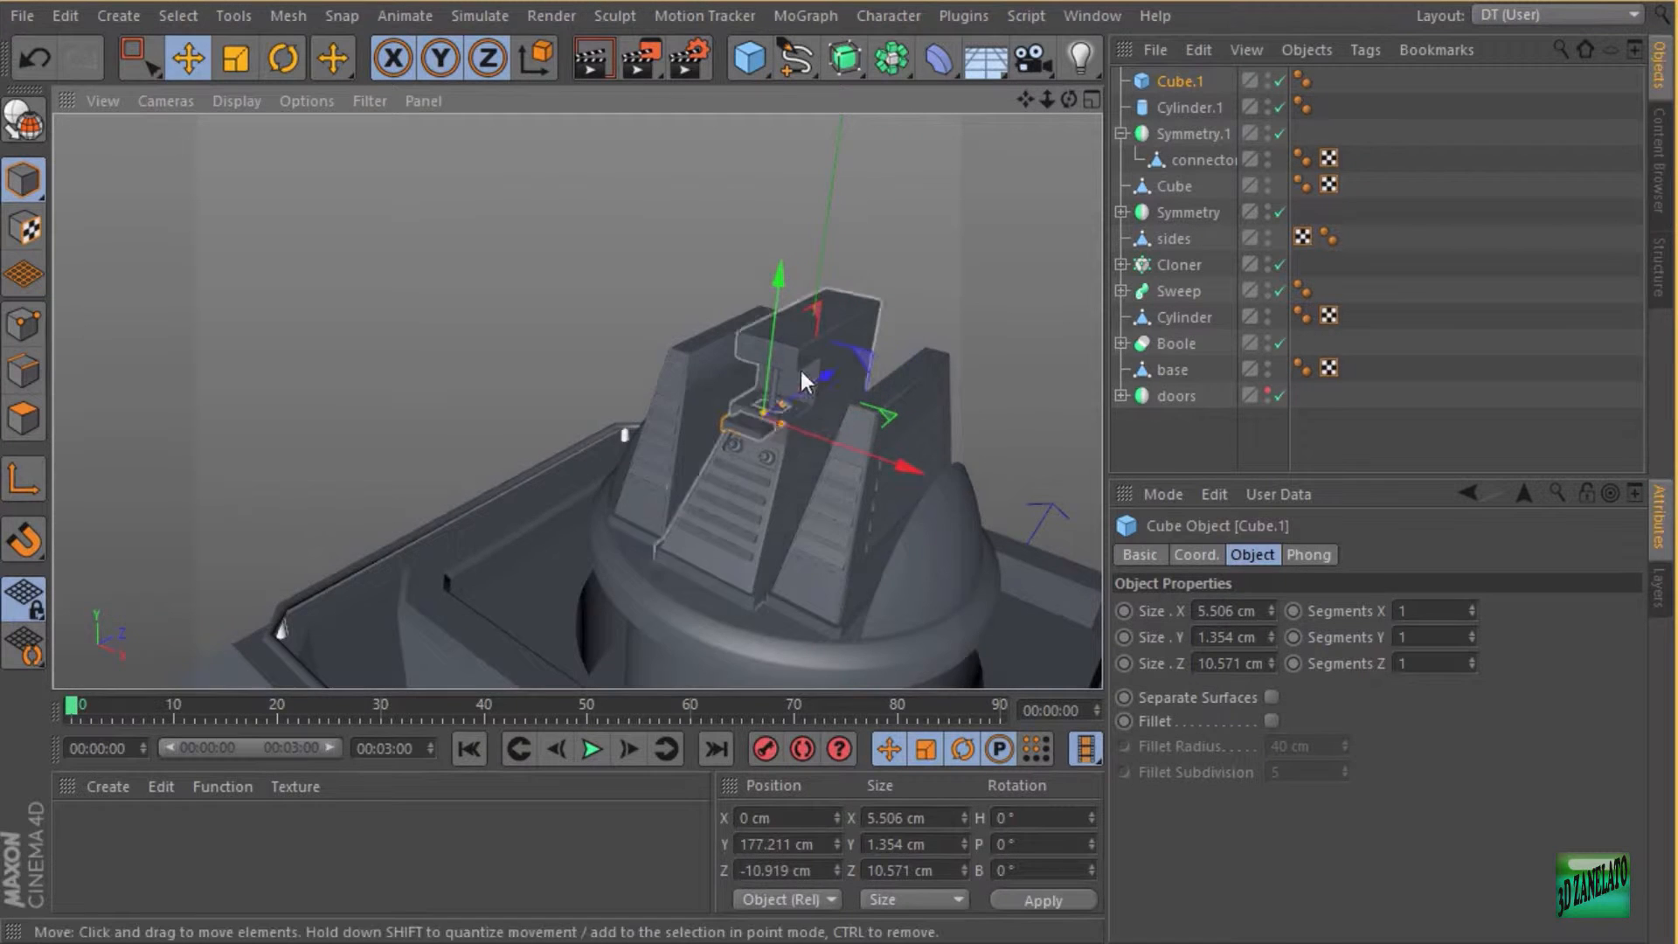
# Raise the cube to about 181.4 cm on Y around the thin cylinder and reduce it to about 1.55 cm in X and 1.58 cm in Z.
pyautogui.keyDown('alt'); pyautogui.moveTo(800, 369); pyautogui.dragTo(898, 351, button='right'); pyautogui.keyUp('alt')
pyautogui.moveTo(708, 369); pyautogui.dragTo(709, 316)
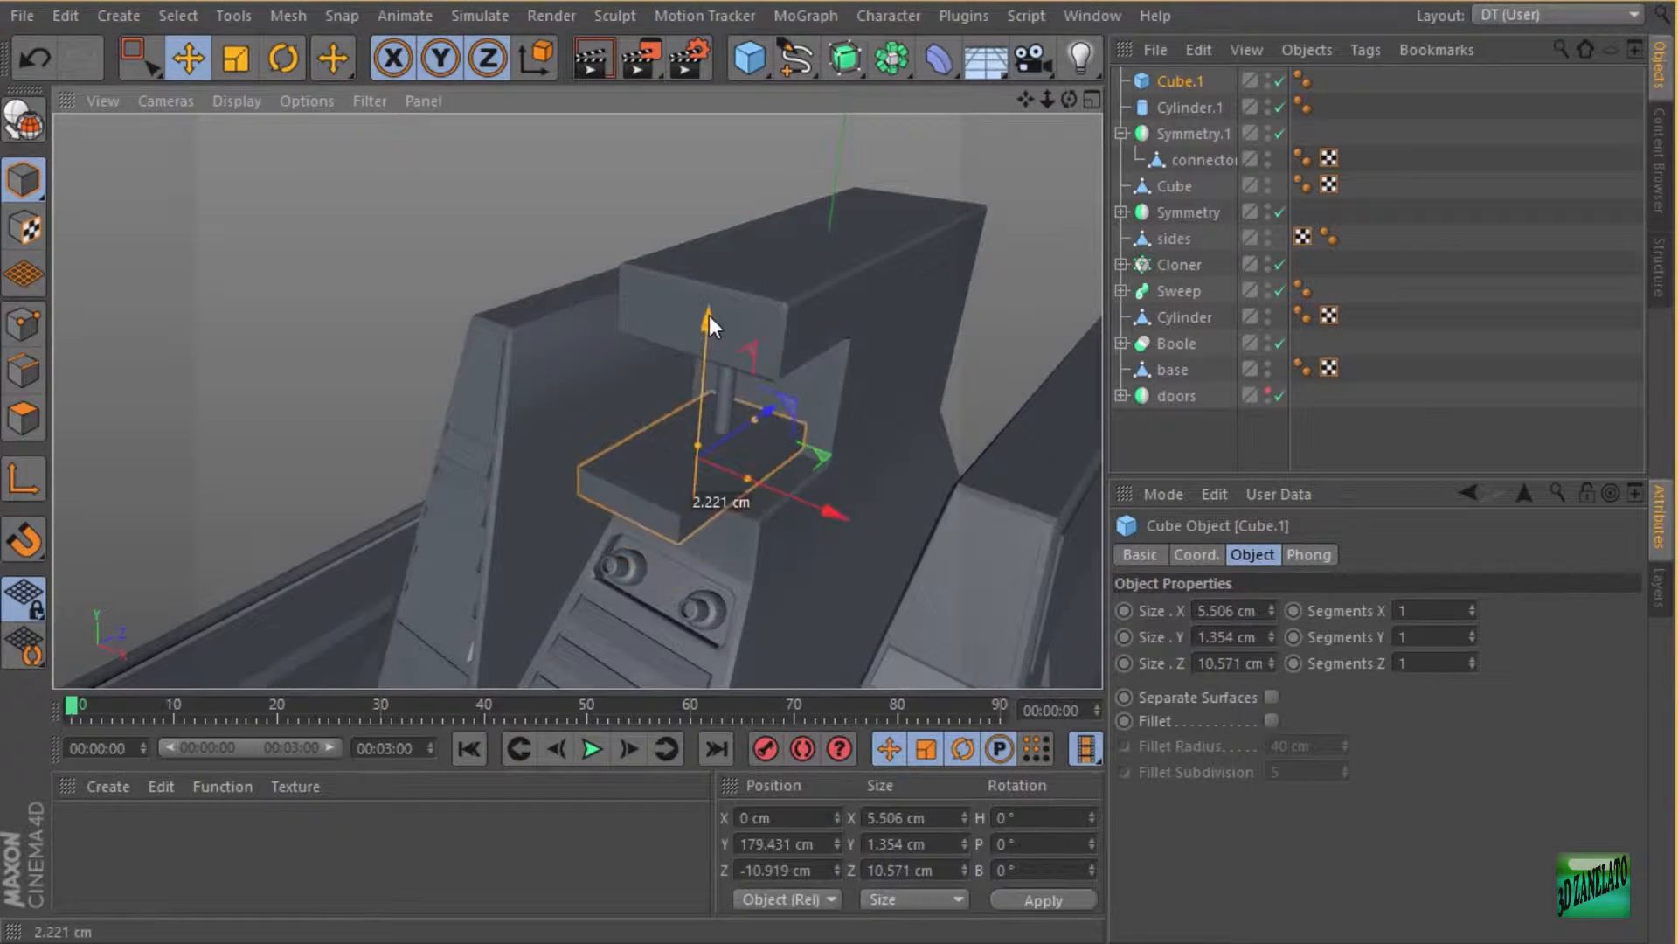
pyautogui.moveTo(754, 406); pyautogui.dragTo(730, 290)
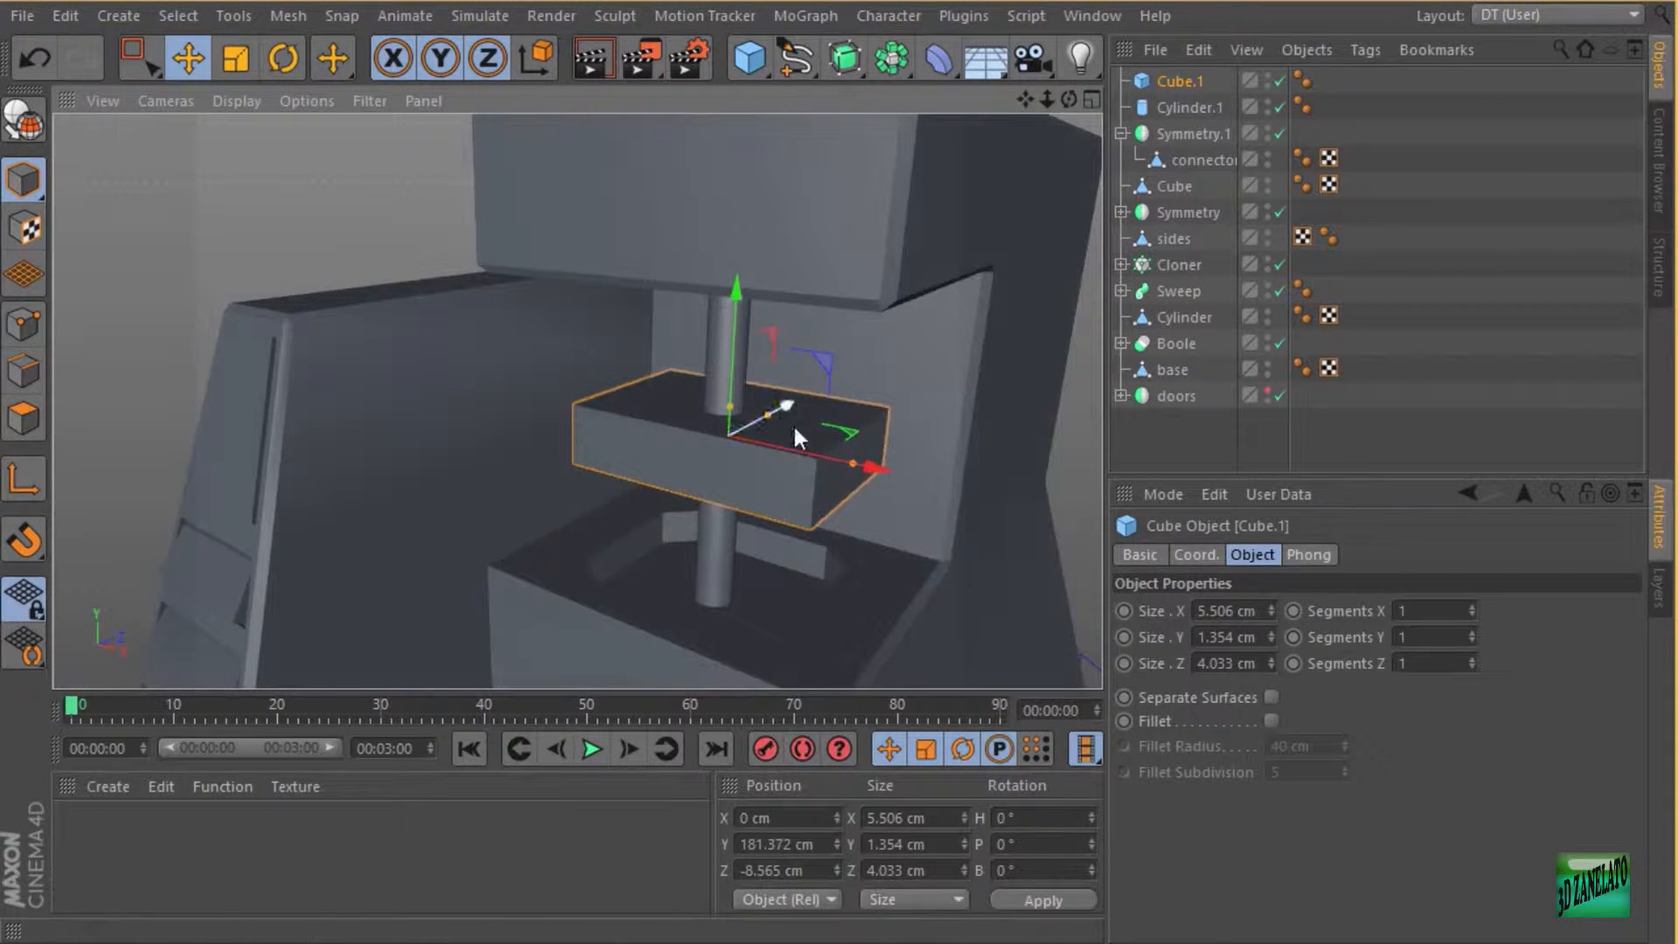
pyautogui.moveTo(847, 464); pyautogui.dragTo(859, 432)
pyautogui.keyDown('alt'); pyautogui.moveTo(860, 432); pyautogui.dragTo(908, 408); pyautogui.keyUp('alt')
pyautogui.keyDown('alt'); pyautogui.moveTo(909, 407); pyautogui.dragTo(897, 407, button='right'); pyautogui.keyUp('alt')
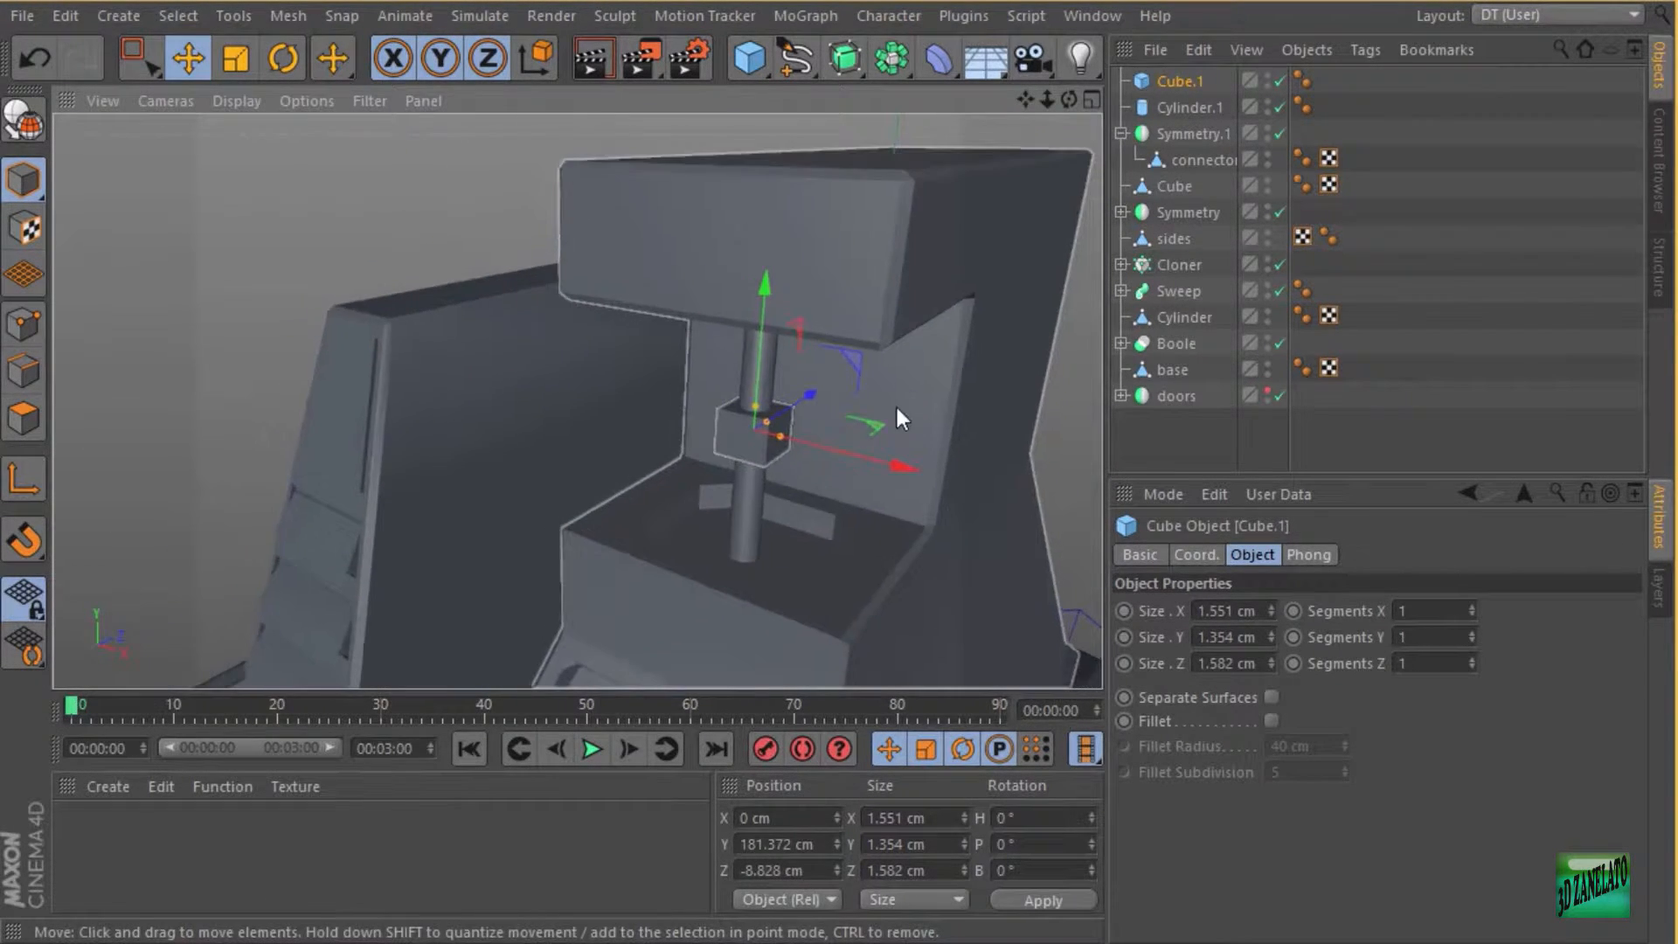
# Select the thin cylinder and switch the viewport display to Quick Shading (Lines).
pyautogui.keyDown('alt'); pyautogui.moveTo(897, 407); pyautogui.dragTo(884, 299, button='middle'); pyautogui.keyUp('alt')
pyautogui.keyDown('alt'); pyautogui.moveTo(806, 284); pyautogui.dragTo(867, 276, button='right'); pyautogui.keyUp('alt')
pyautogui.keyDown('alt'); pyautogui.moveTo(867, 276); pyautogui.dragTo(857, 229); pyautogui.keyUp('alt')
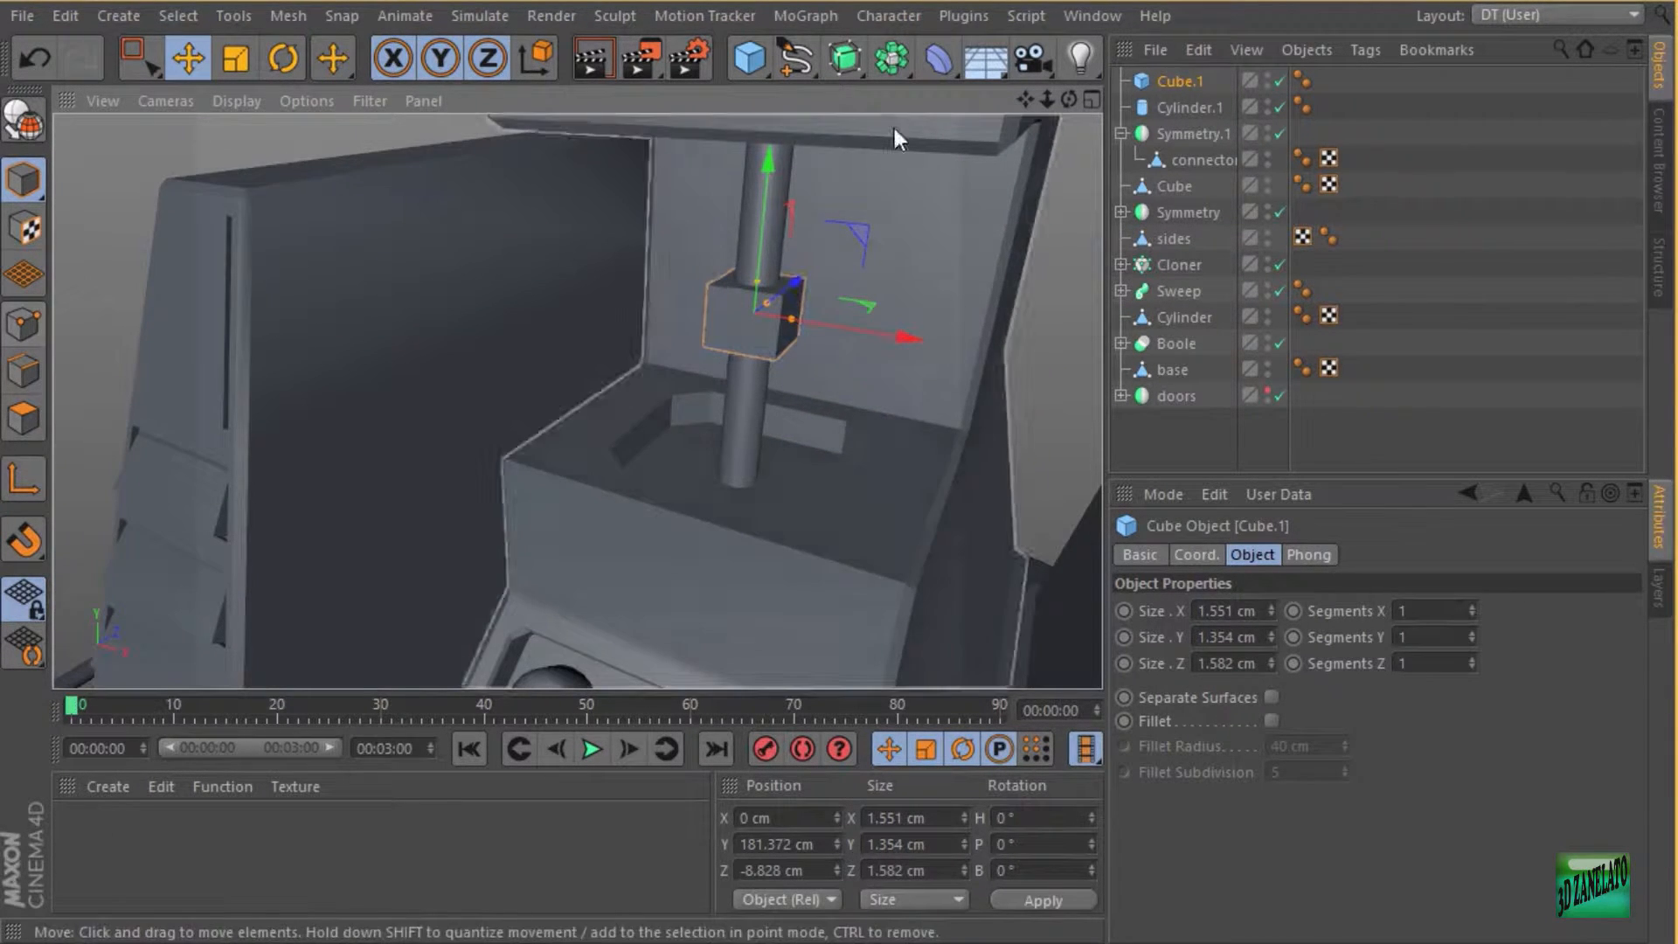
pyautogui.click(1198, 104)
pyautogui.moveTo(979, 212)
pyautogui.keyDown('alt'); pyautogui.mouseDown()
pyautogui.moveTo(961, 212)
pyautogui.moveTo(980, 208)
pyautogui.mouseUp(); pyautogui.keyUp('alt')
pyautogui.click(234, 99)
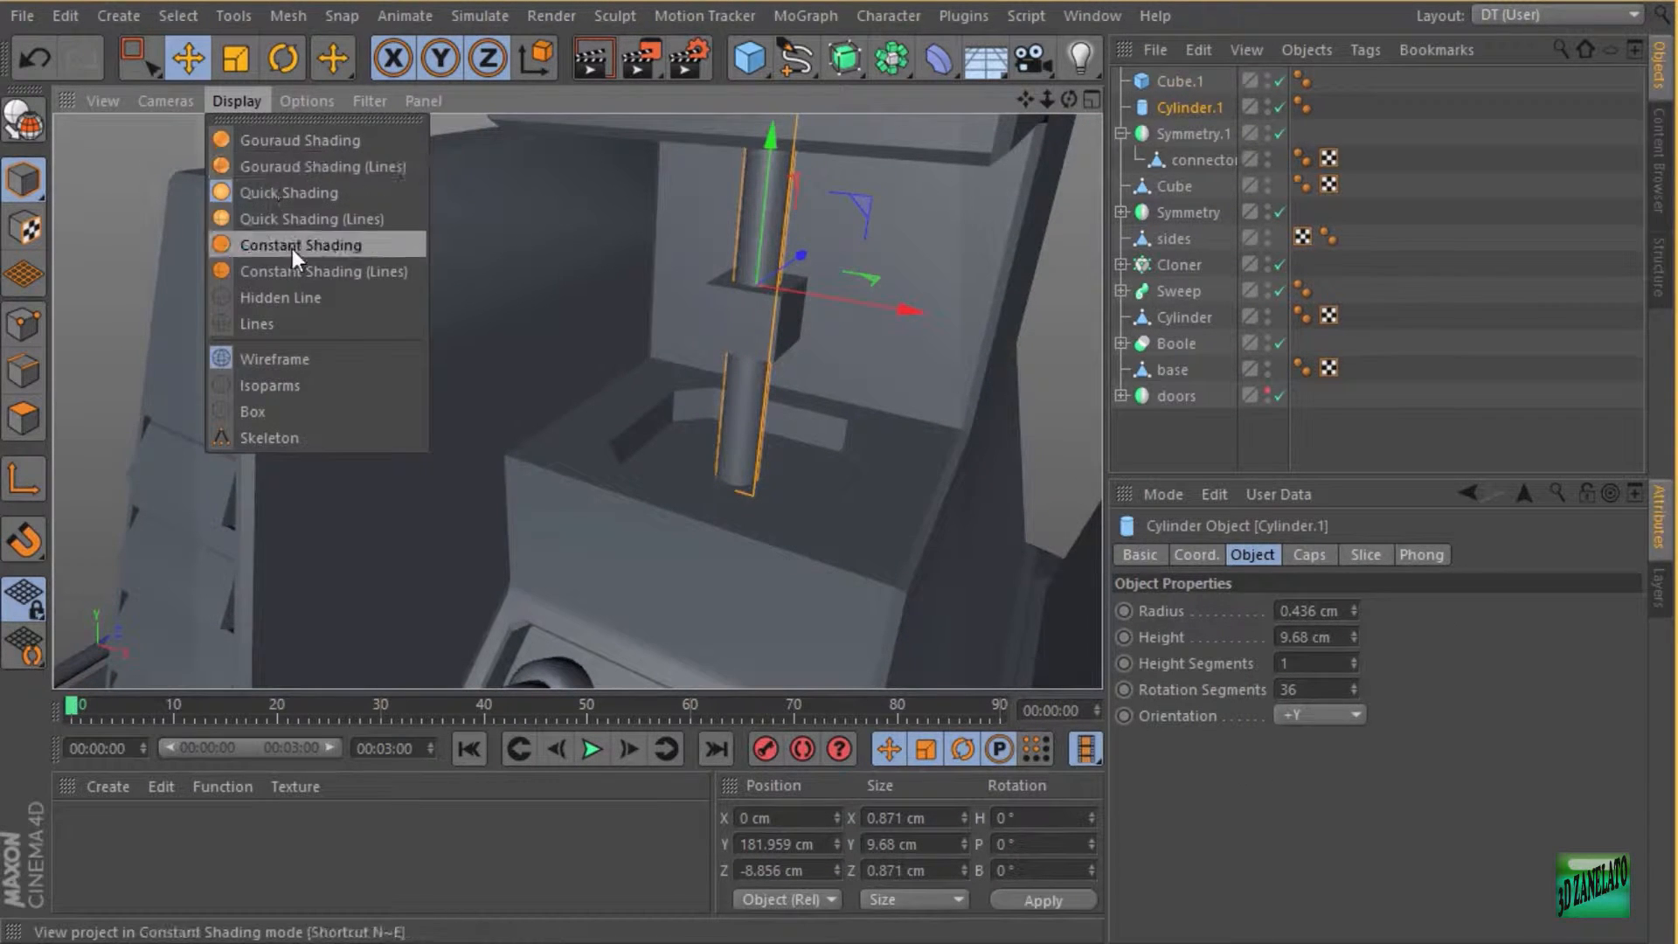
pyautogui.click(292, 220)
pyautogui.keyDown('alt'); pyautogui.moveTo(879, 264); pyautogui.dragTo(857, 244); pyautogui.keyUp('alt')
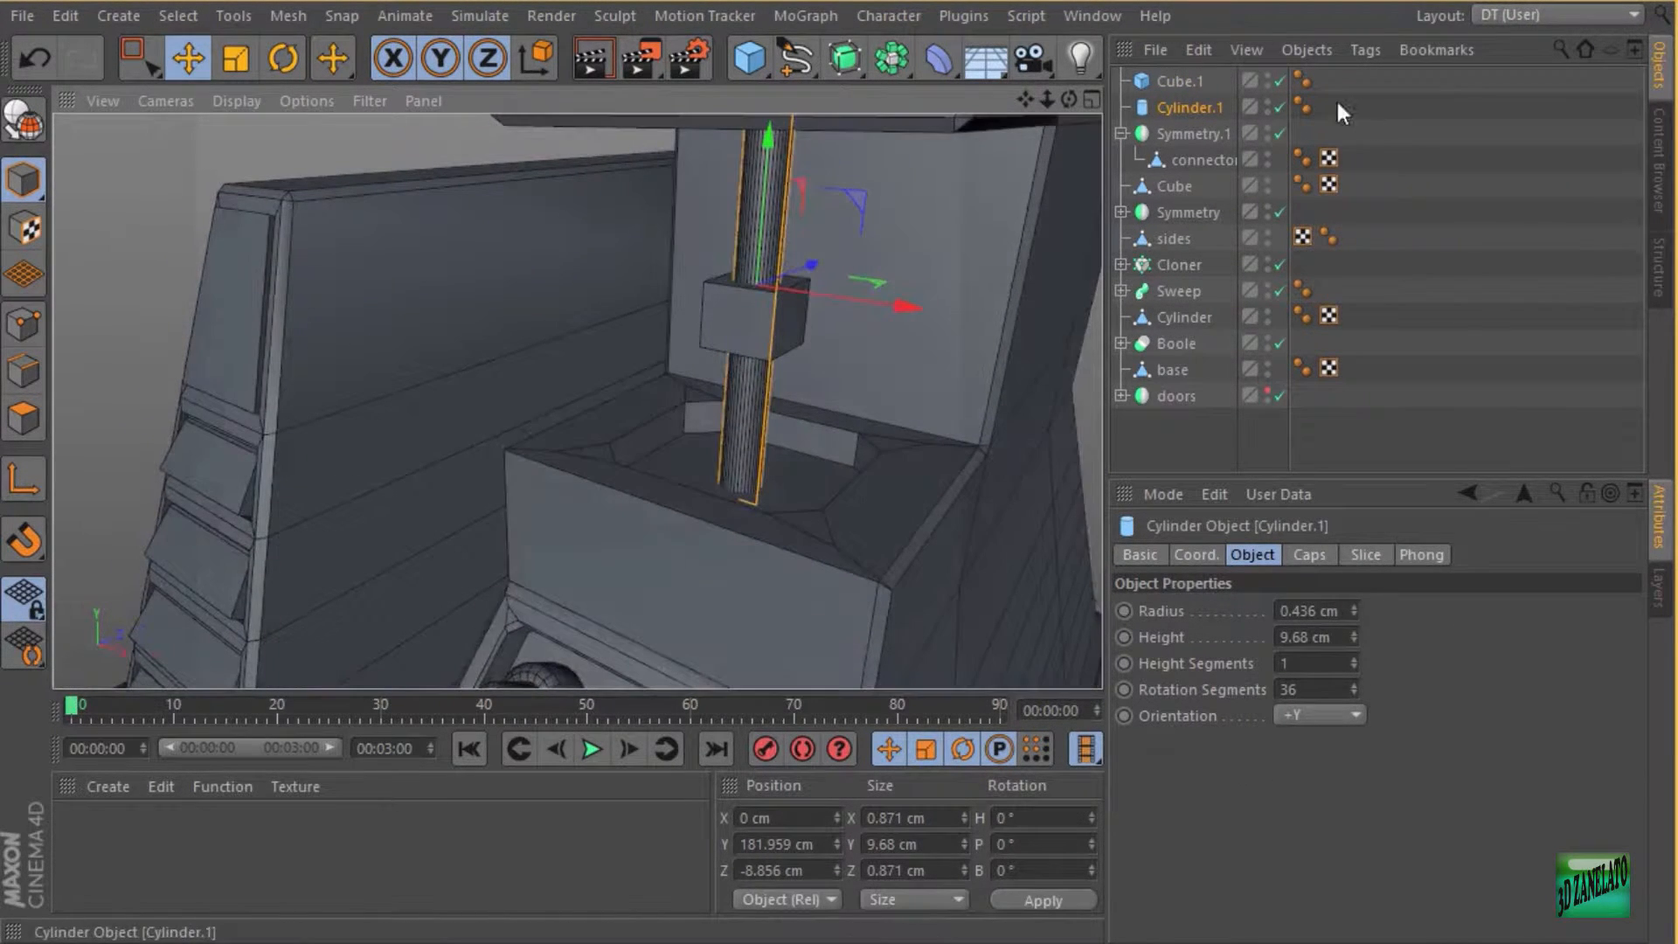
# Set the thin cylinder's height segments to 6 and convert it to an editable polygon object.
pyautogui.click(1354, 657)
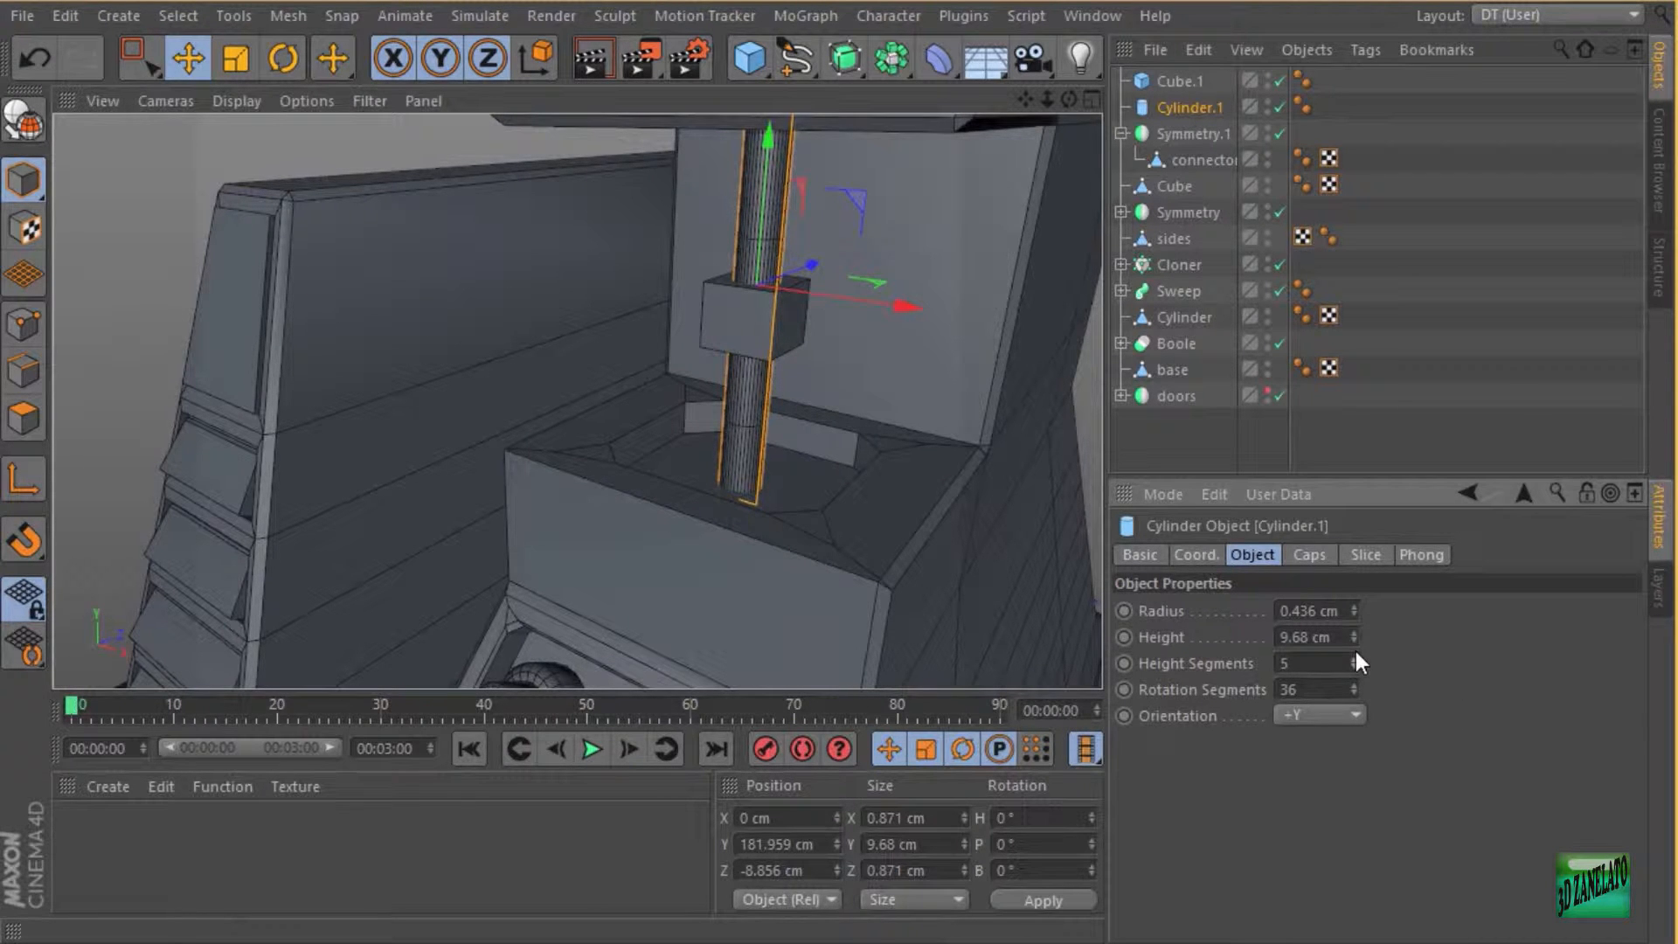
pyautogui.click(1355, 655)
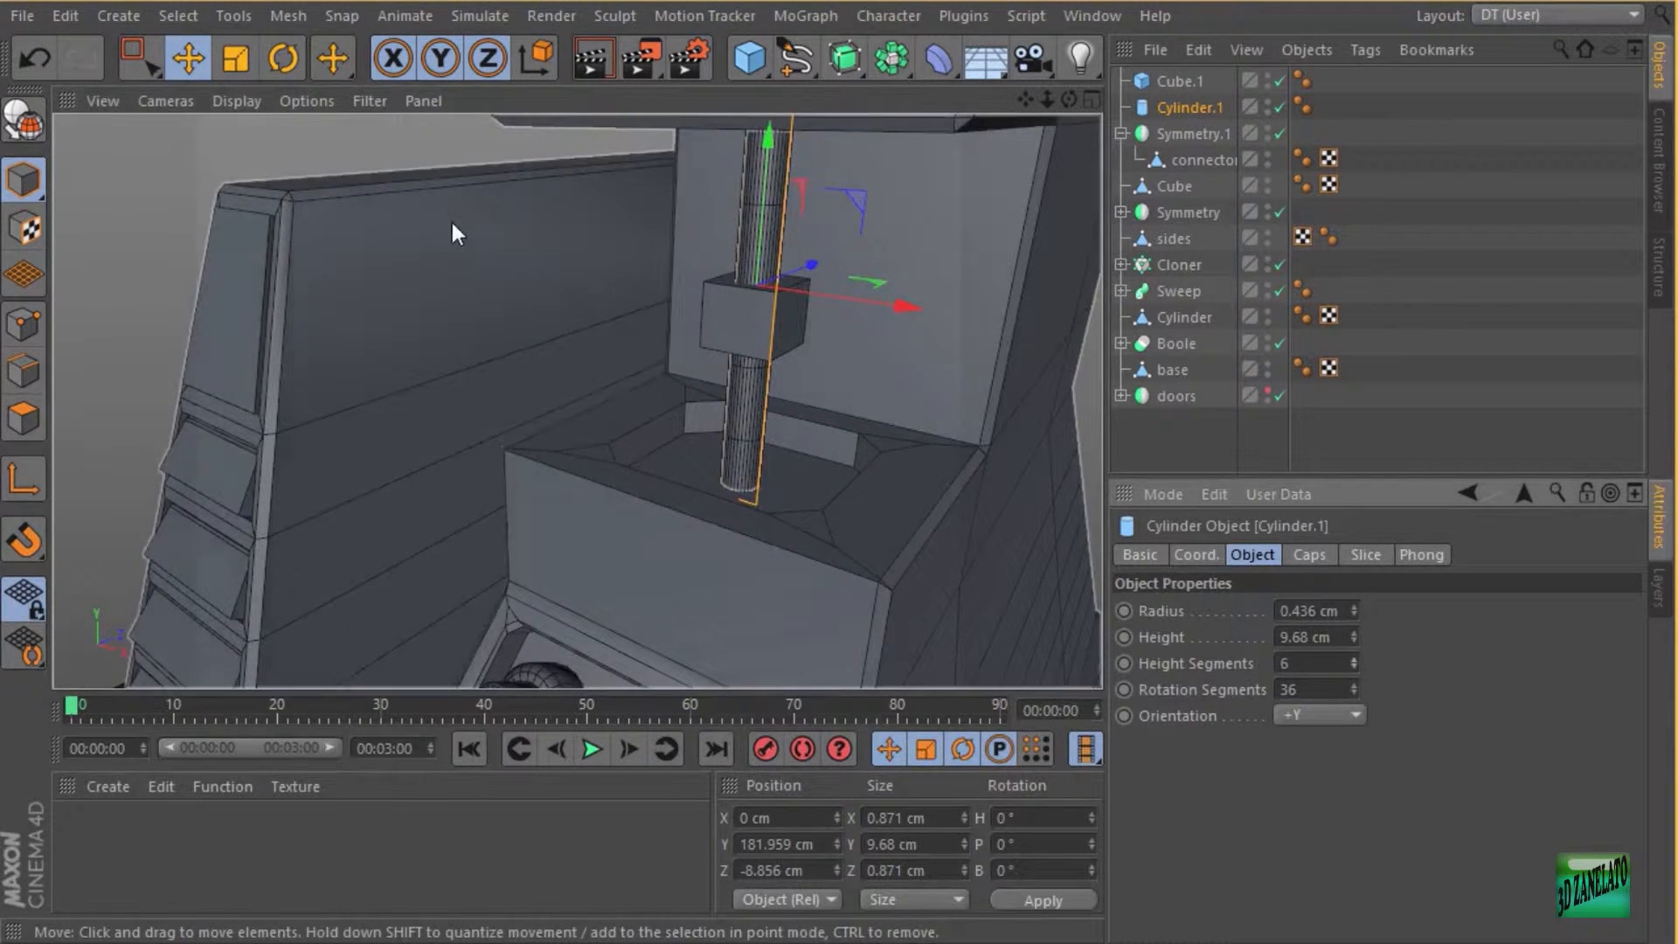
pyautogui.press('c')
# Loop-select the polygon bands near both ends of the thin cylinder and extrude them inward with an offset of about -0.12 cm.
pyautogui.click(24, 418)
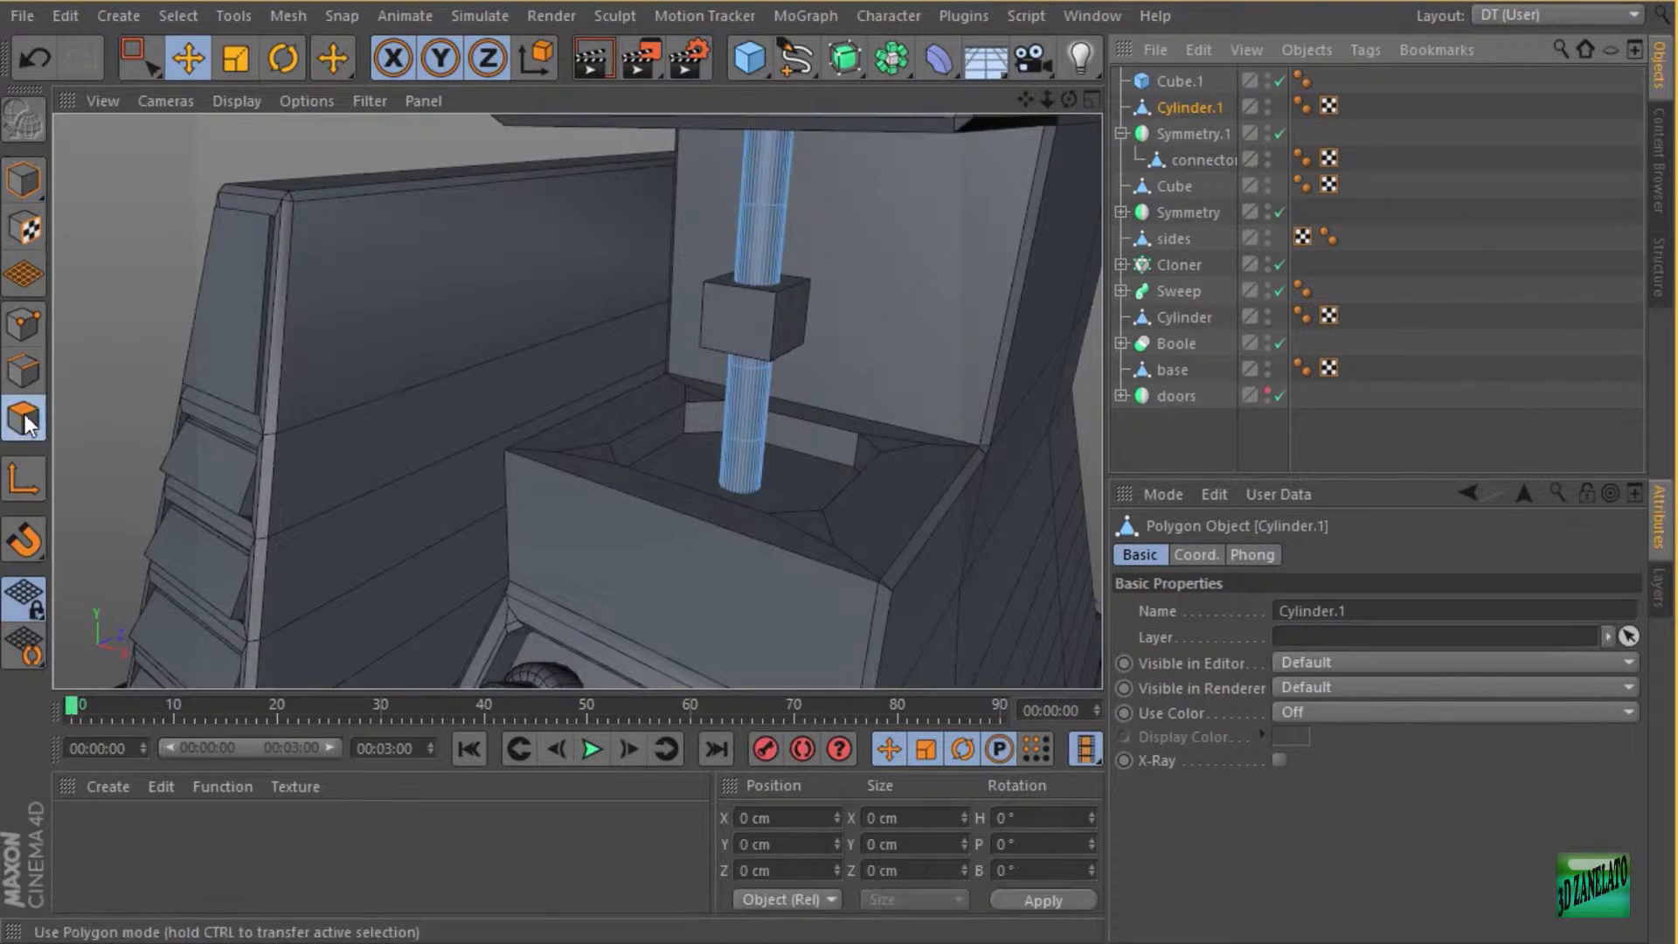
pyautogui.press('u')
pyautogui.press('l')
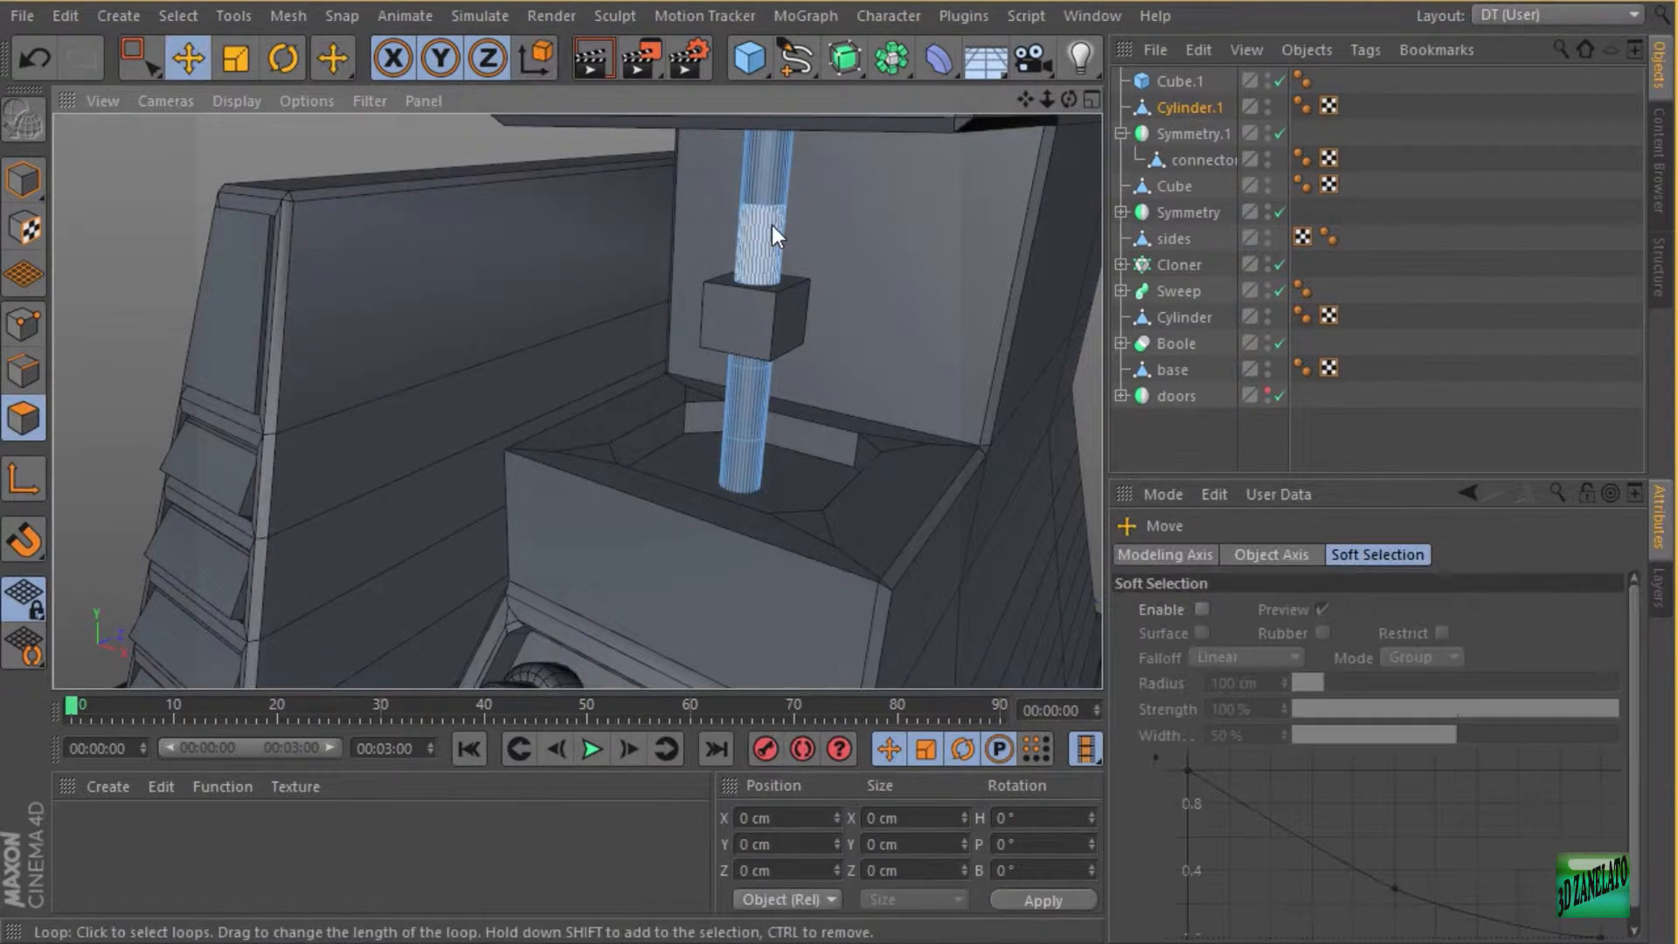
pyautogui.press('u')
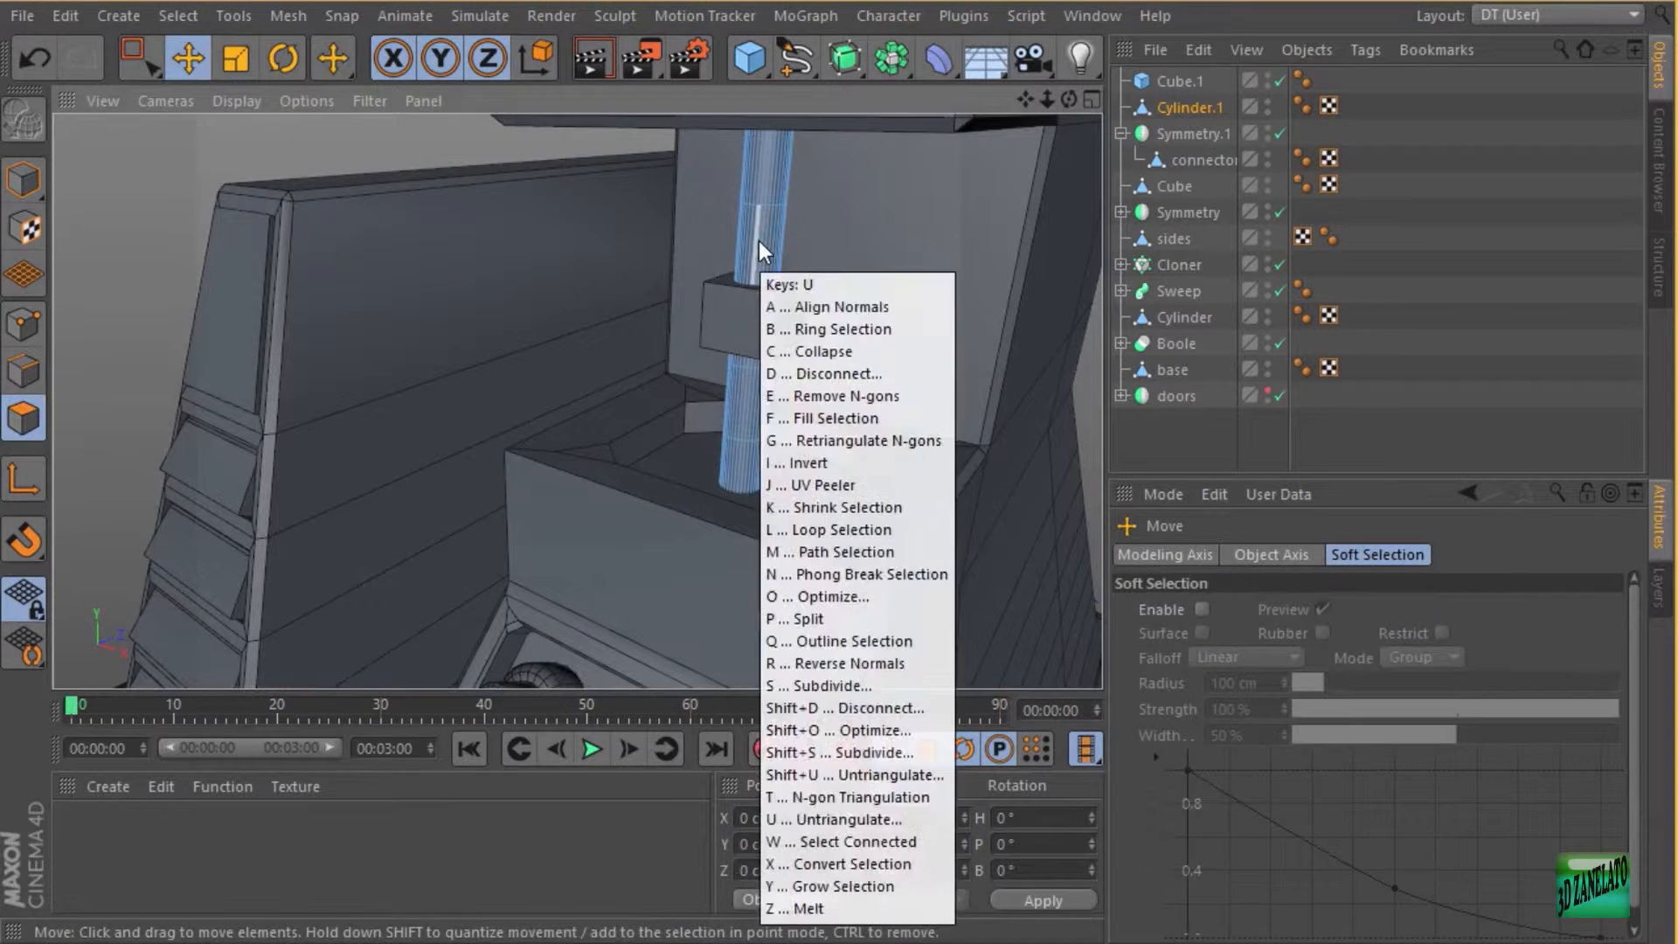
pyautogui.press('l')
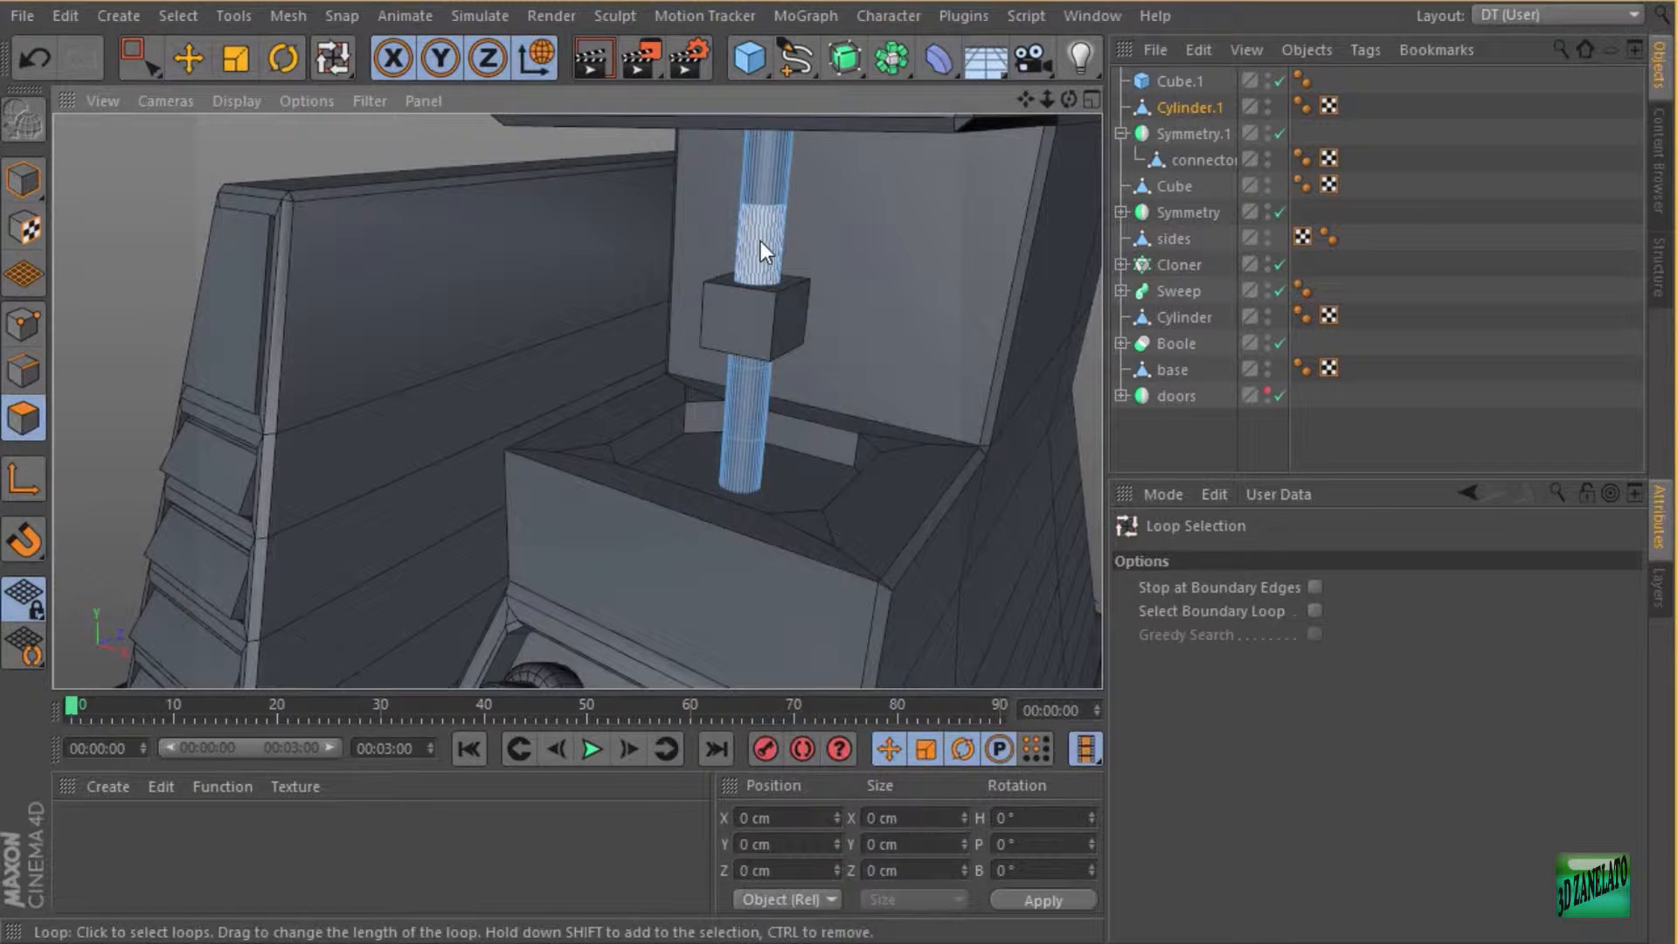
pyautogui.click(763, 180)
pyautogui.keyDown('shift'); pyautogui.click(750, 467); pyautogui.keyUp('shift')
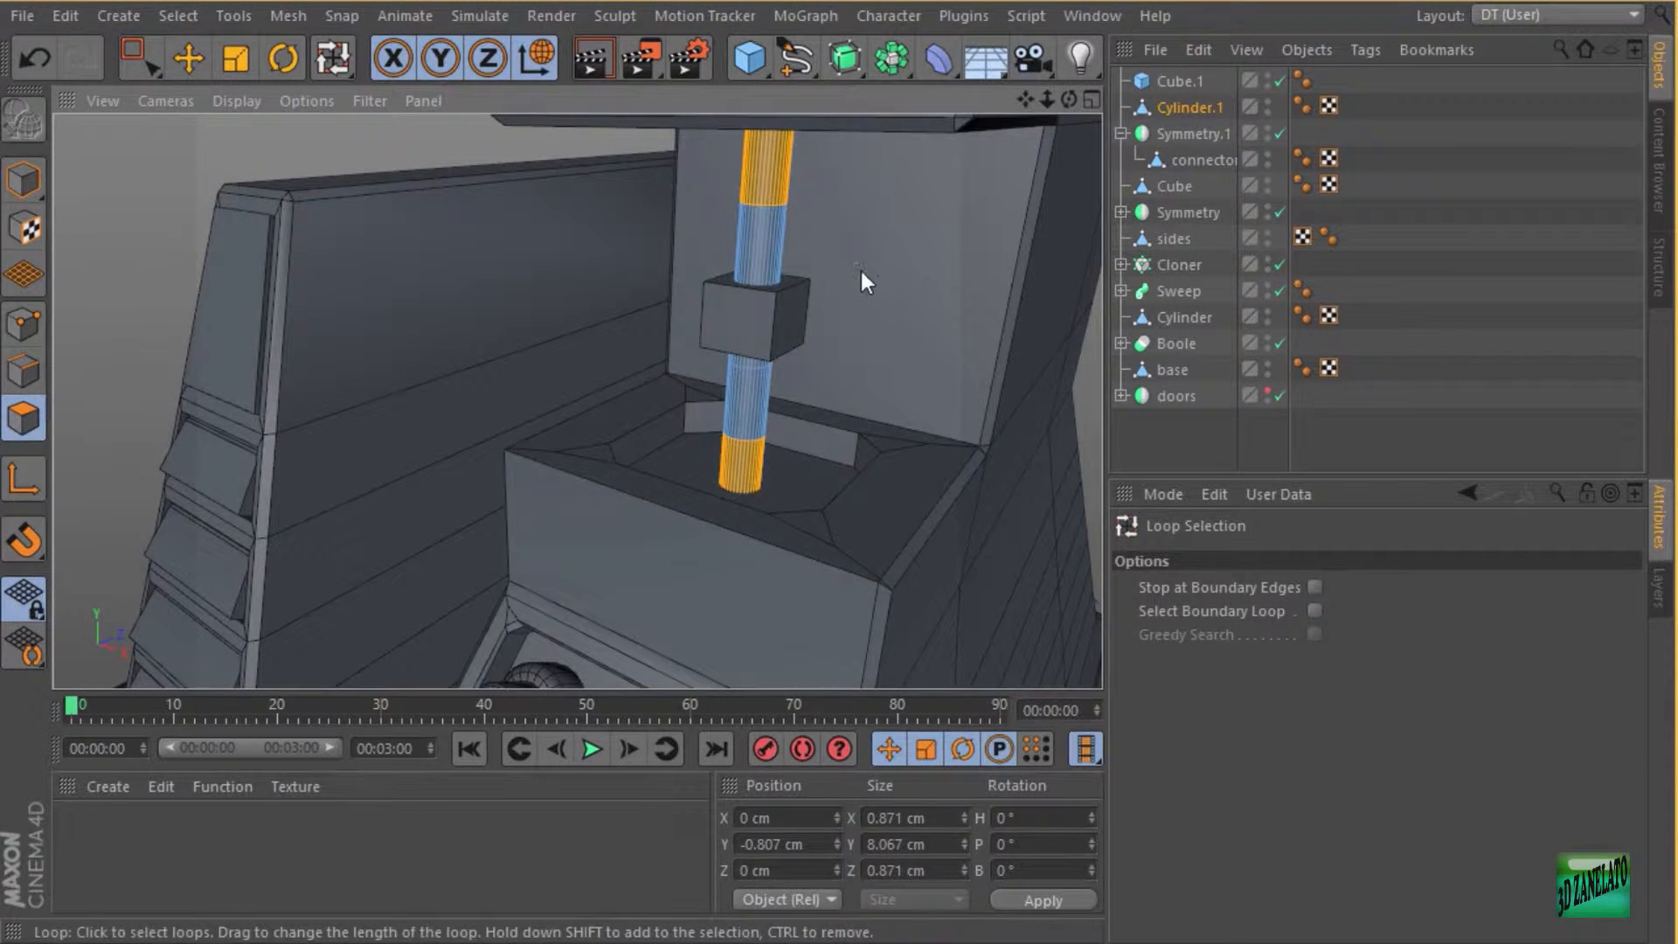
pyautogui.moveTo(862, 271)
pyautogui.keyDown('alt'); pyautogui.mouseDown()
pyautogui.moveTo(924, 208)
pyautogui.moveTo(867, 266)
pyautogui.mouseUp(); pyautogui.keyUp('alt')
pyautogui.rightClick(867, 265)
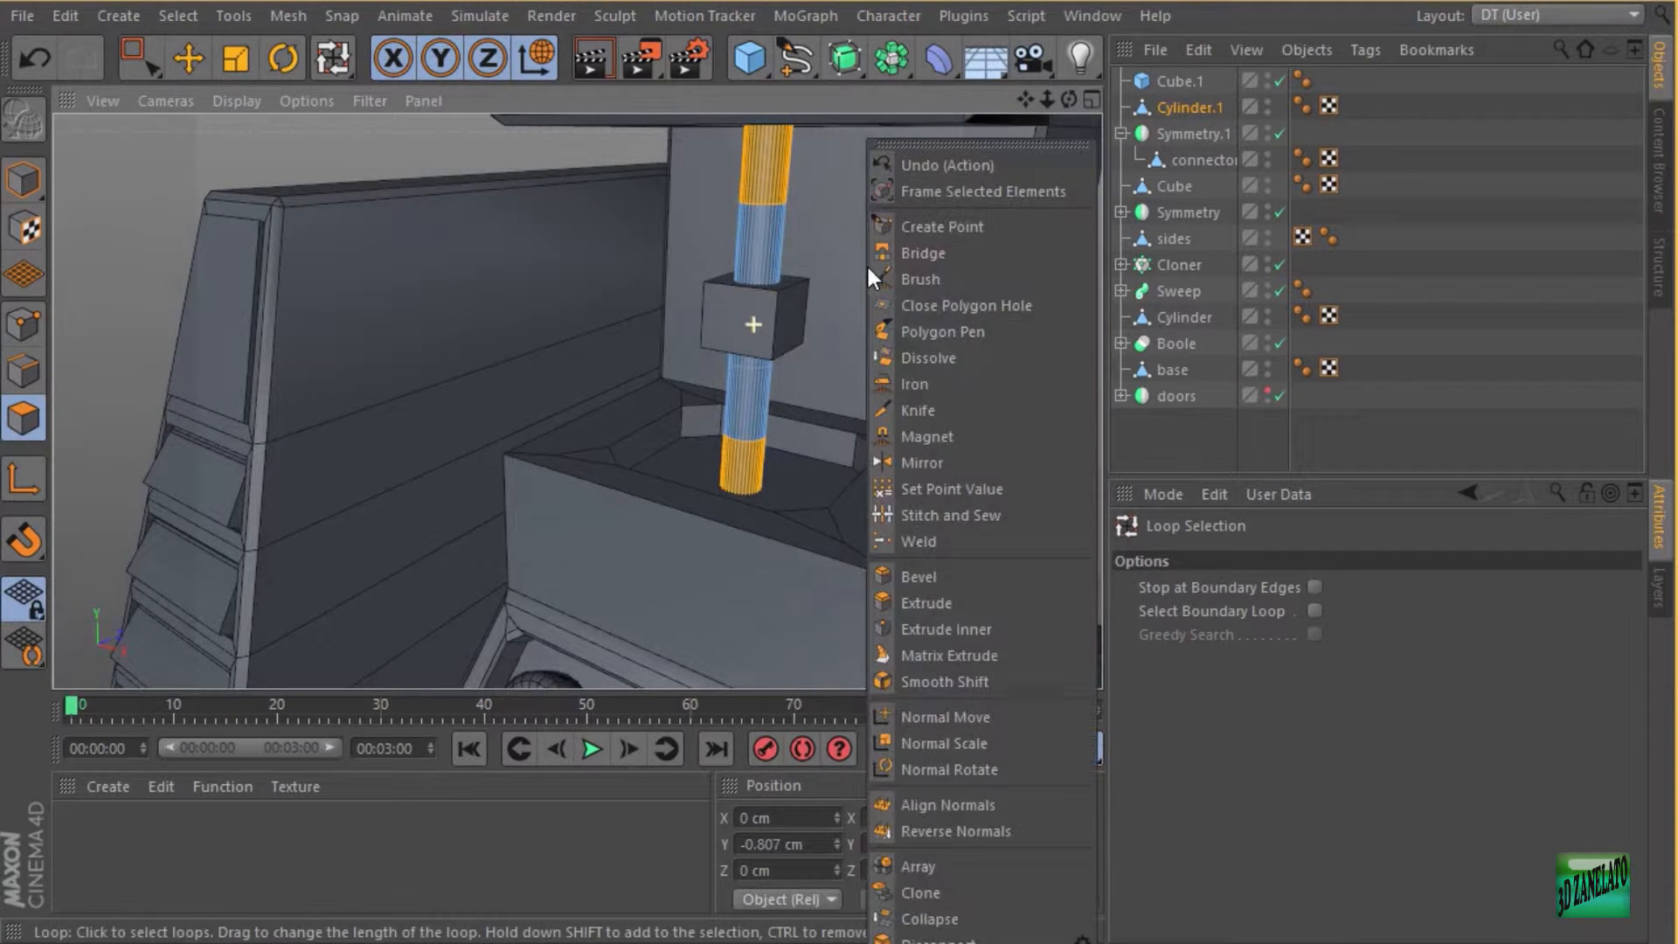
pyautogui.click(970, 604)
pyautogui.moveTo(936, 166); pyautogui.dragTo(926, 197)
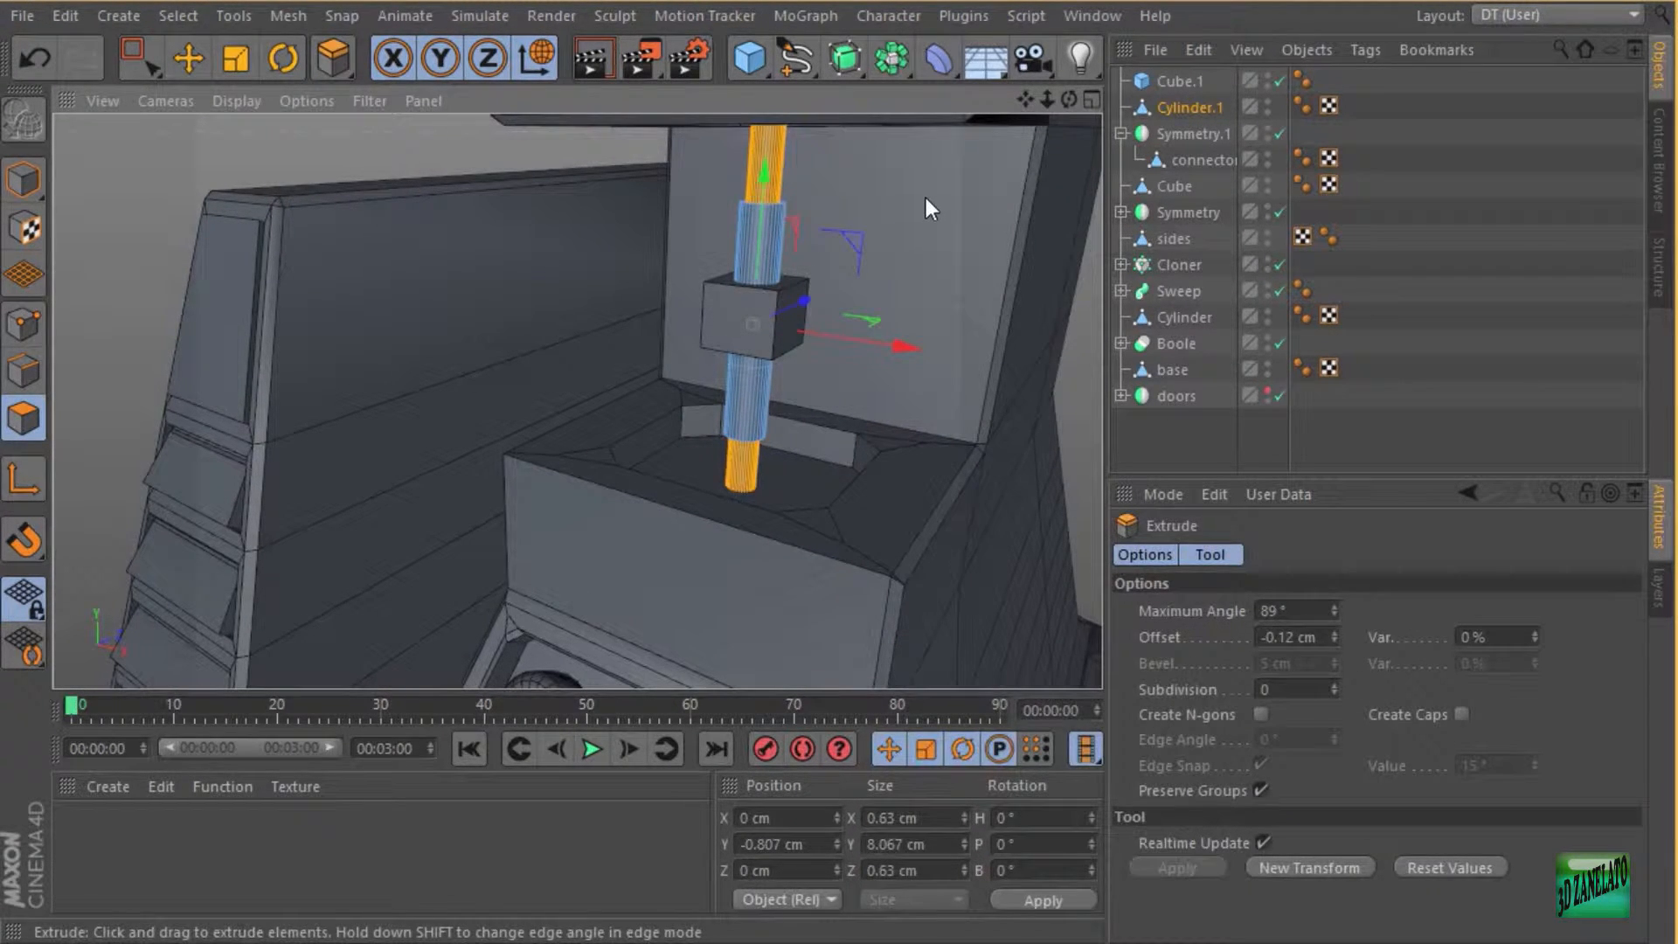
# Inner-extrude the two selected bands by about 0.39 cm and bevel them with 0.12 cm offset and 0.12 cm extrusion.
pyautogui.rightClick(925, 197)
pyautogui.click(1019, 626)
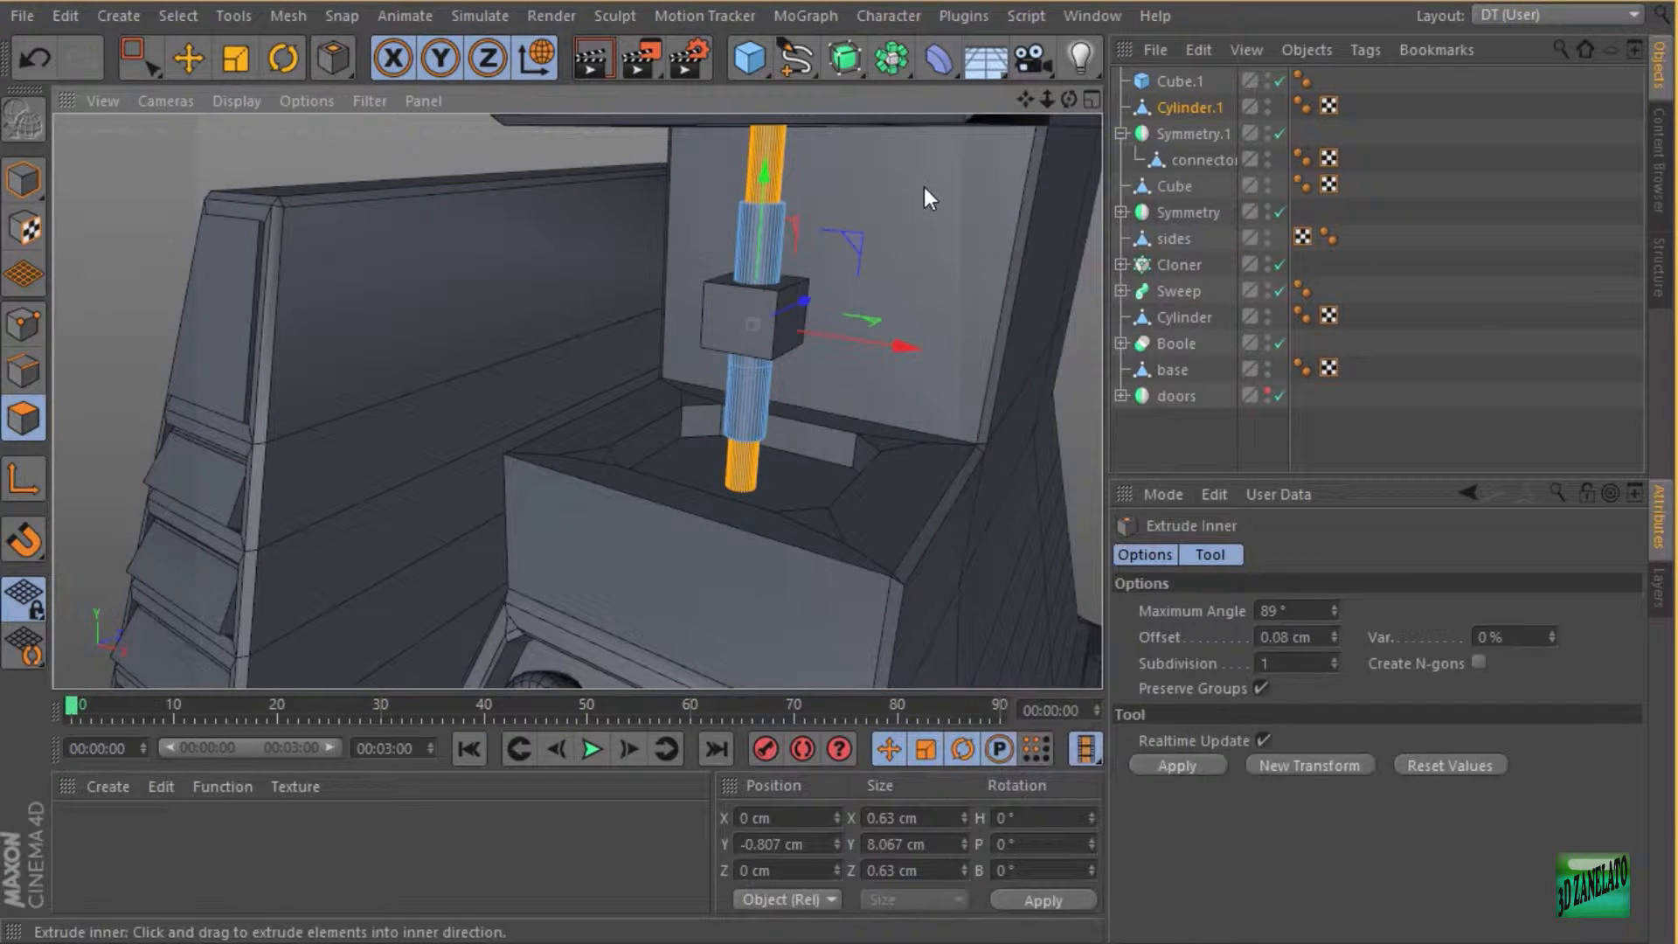
pyautogui.rightClick(873, 271)
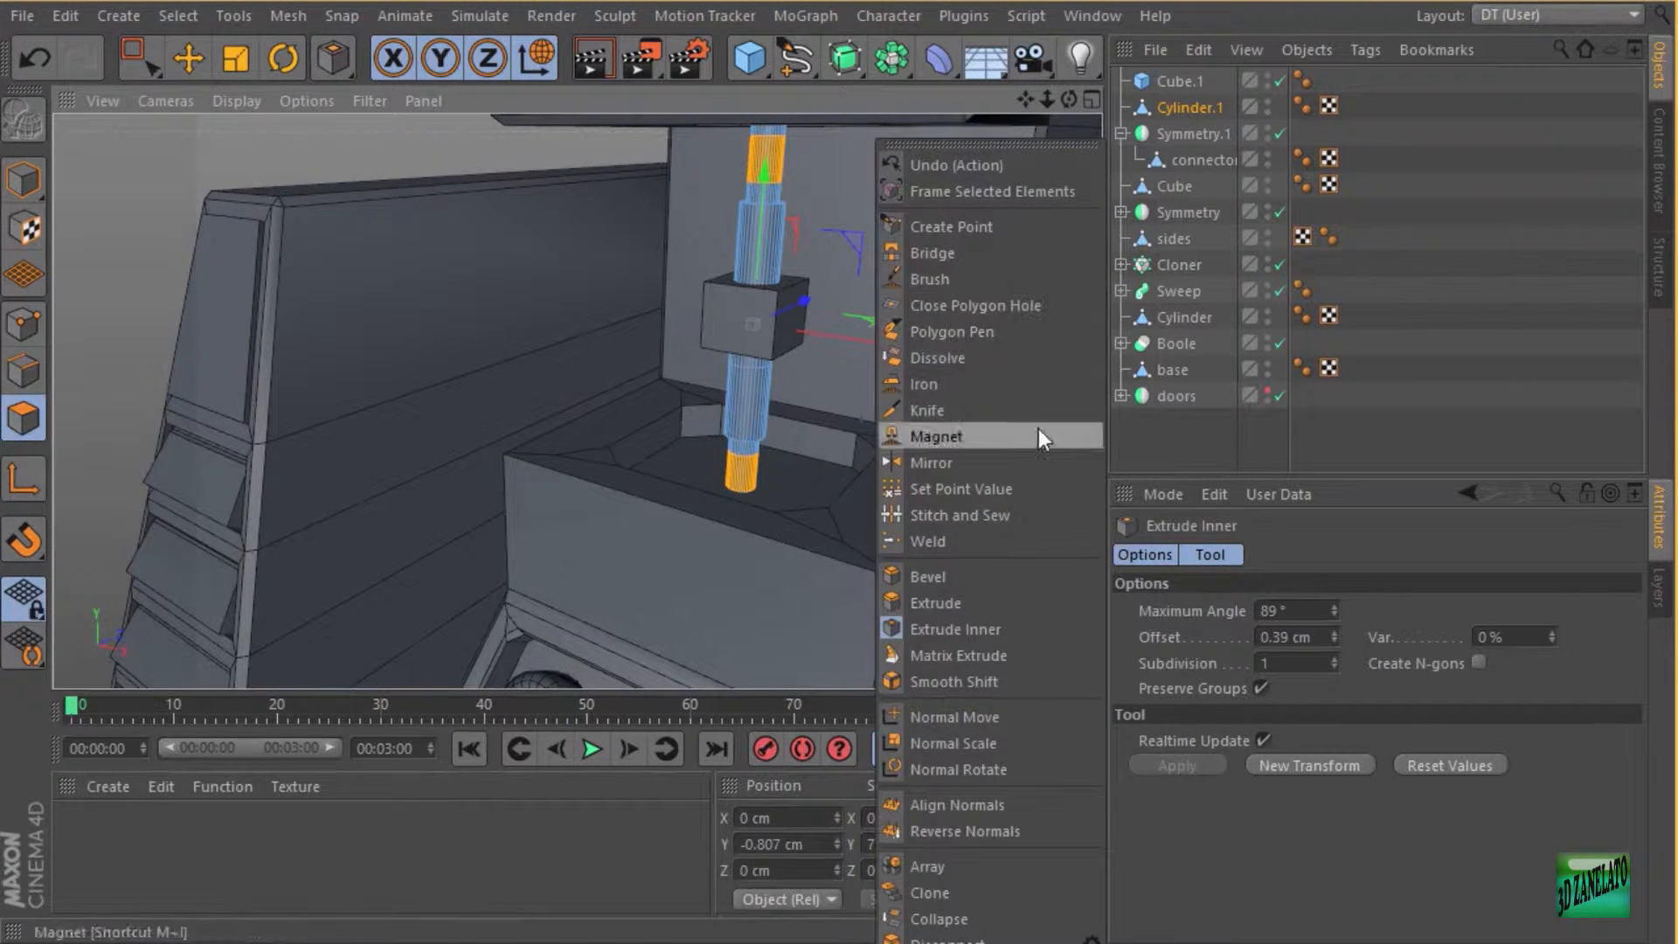
pyautogui.click(993, 568)
pyautogui.moveTo(905, 171)
pyautogui.mouseDown()
pyautogui.moveTo(925, 174)
pyautogui.moveTo(920, 192)
pyautogui.mouseUp()
pyautogui.rightClick(909, 229)
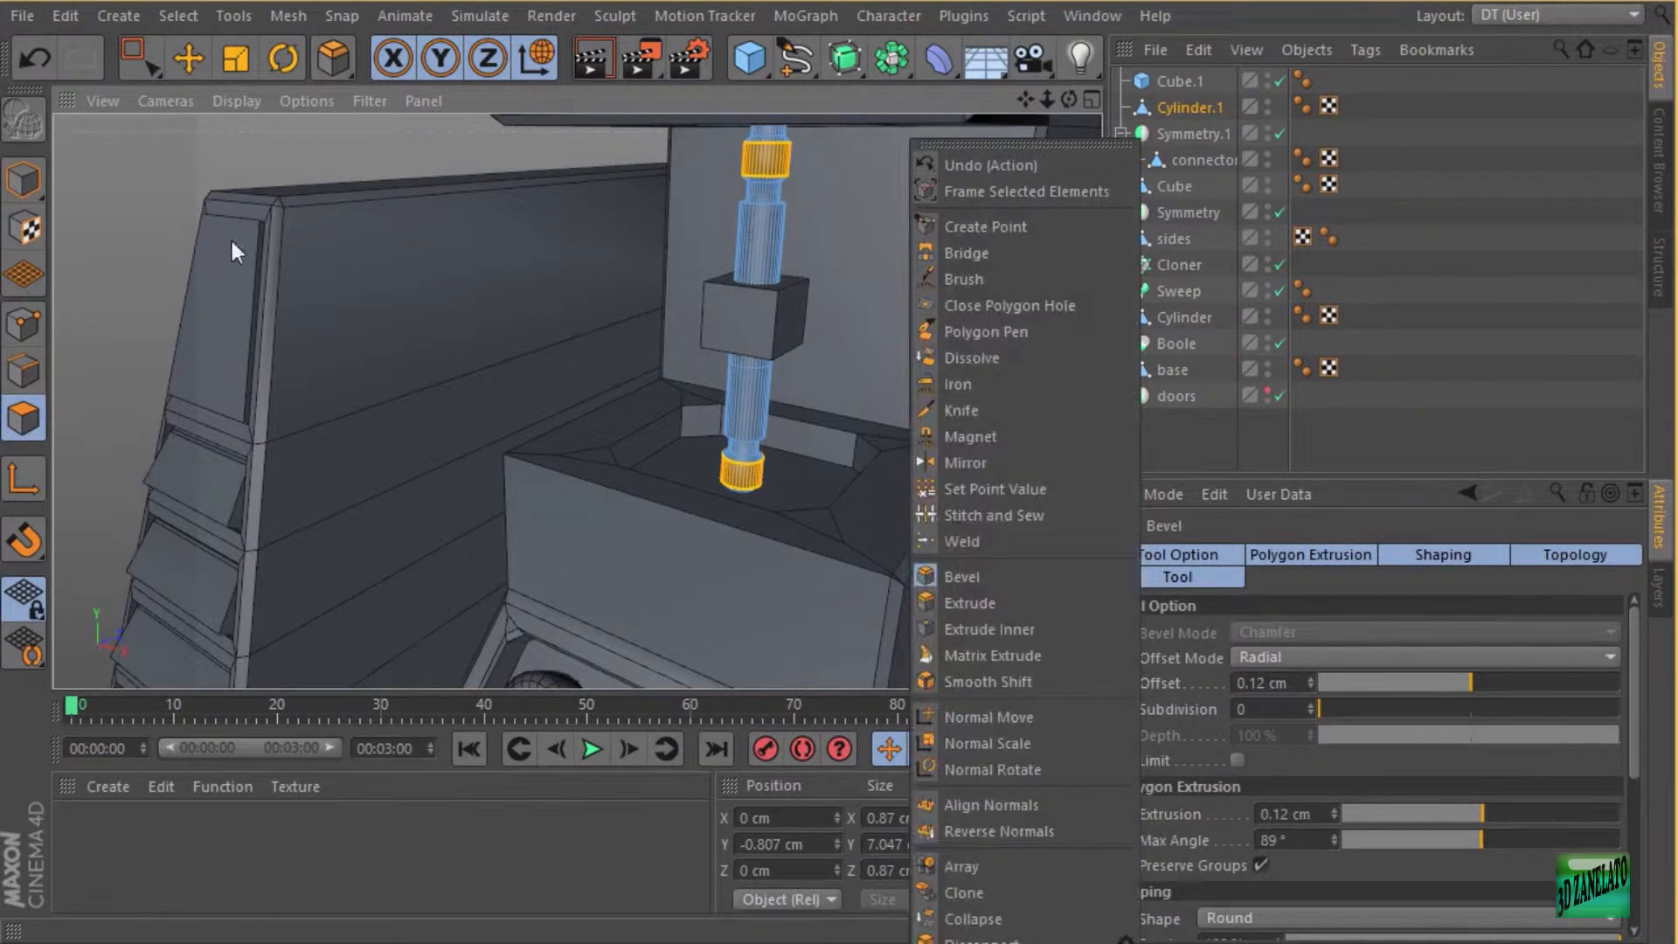
pyautogui.click(26, 162)
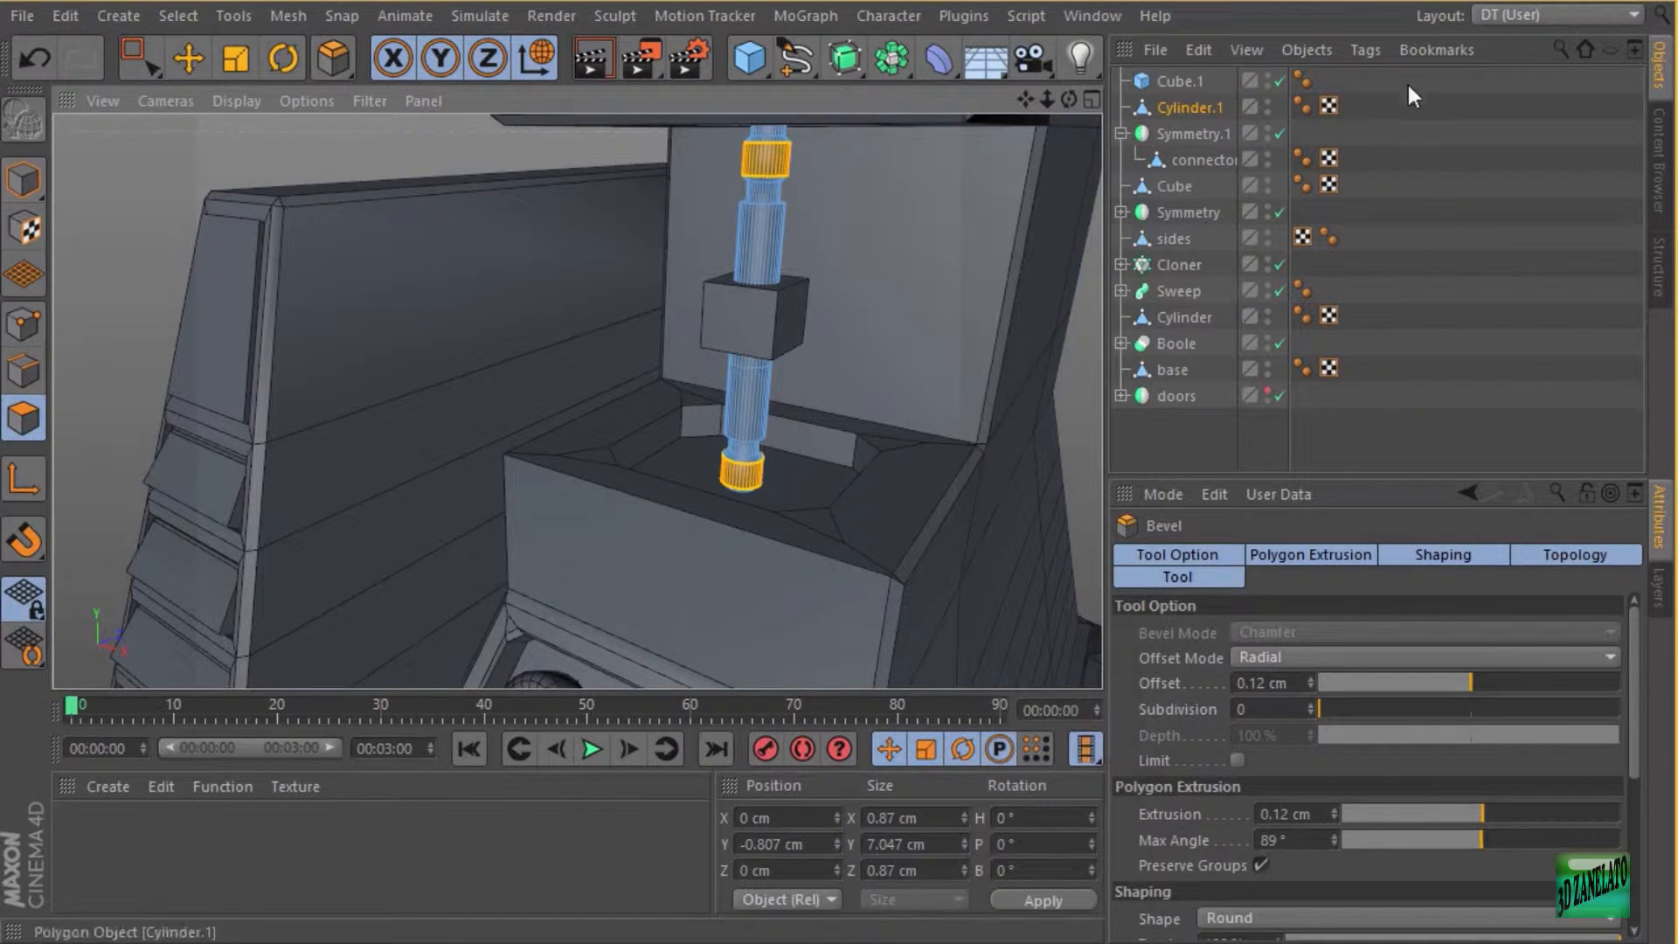
# Select the small cube block on the rod and convert it to an editable polygon object.
pyautogui.click(1178, 82)
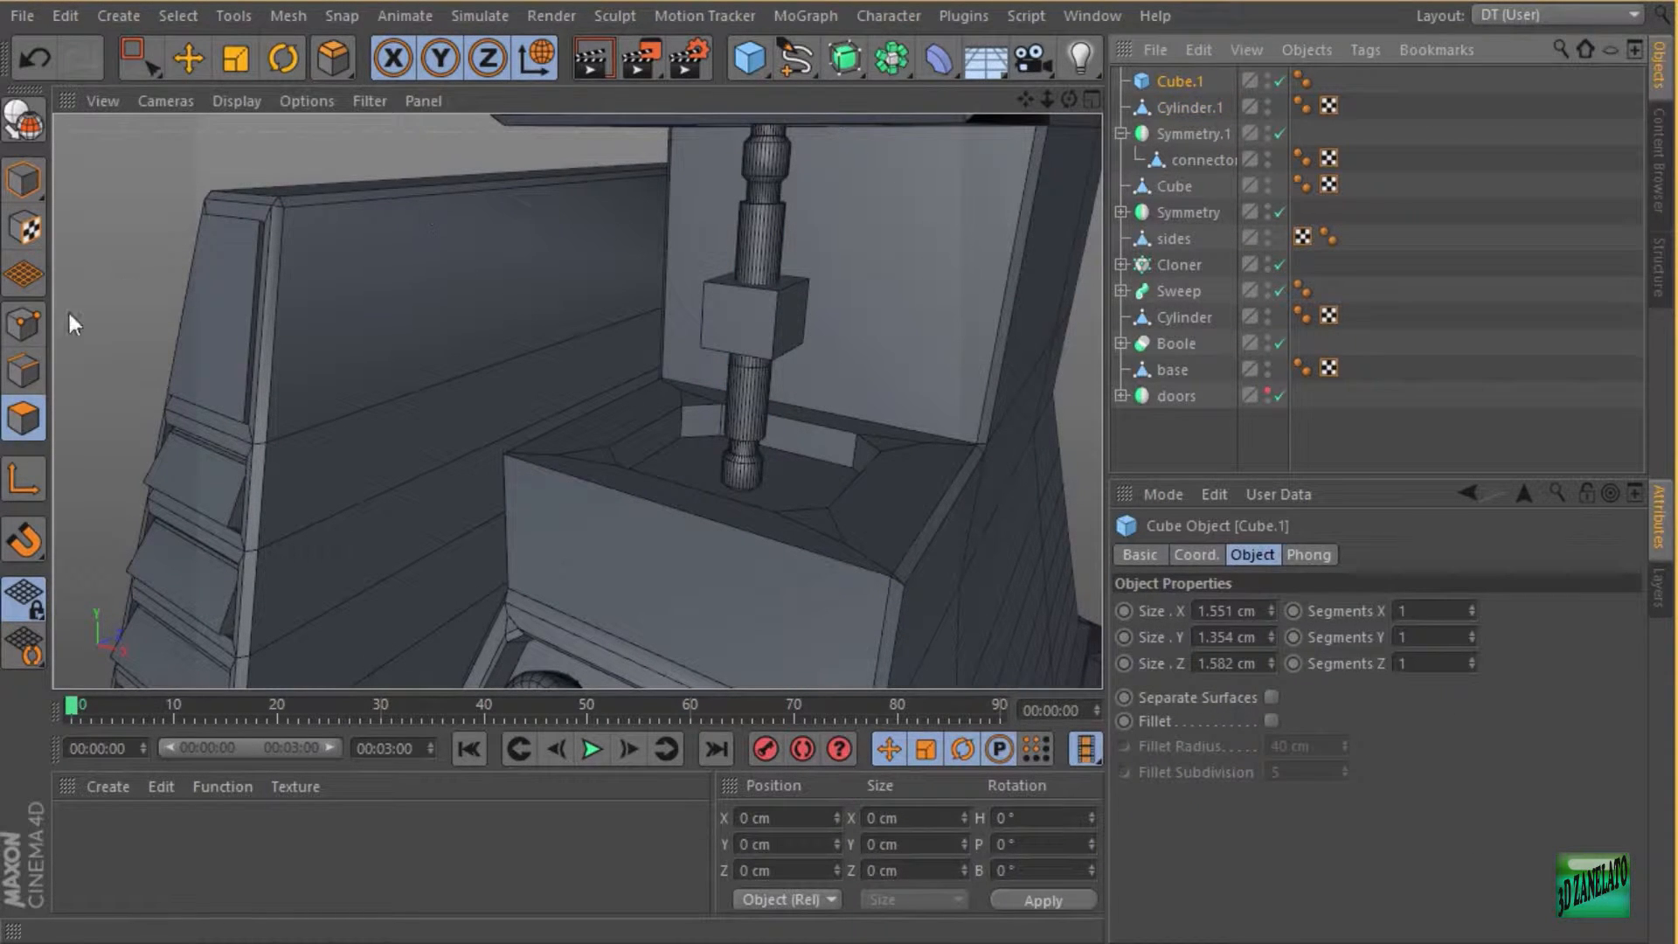
pyautogui.keyDown('alt'); pyautogui.moveTo(853, 297); pyautogui.dragTo(525, 219); pyautogui.keyUp('alt')
pyautogui.click(188, 57)
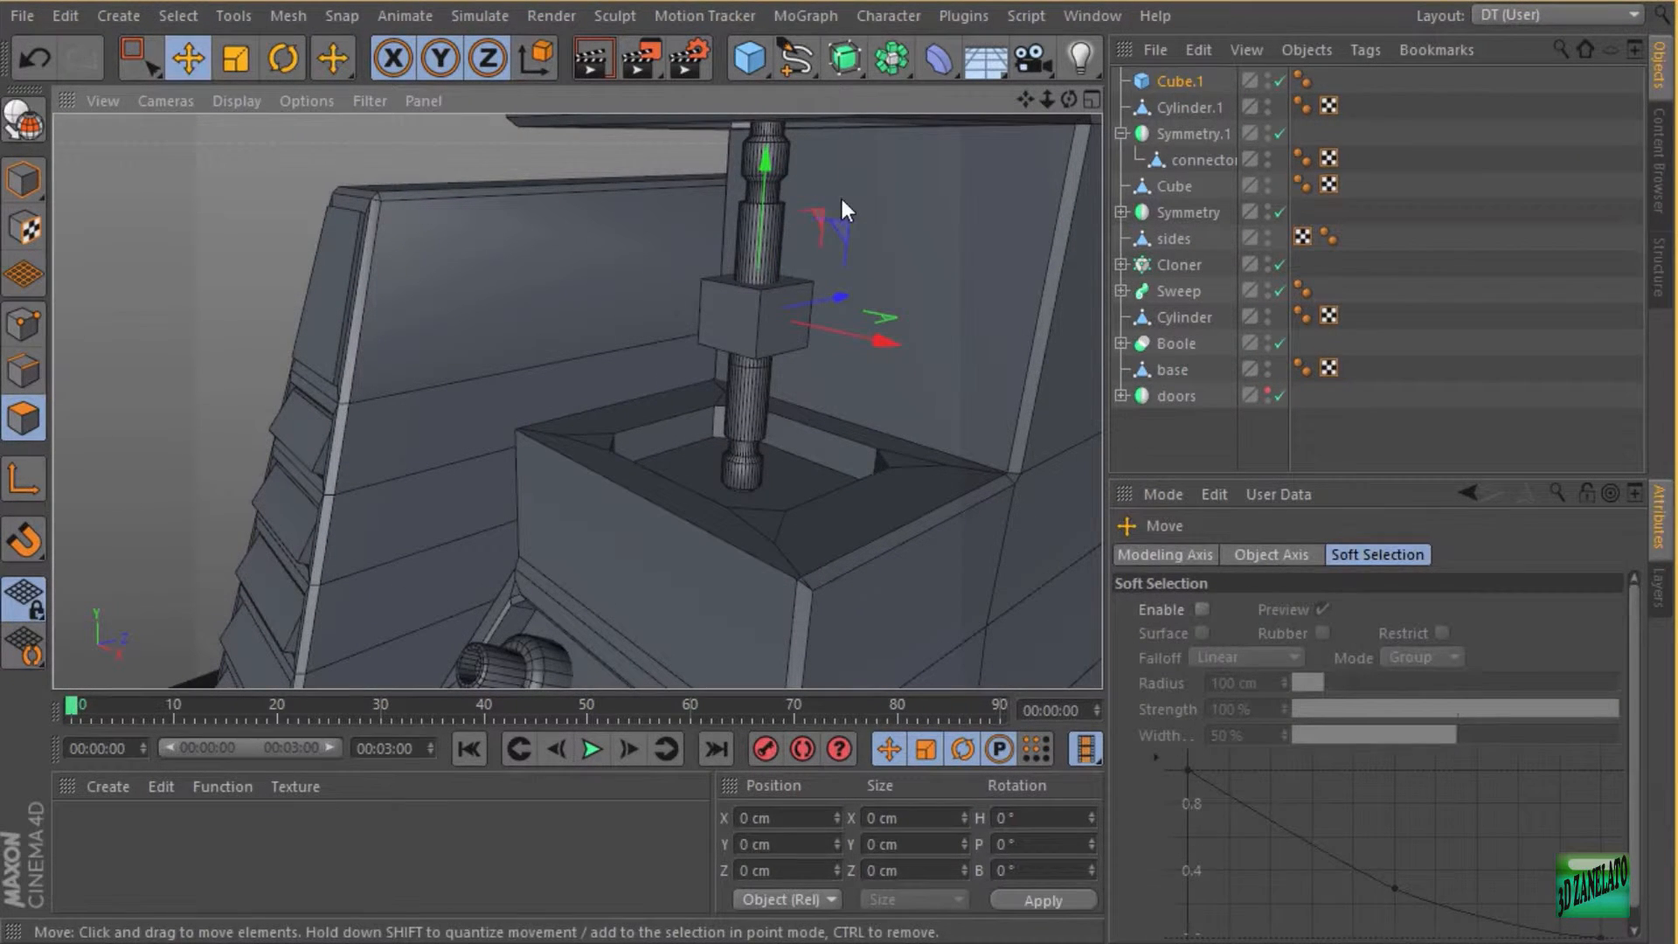
pyautogui.press('c')
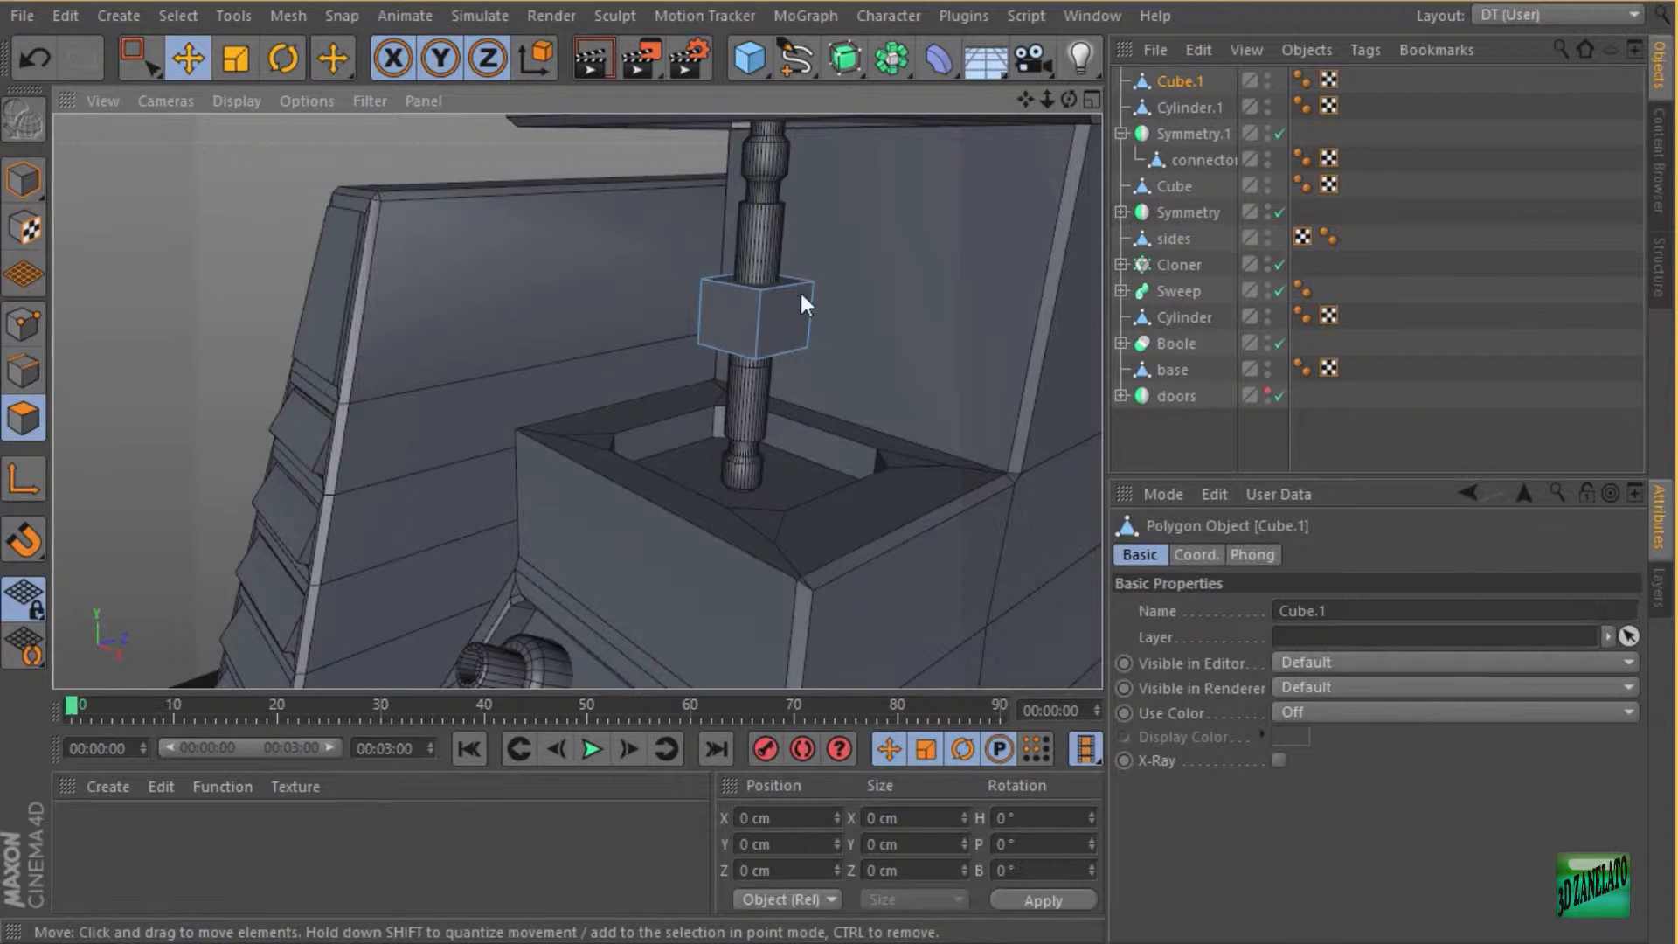
# Select all edges of the small block and bevel them with an offset of about 0.19 cm.
pyautogui.click(17, 384)
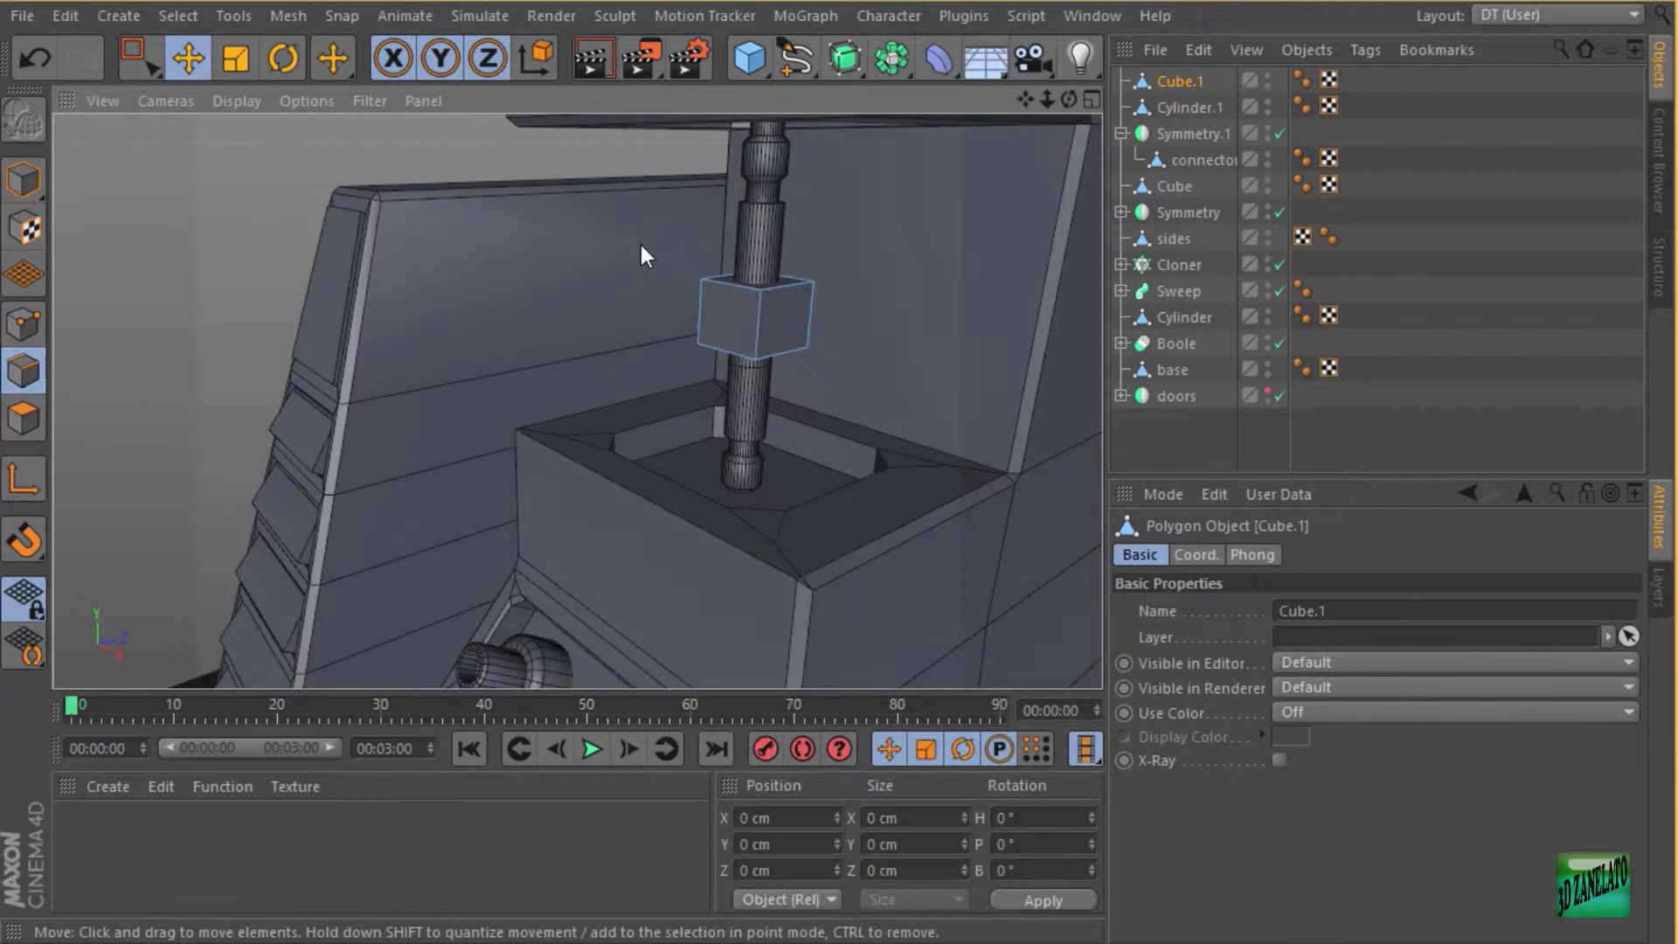
pyautogui.hotkey('ctrl', 'a')
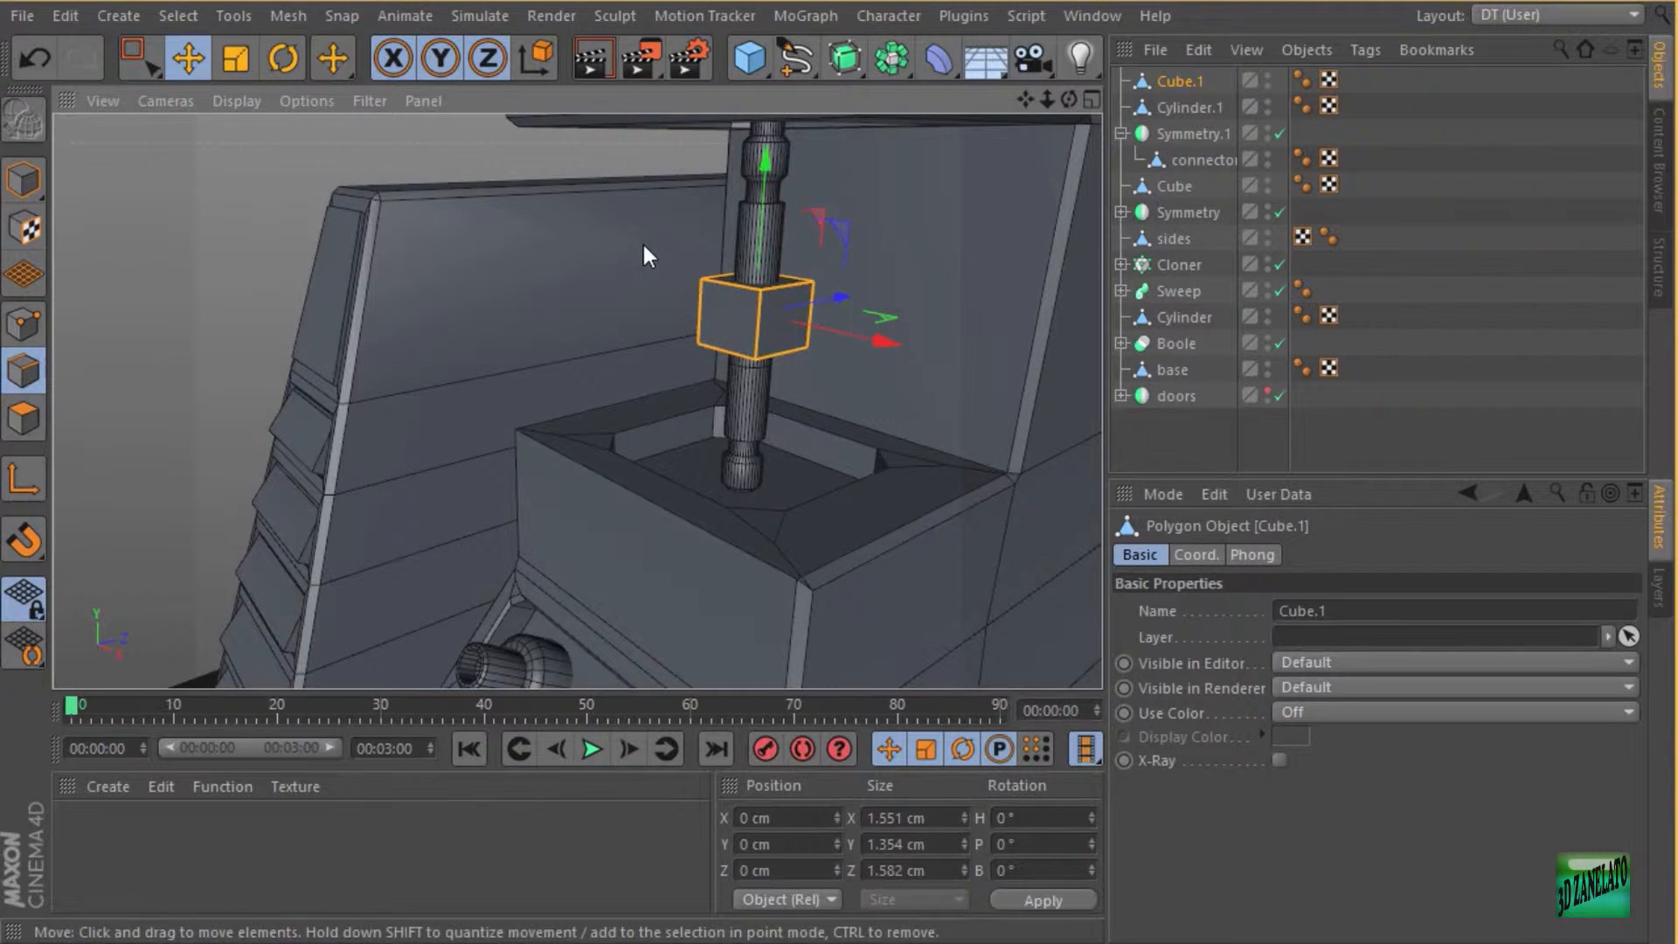
pyautogui.moveTo(846, 243)
pyautogui.keyDown('alt'); pyautogui.mouseDown()
pyautogui.moveTo(823, 262)
pyautogui.moveTo(862, 255)
pyautogui.mouseUp(); pyautogui.keyUp('alt')
pyautogui.rightClick(861, 255)
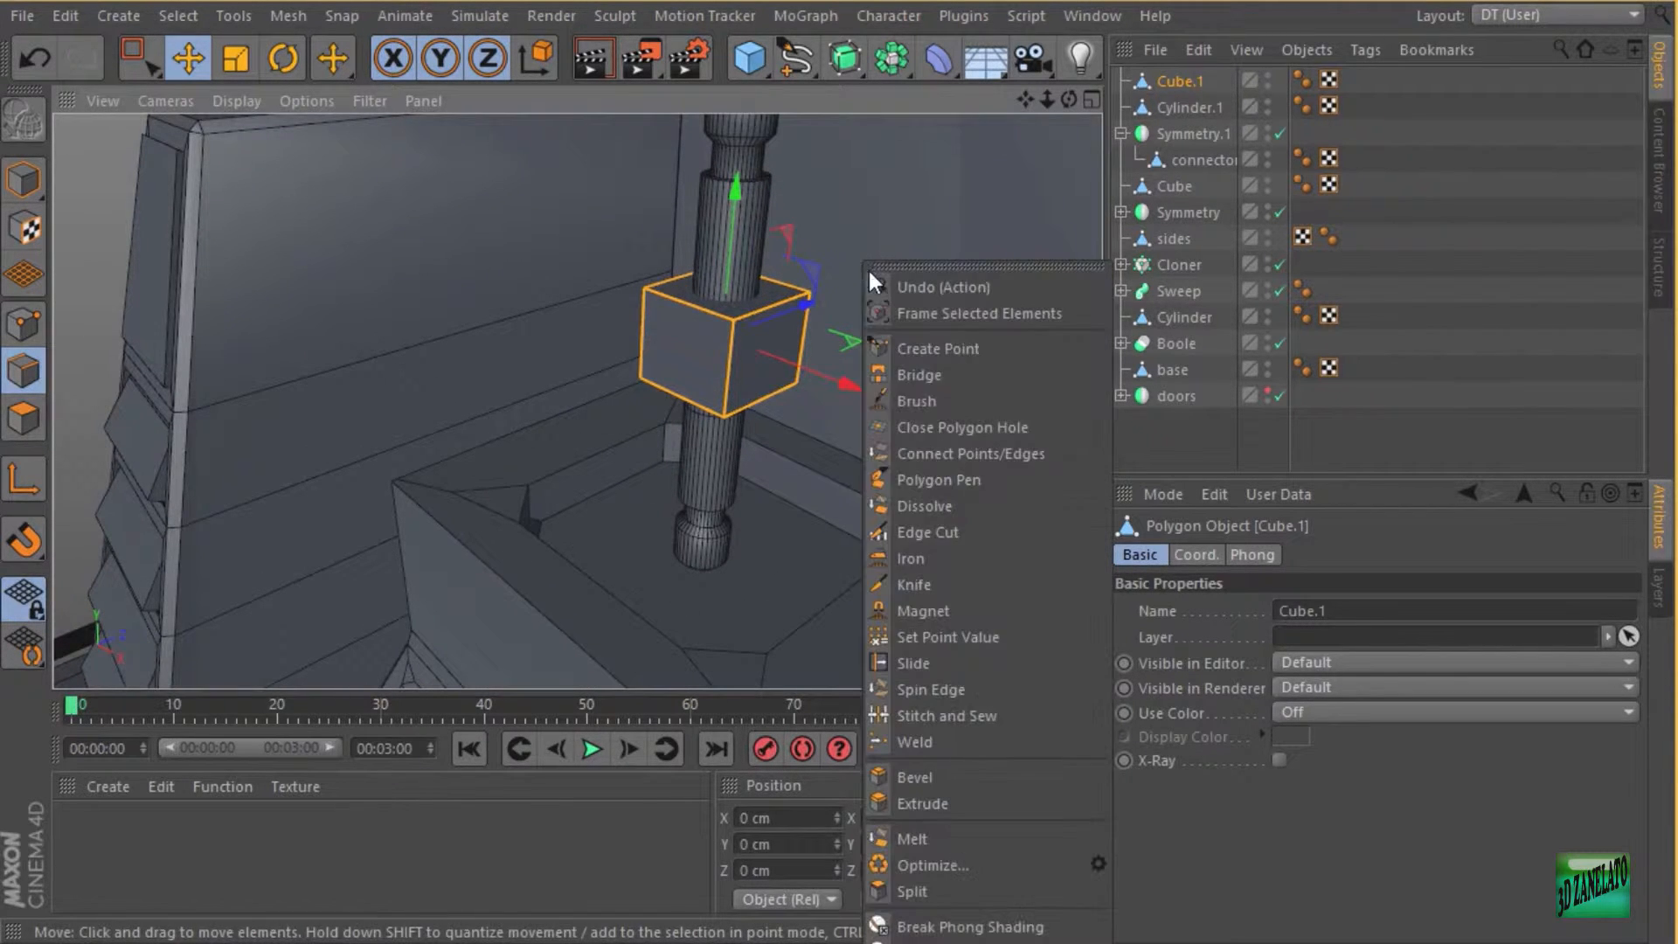
pyautogui.click(954, 777)
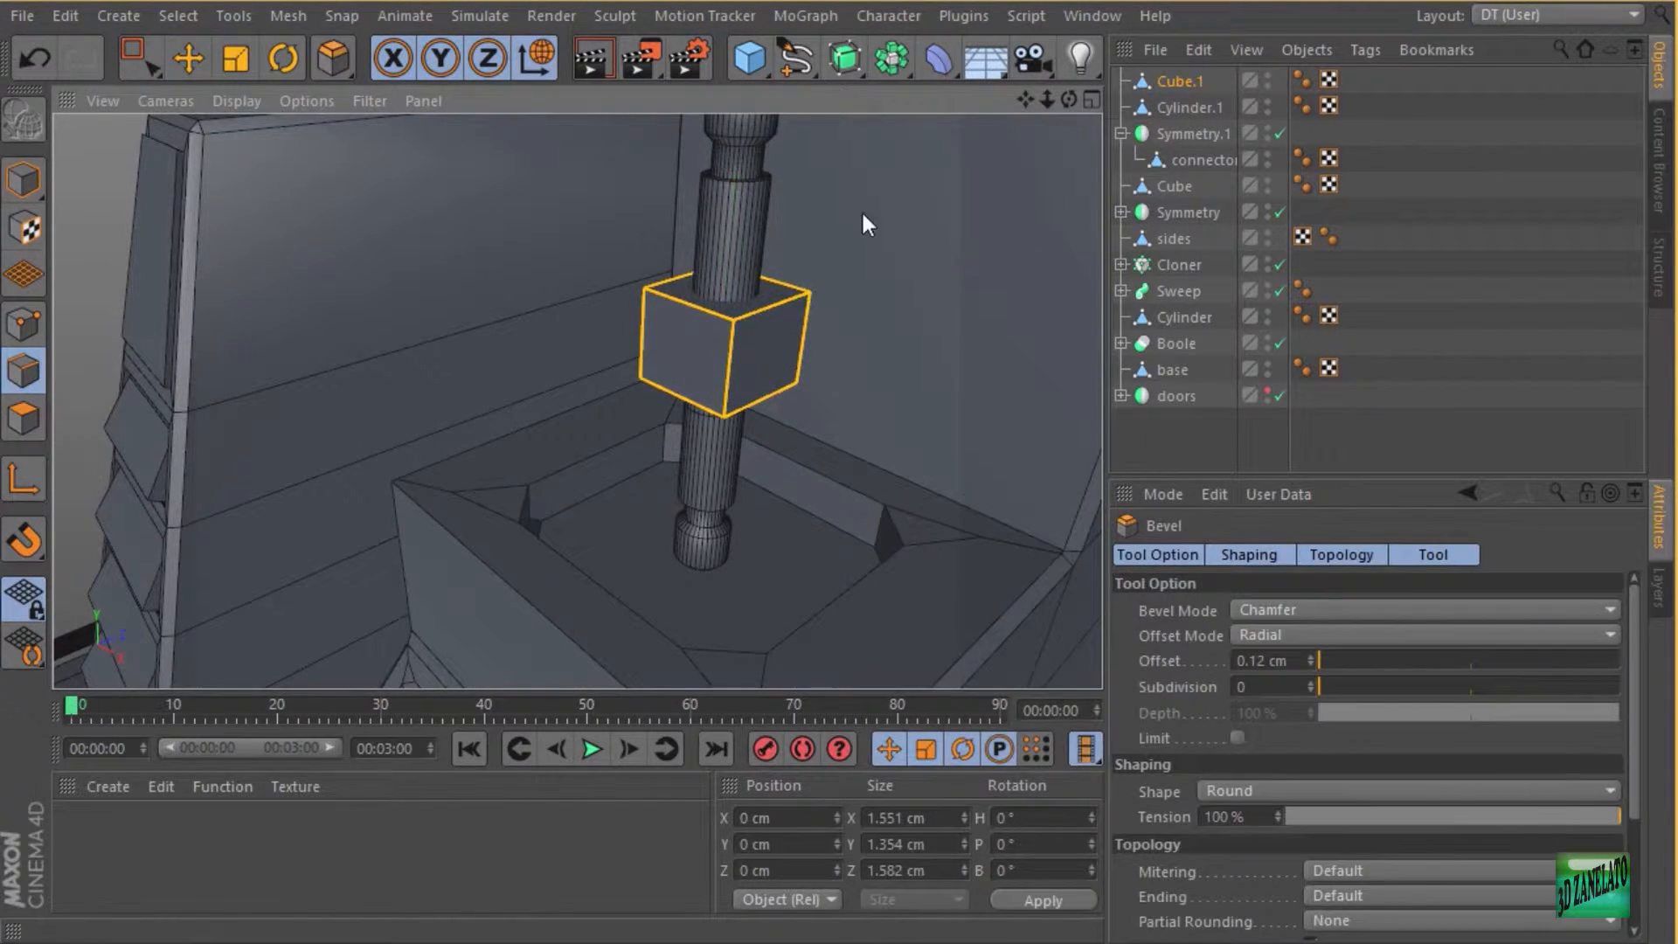
pyautogui.moveTo(865, 210); pyautogui.dragTo(884, 214)
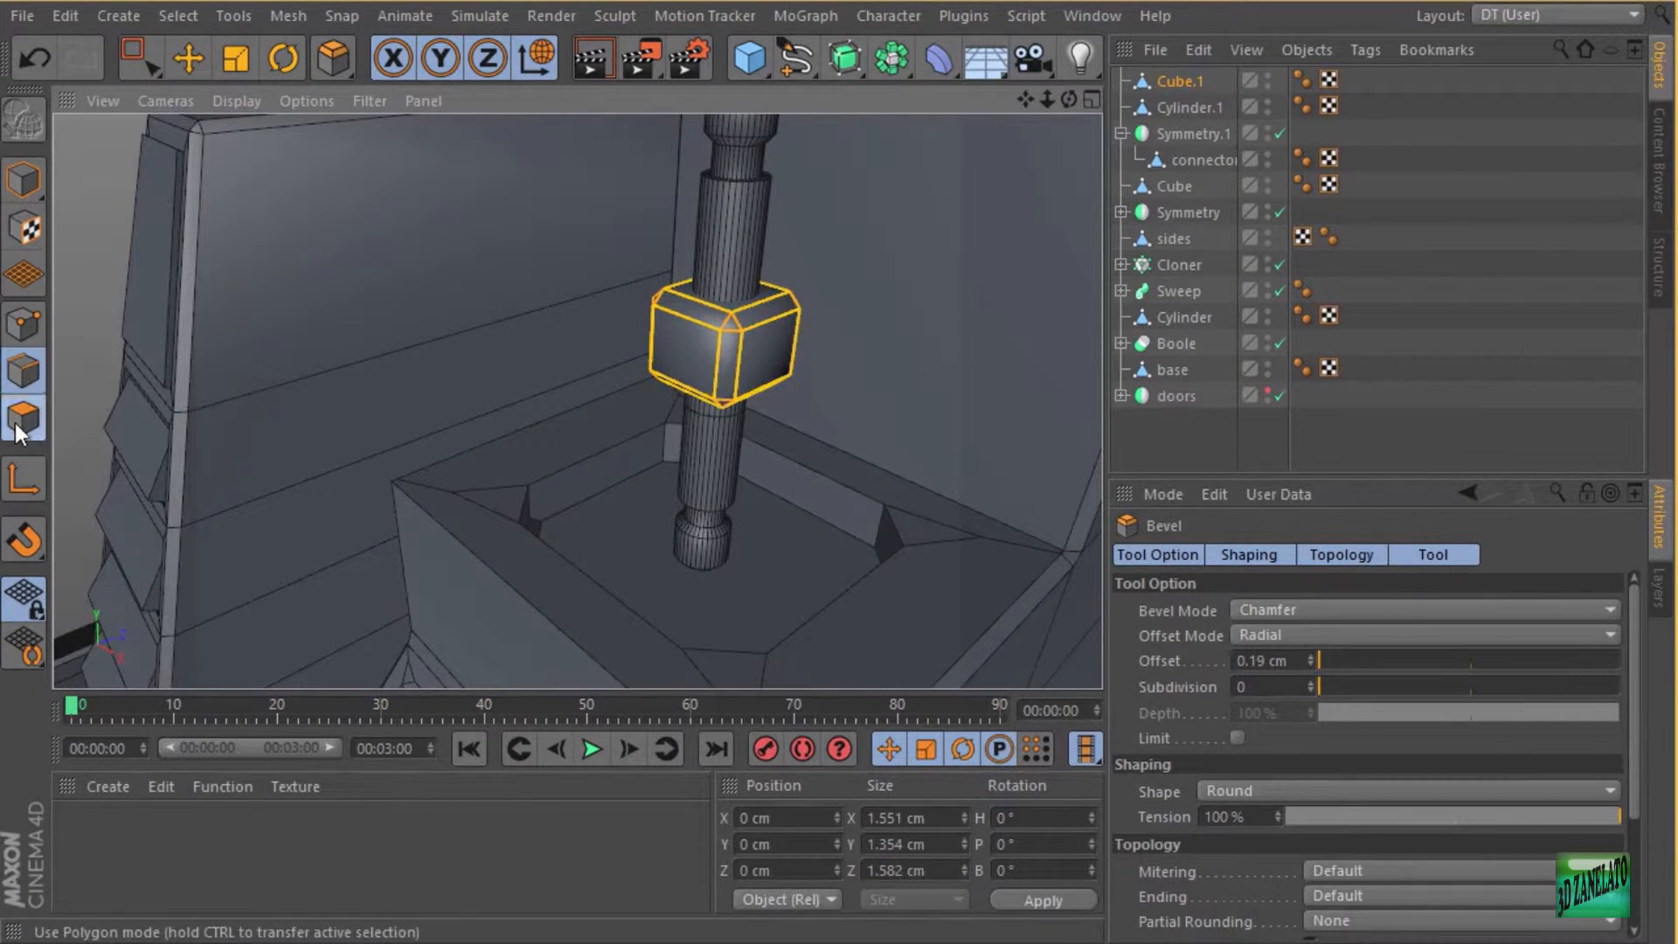
# Select only the two large side faces of the beveled block that face each other along the X axis.
pyautogui.moveTo(151, 59); pyautogui.dragTo(205, 91)
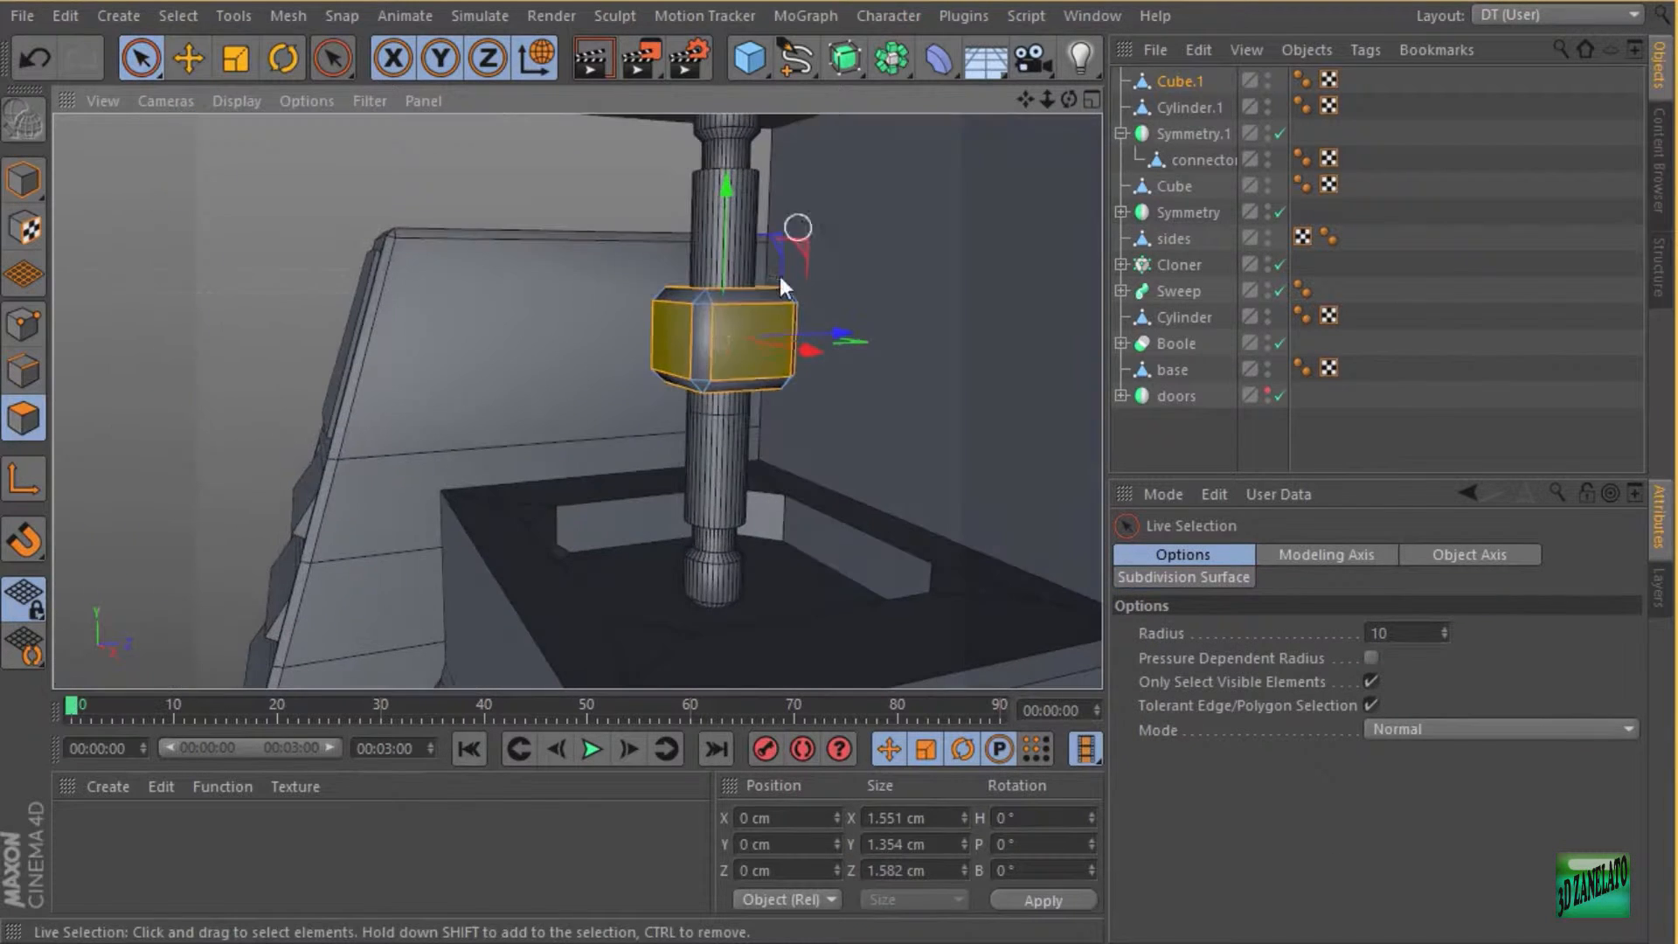
pyautogui.click(768, 327)
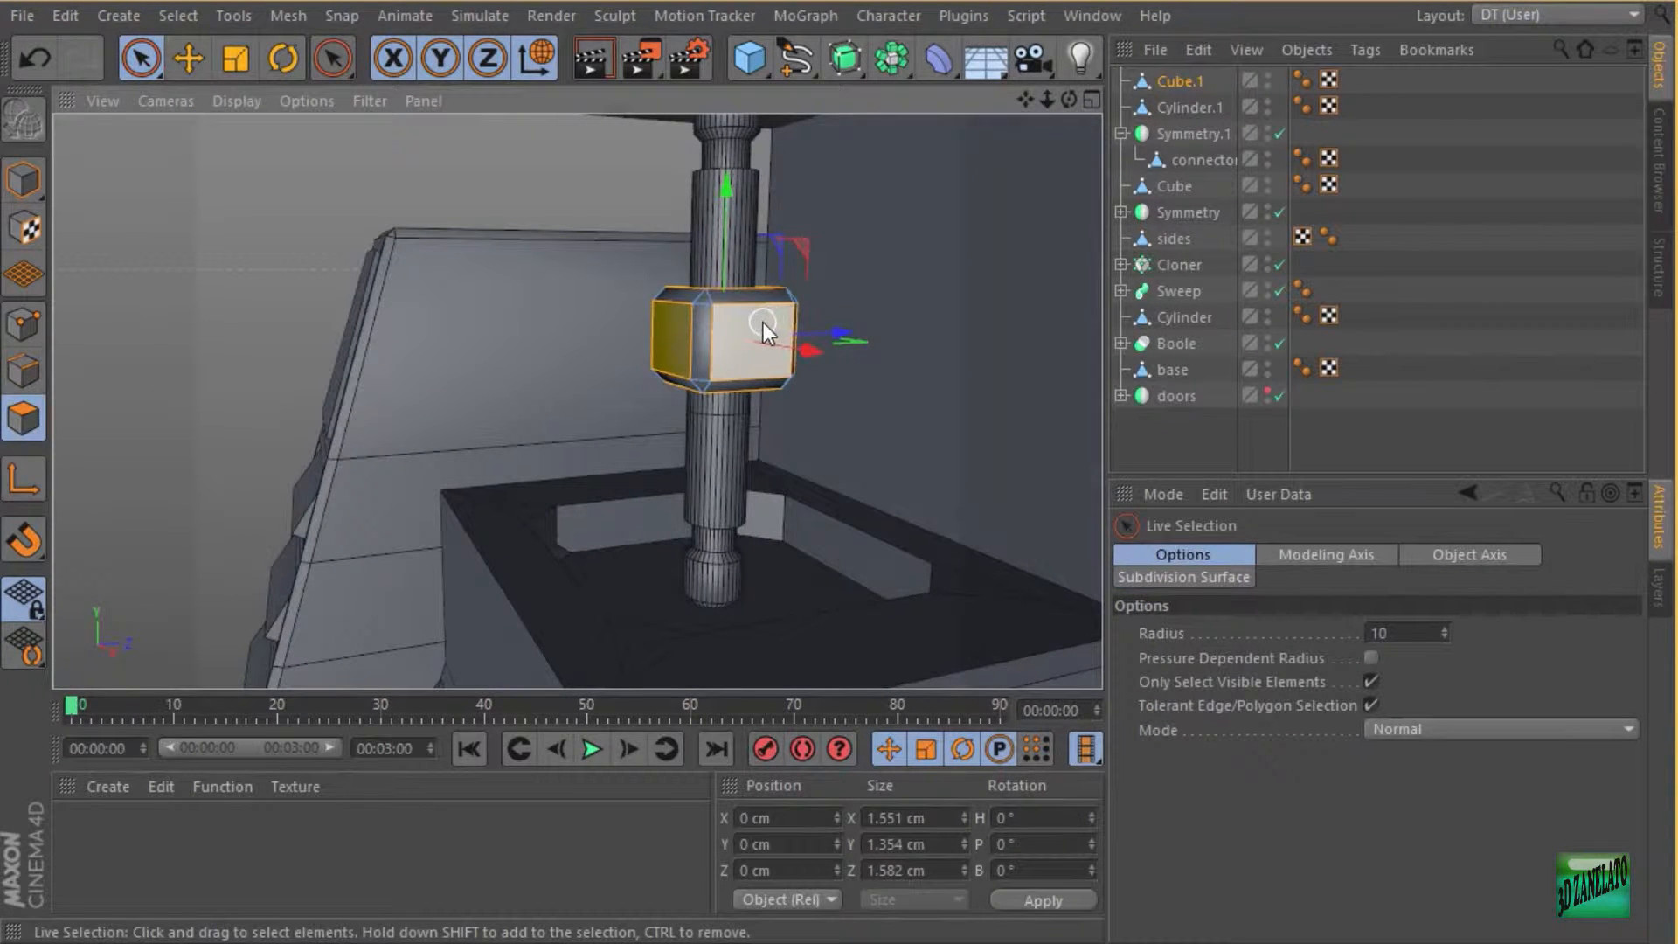
pyautogui.click(763, 322)
pyautogui.keyDown('alt'); pyautogui.moveTo(740, 264); pyautogui.dragTo(1281, 316); pyautogui.keyUp('alt')
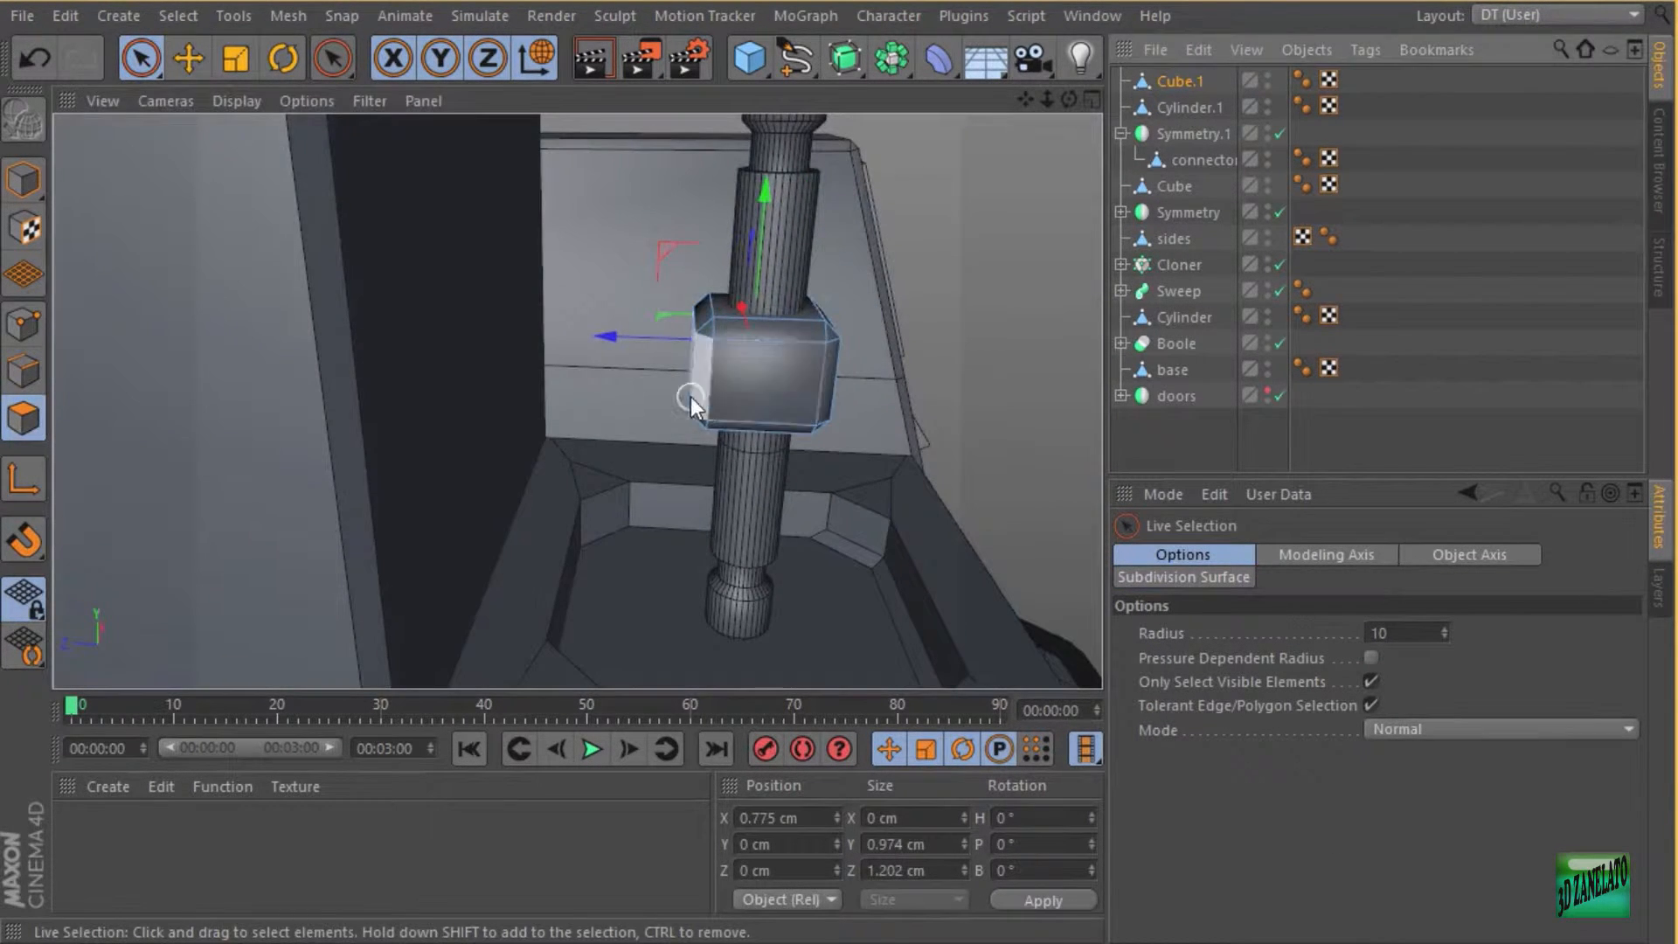
pyautogui.keyDown('shift'); pyautogui.click(781, 379); pyautogui.keyUp('shift')
pyautogui.keyDown('alt'); pyautogui.moveTo(848, 245); pyautogui.dragTo(1105, 463); pyautogui.keyUp('alt')
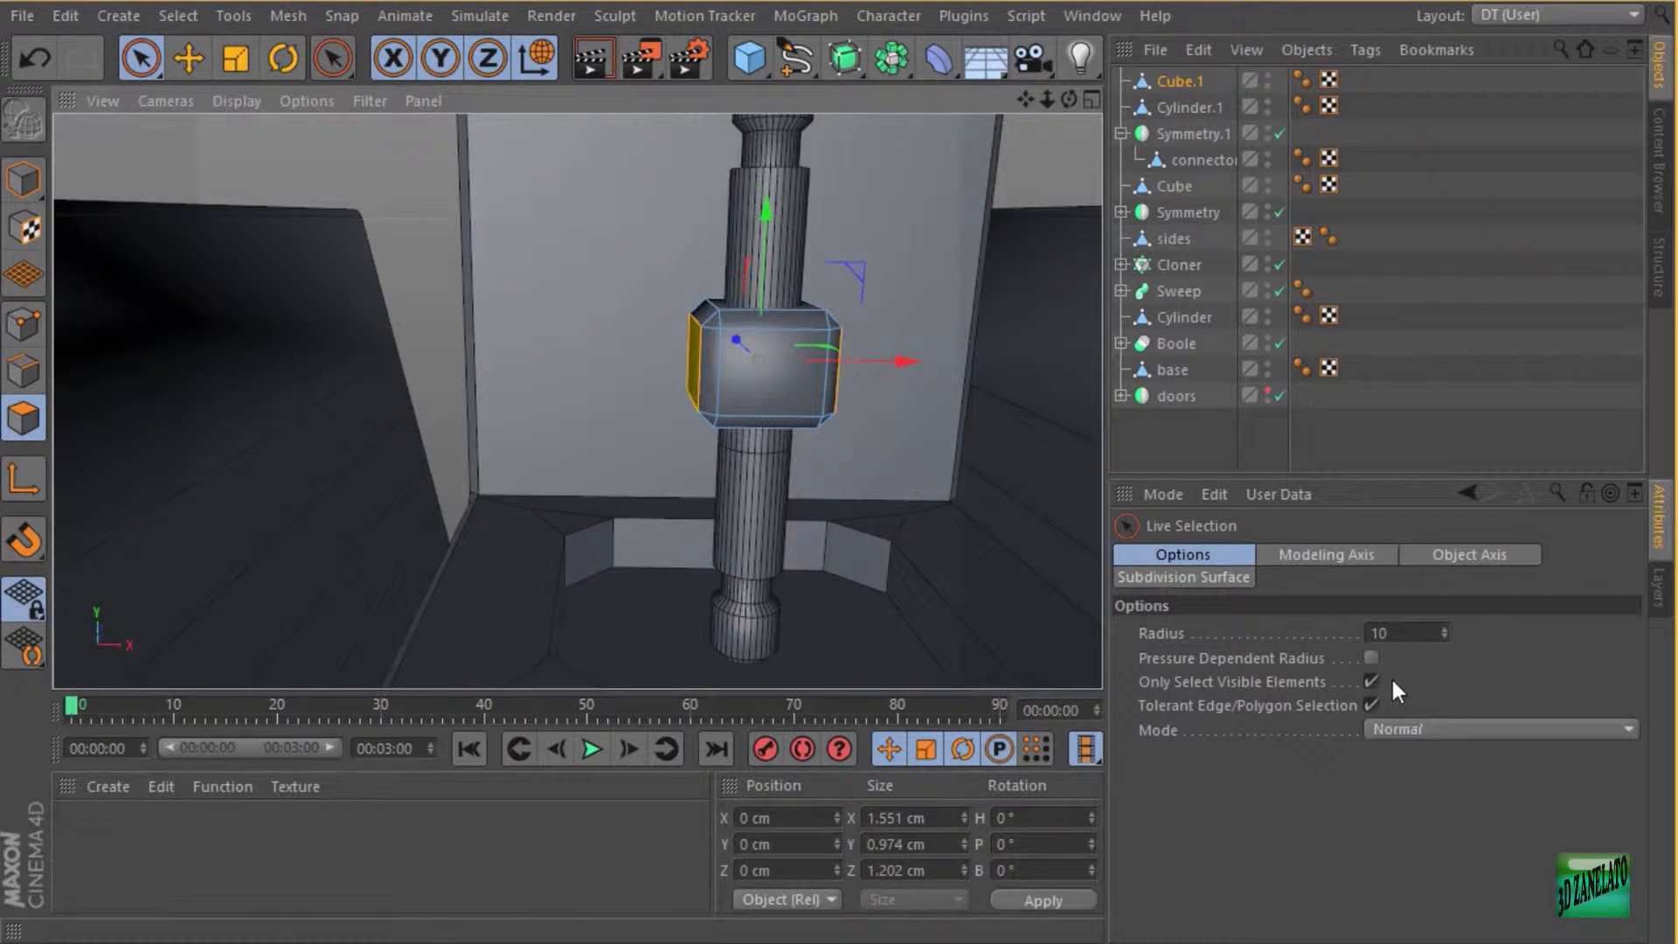
# Inner-extrude the two side faces by about 0.13 cm and extrude them inward with an offset of about -0.29 cm.
pyautogui.keyDown('alt'); pyautogui.moveTo(985, 460); pyautogui.dragTo(601, 224); pyautogui.keyUp('alt')
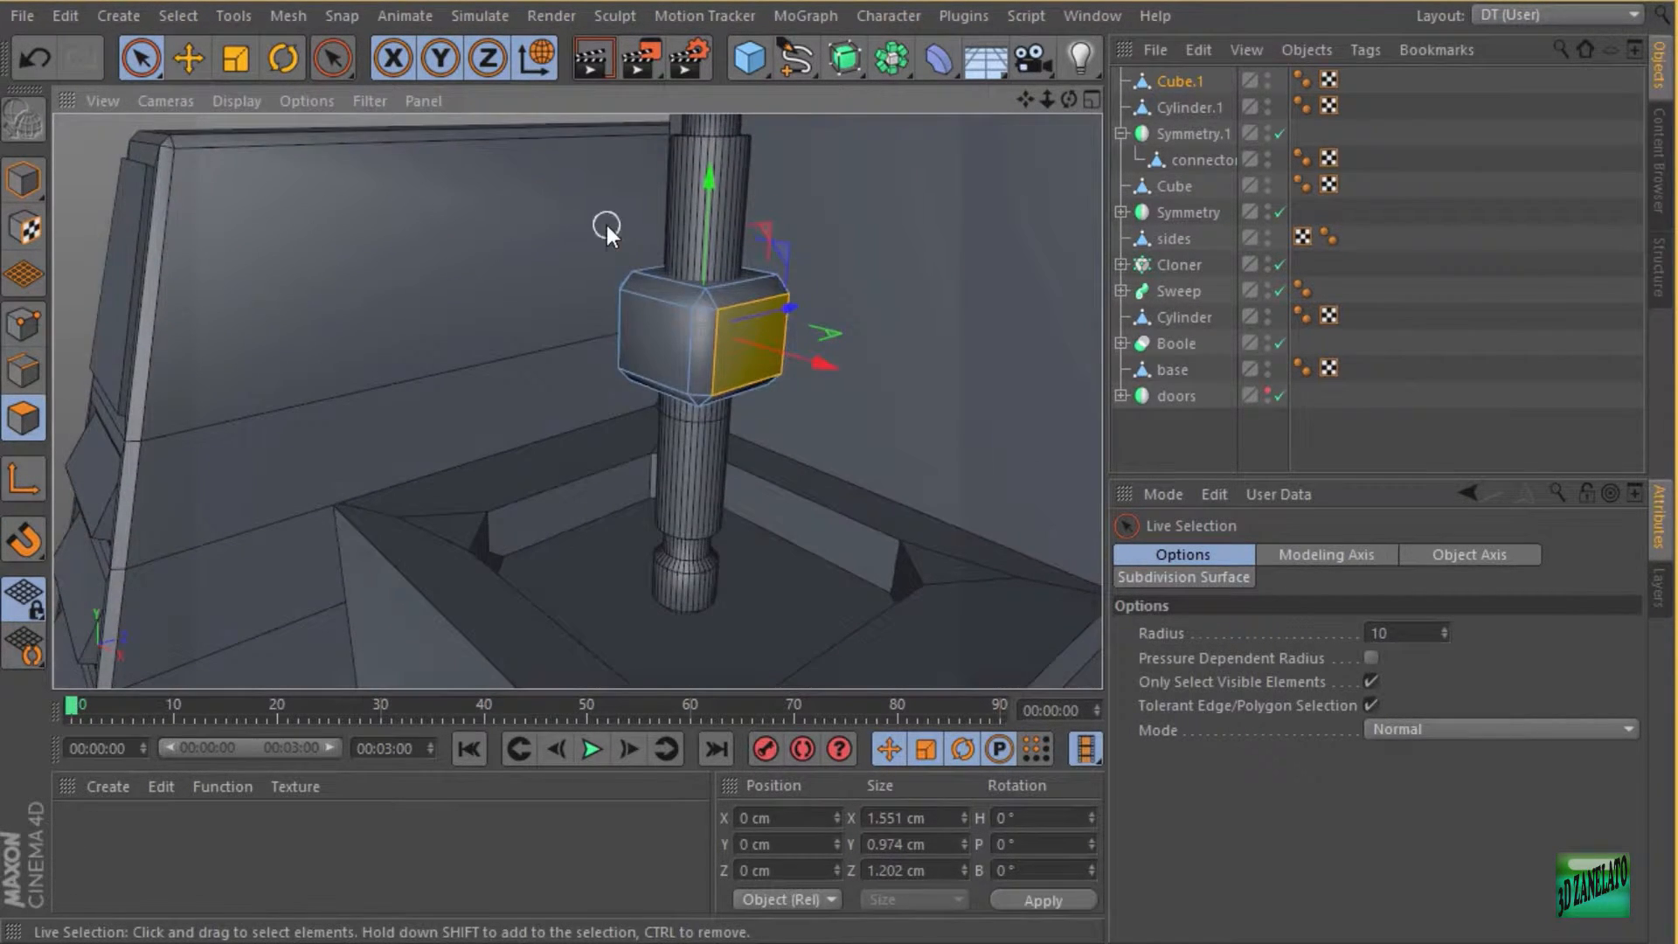
pyautogui.rightClick(601, 225)
pyautogui.click(718, 629)
pyautogui.moveTo(877, 203); pyautogui.dragTo(864, 222)
pyautogui.rightClick(863, 222)
pyautogui.click(948, 626)
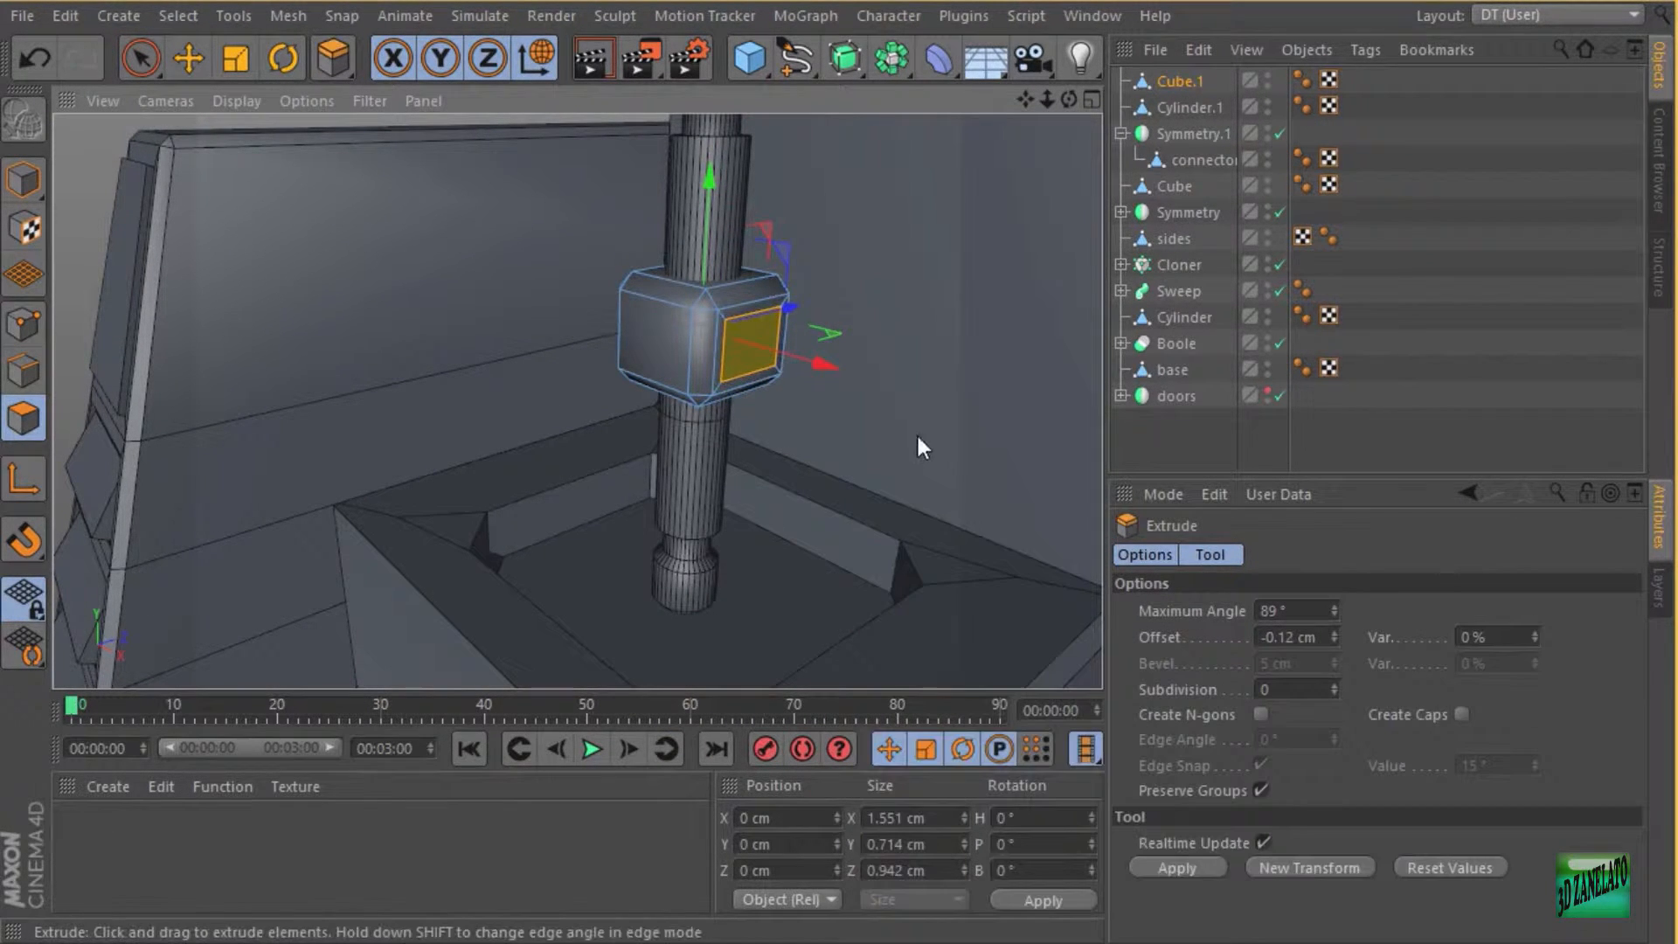
pyautogui.moveTo(916, 432); pyautogui.dragTo(869, 318)
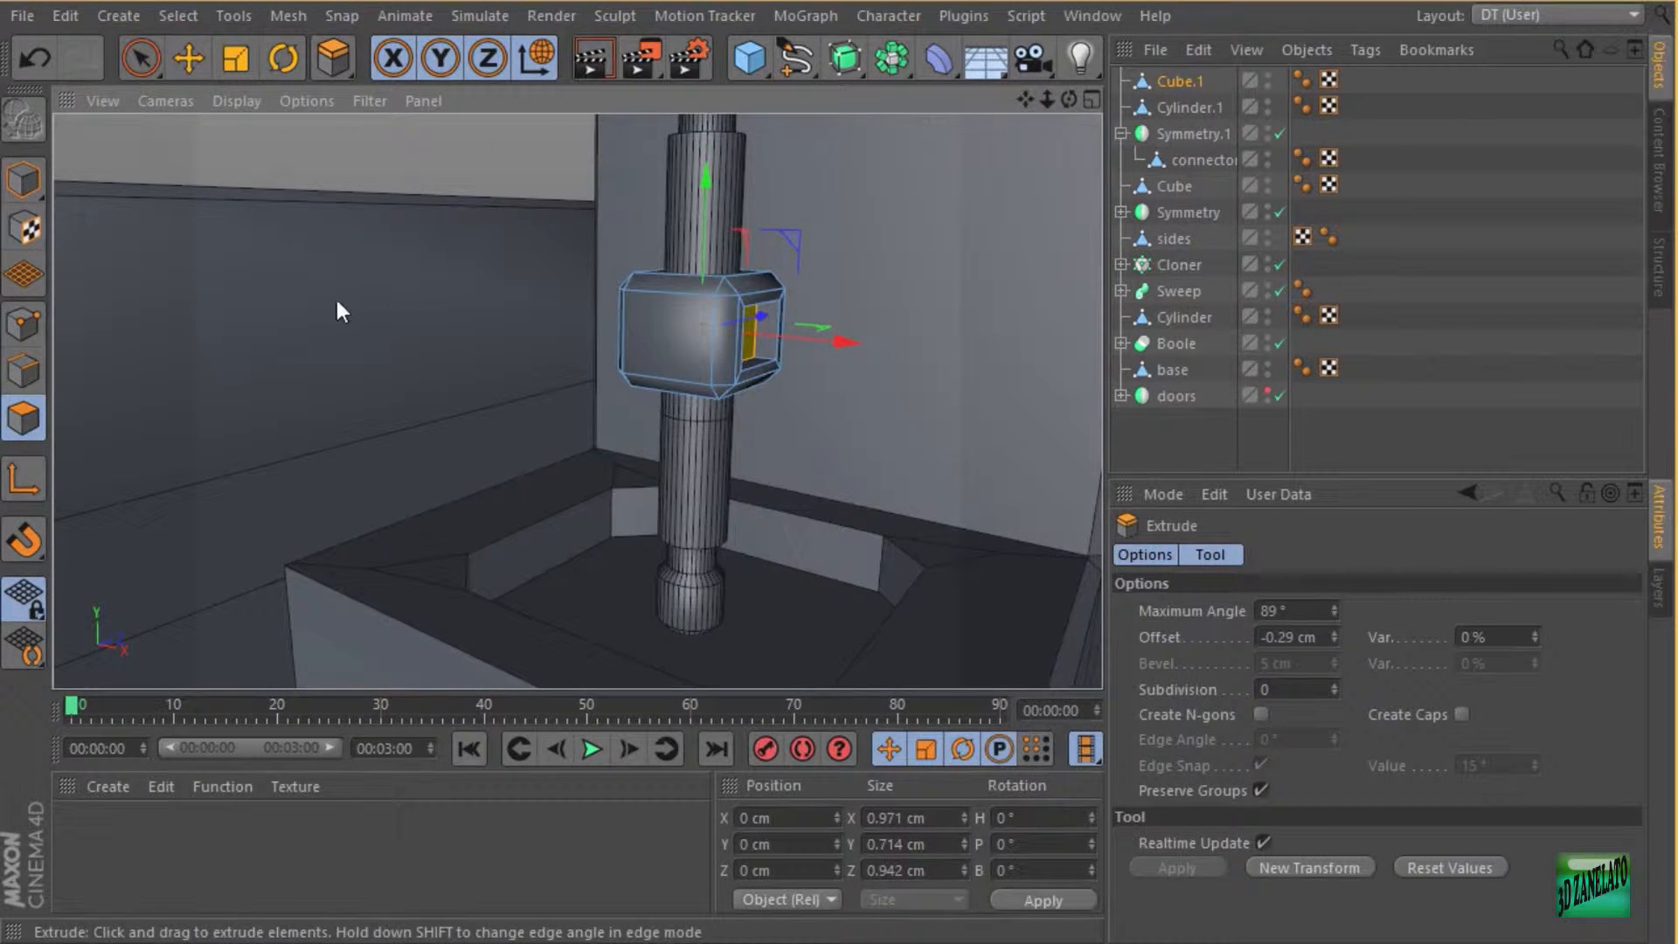
# Switch to Model mode and examine the rod and block mechanism together with the cylindrical connectors below the notch from several angles.
pyautogui.keyDown('alt'); pyautogui.moveTo(700, 329); pyautogui.dragTo(628, 391); pyautogui.keyUp('alt')
pyautogui.keyDown('alt'); pyautogui.moveTo(768, 385); pyautogui.dragTo(655, 409, button='right'); pyautogui.keyUp('alt')
pyautogui.keyDown('alt'); pyautogui.moveTo(711, 416); pyautogui.dragTo(612, 332, button='middle'); pyautogui.keyUp('alt')
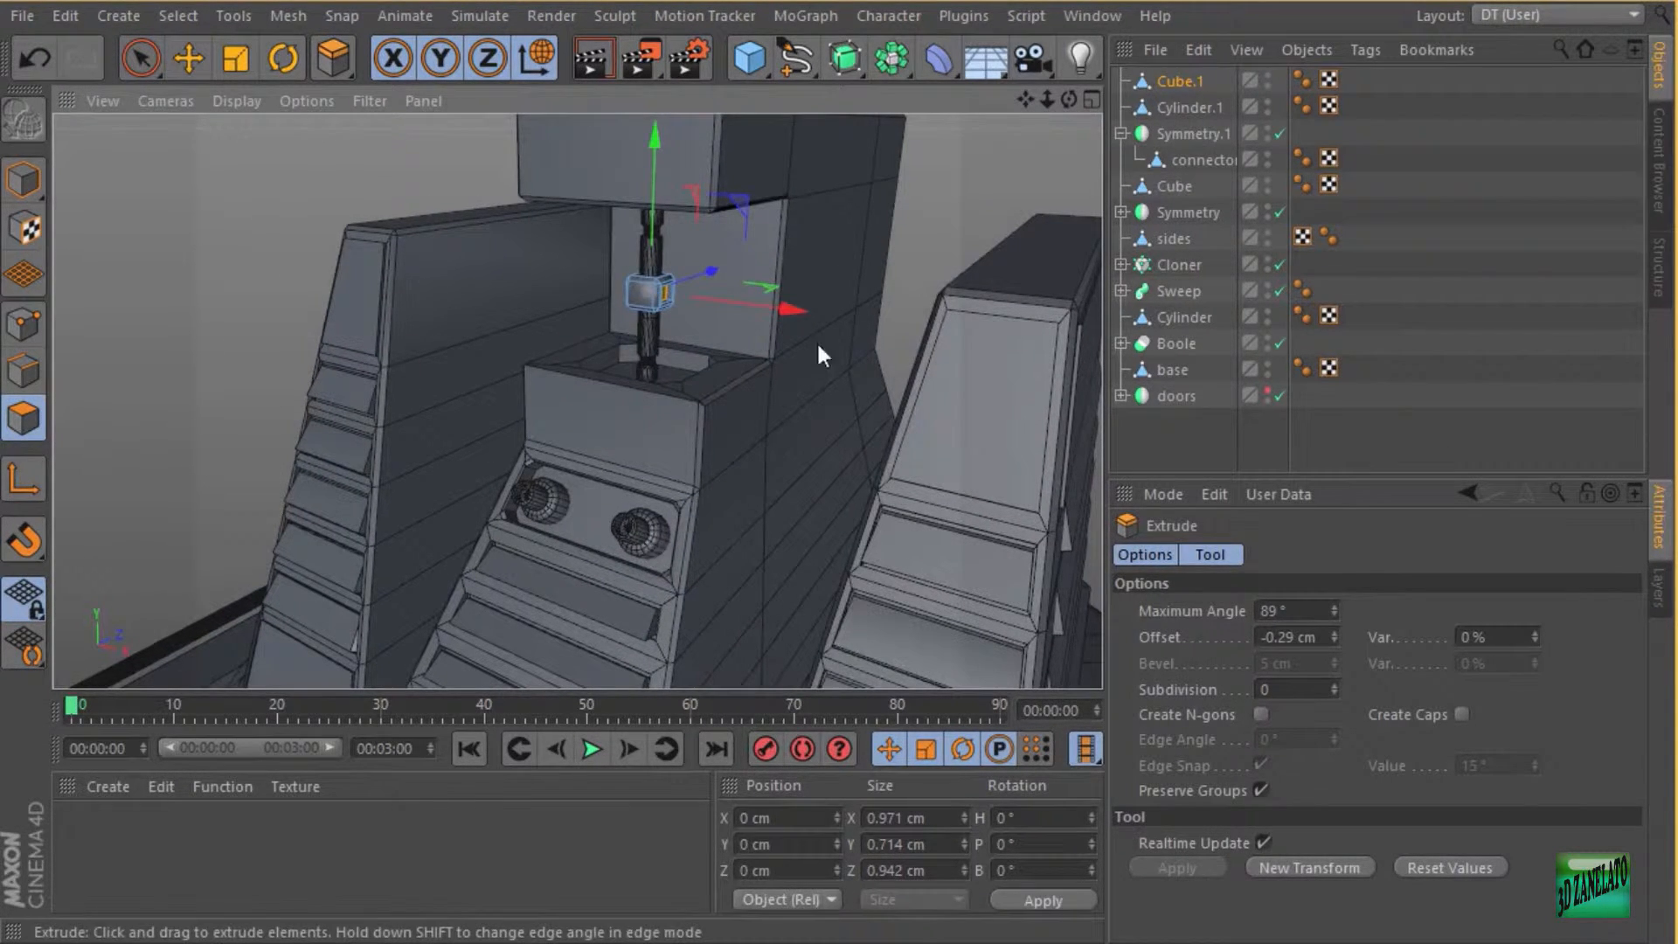
pyautogui.keyDown('alt'); pyautogui.moveTo(818, 354); pyautogui.dragTo(580, 374); pyautogui.keyUp('alt')
pyautogui.click(24, 179)
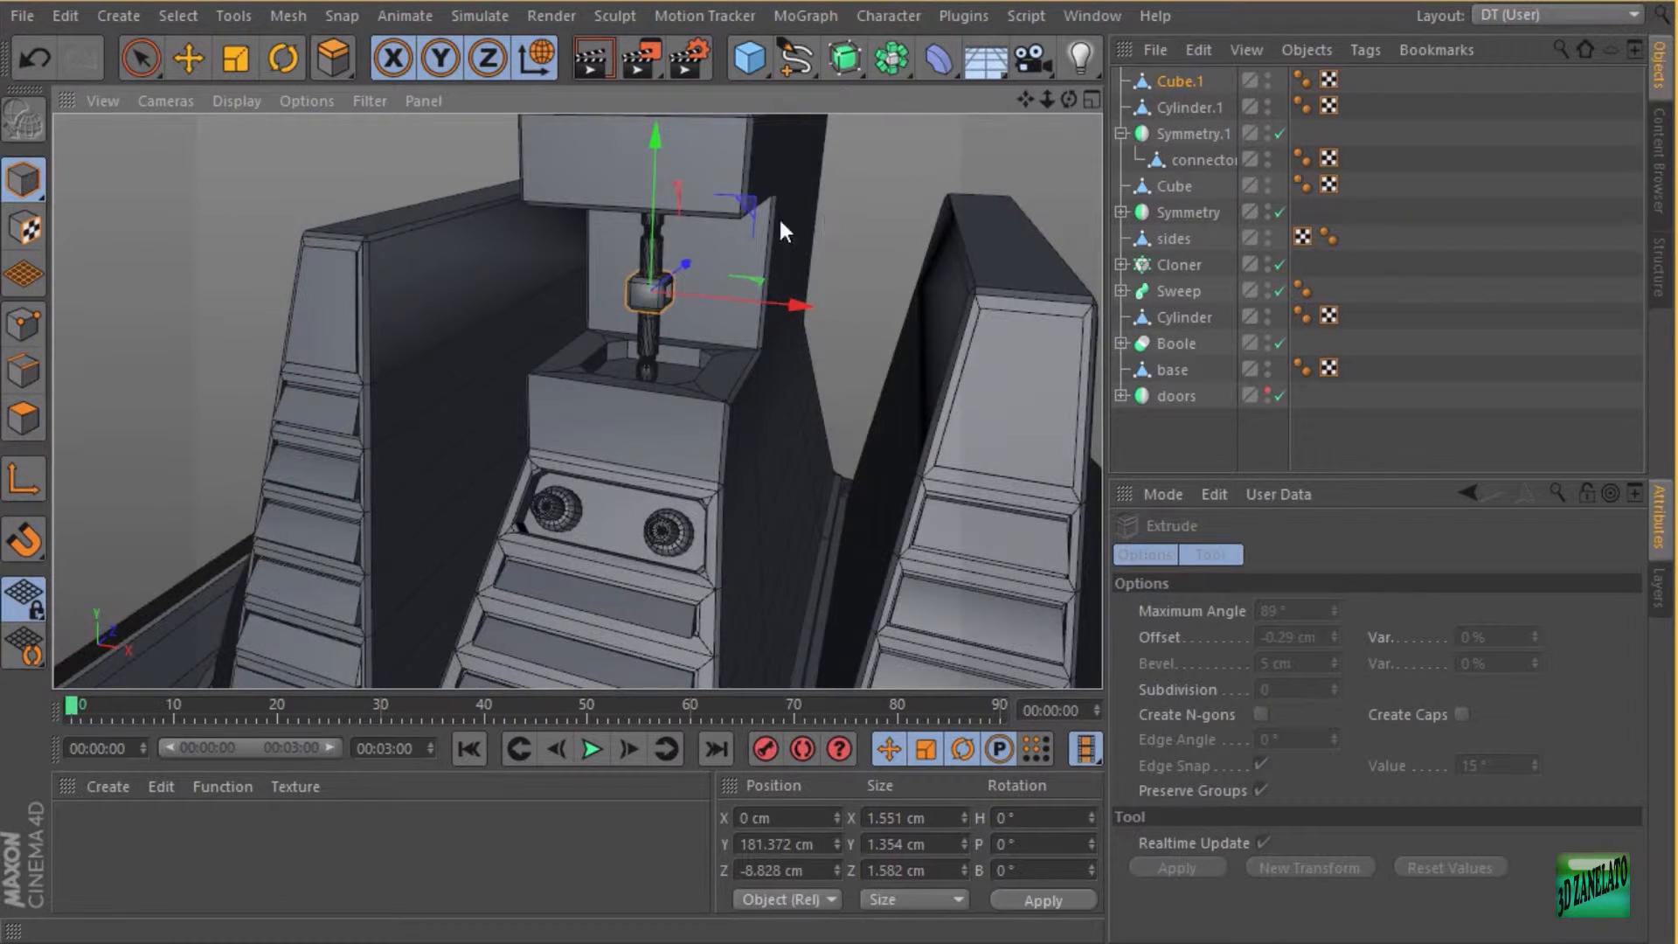
pyautogui.moveTo(782, 229)
pyautogui.keyDown('alt'); pyautogui.mouseDown()
pyautogui.moveTo(850, 232)
pyautogui.moveTo(774, 205)
pyautogui.mouseUp(); pyautogui.keyUp('alt')
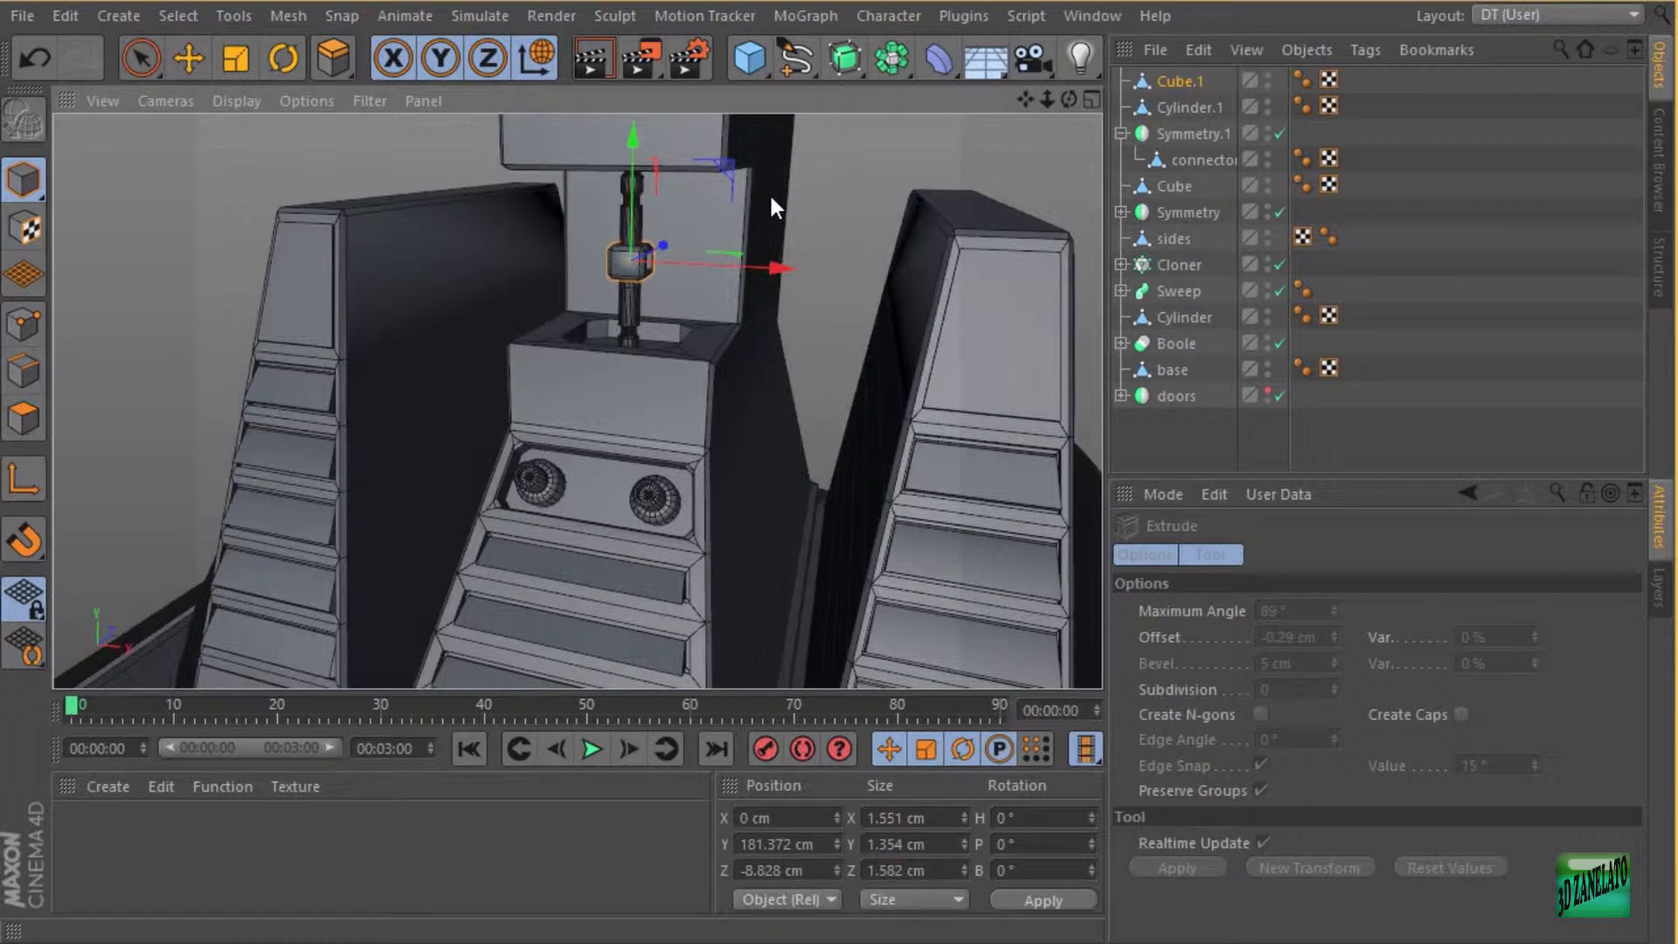
pyautogui.keyDown('alt'); pyautogui.moveTo(737, 213); pyautogui.dragTo(709, 181); pyautogui.keyUp('alt')
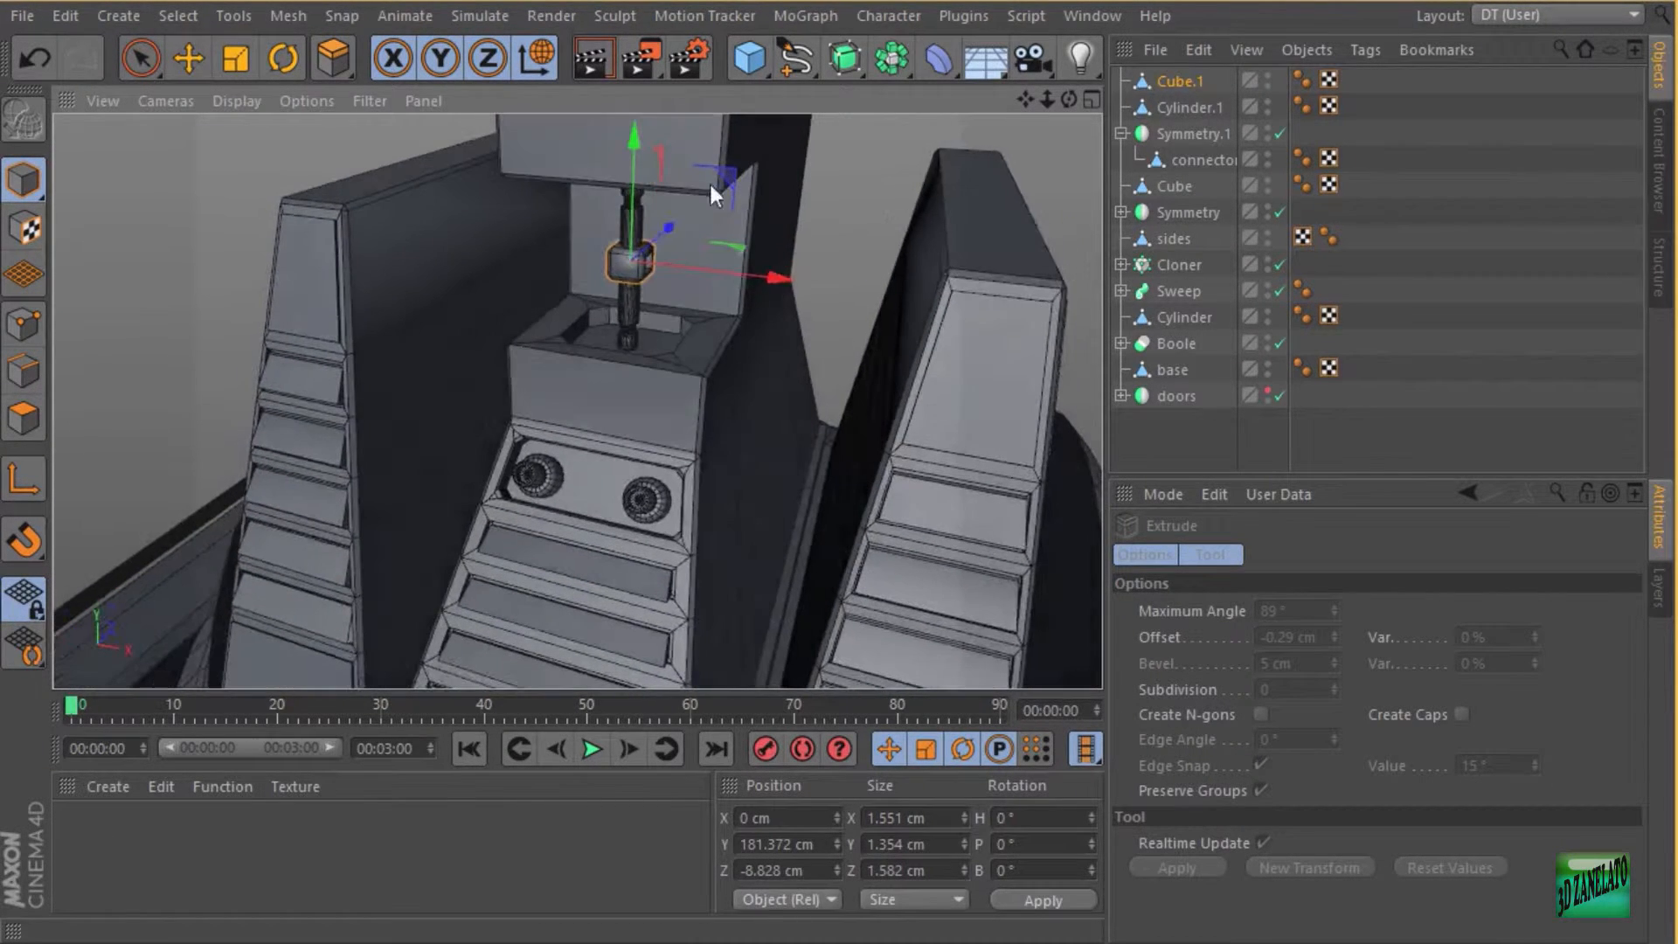
pyautogui.keyDown('alt'); pyautogui.moveTo(861, 189); pyautogui.dragTo(682, 184); pyautogui.keyUp('alt')
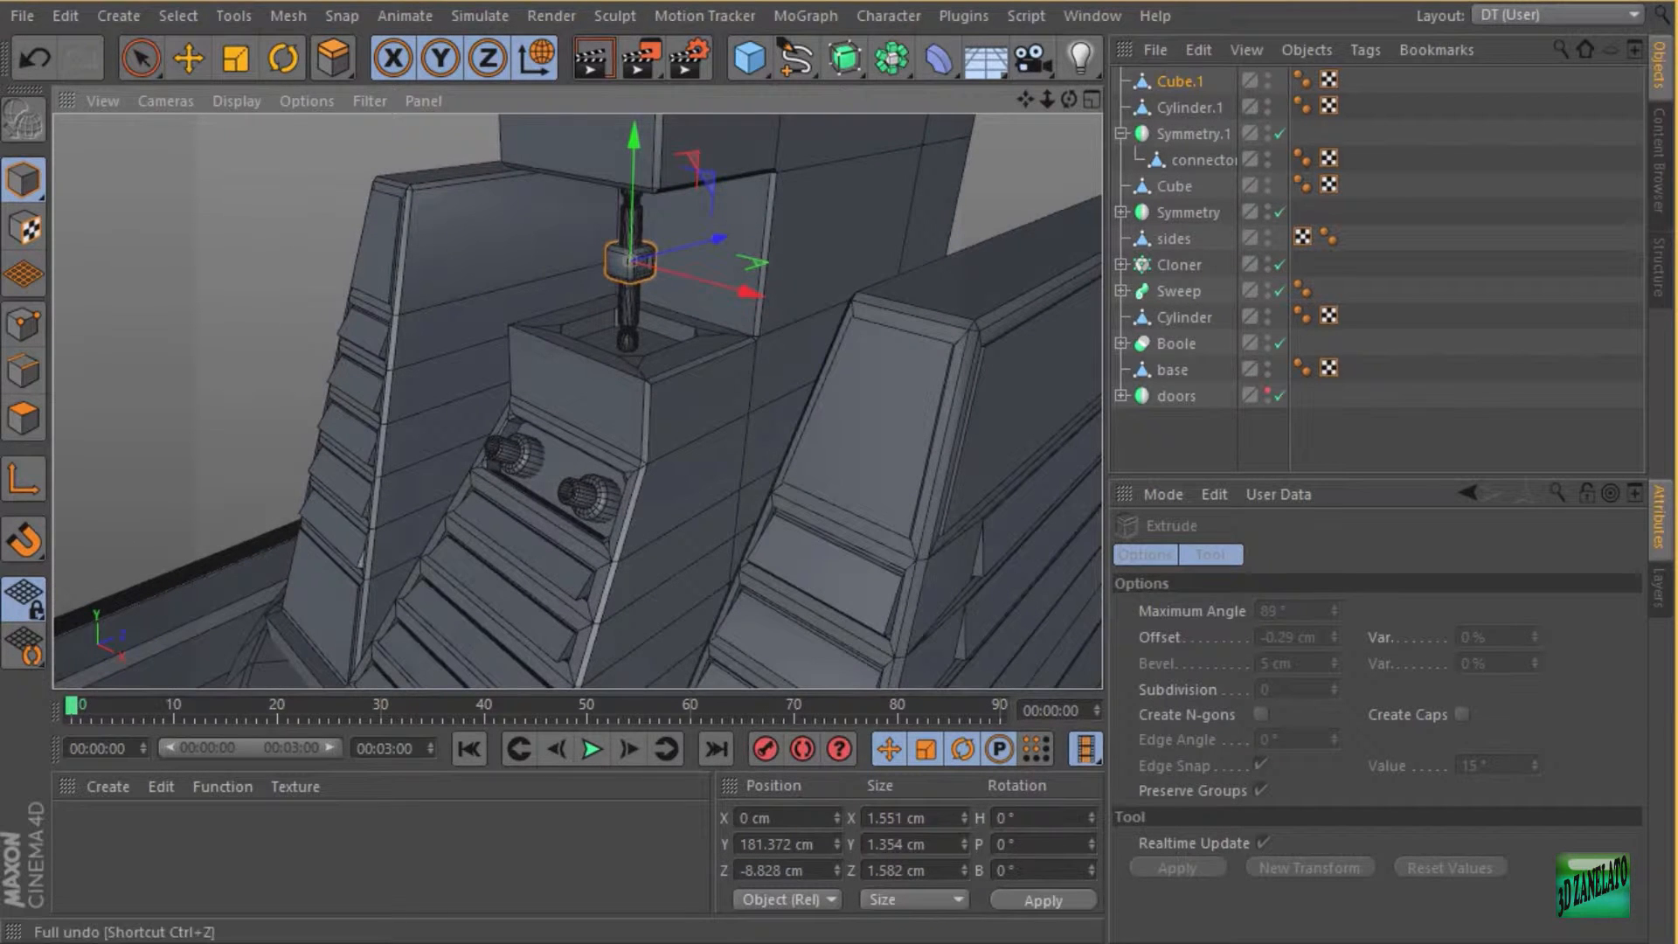
pyautogui.click(190, 57)
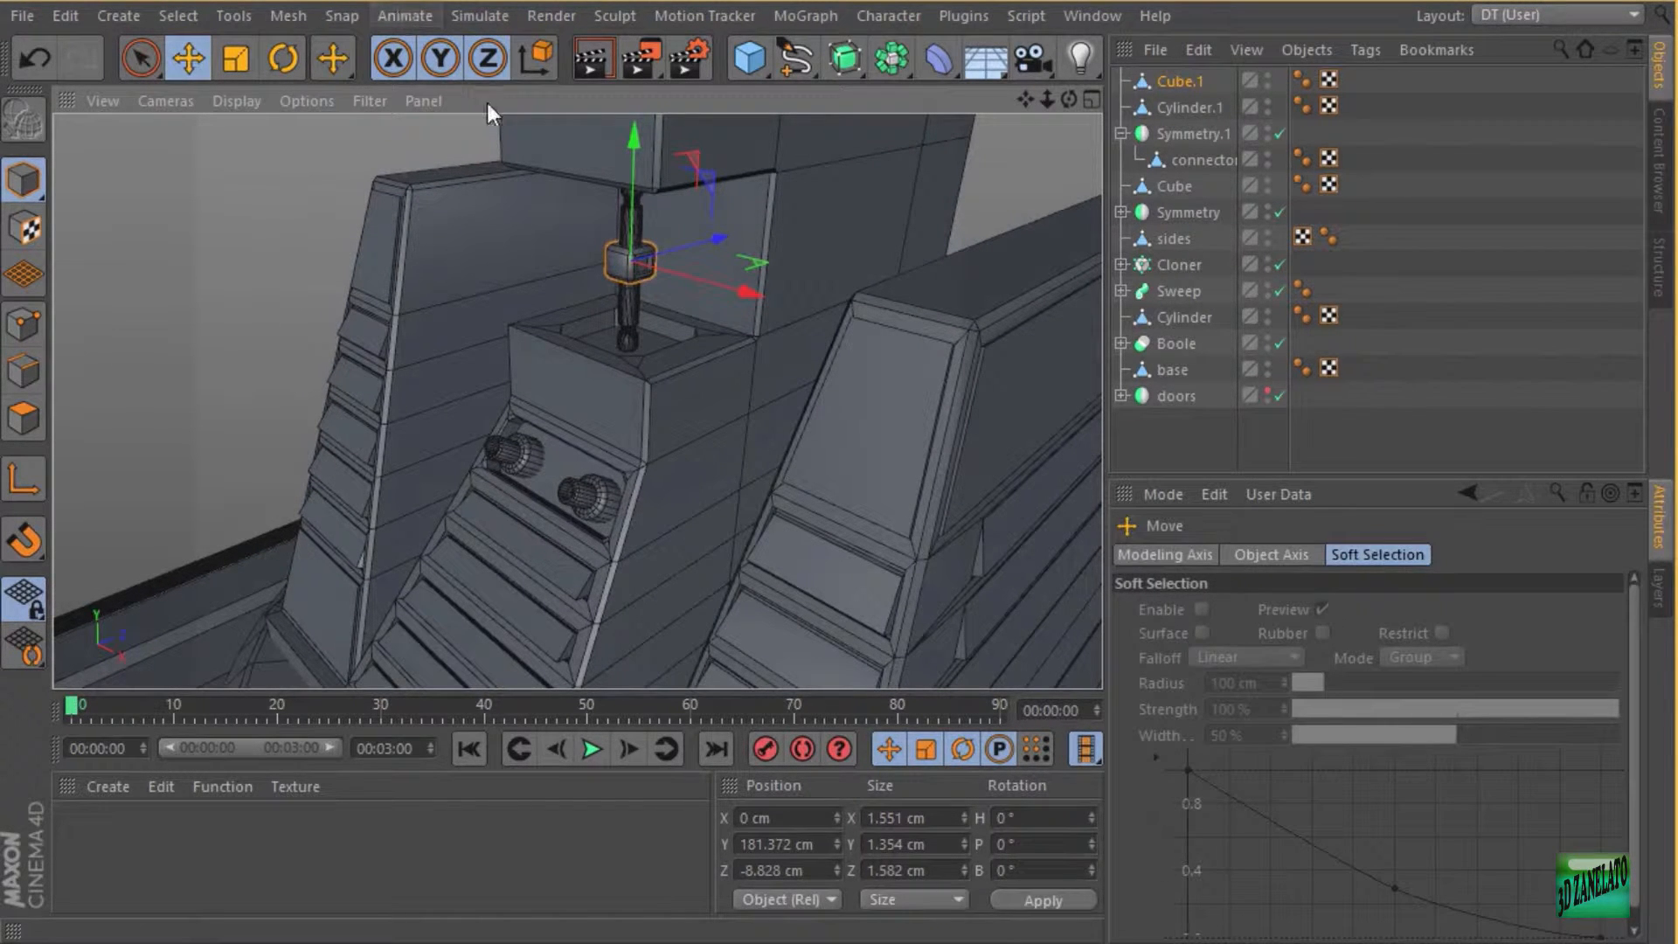
pyautogui.keyDown('alt'); pyautogui.moveTo(655, 345); pyautogui.dragTo(873, 190); pyautogui.keyUp('alt')
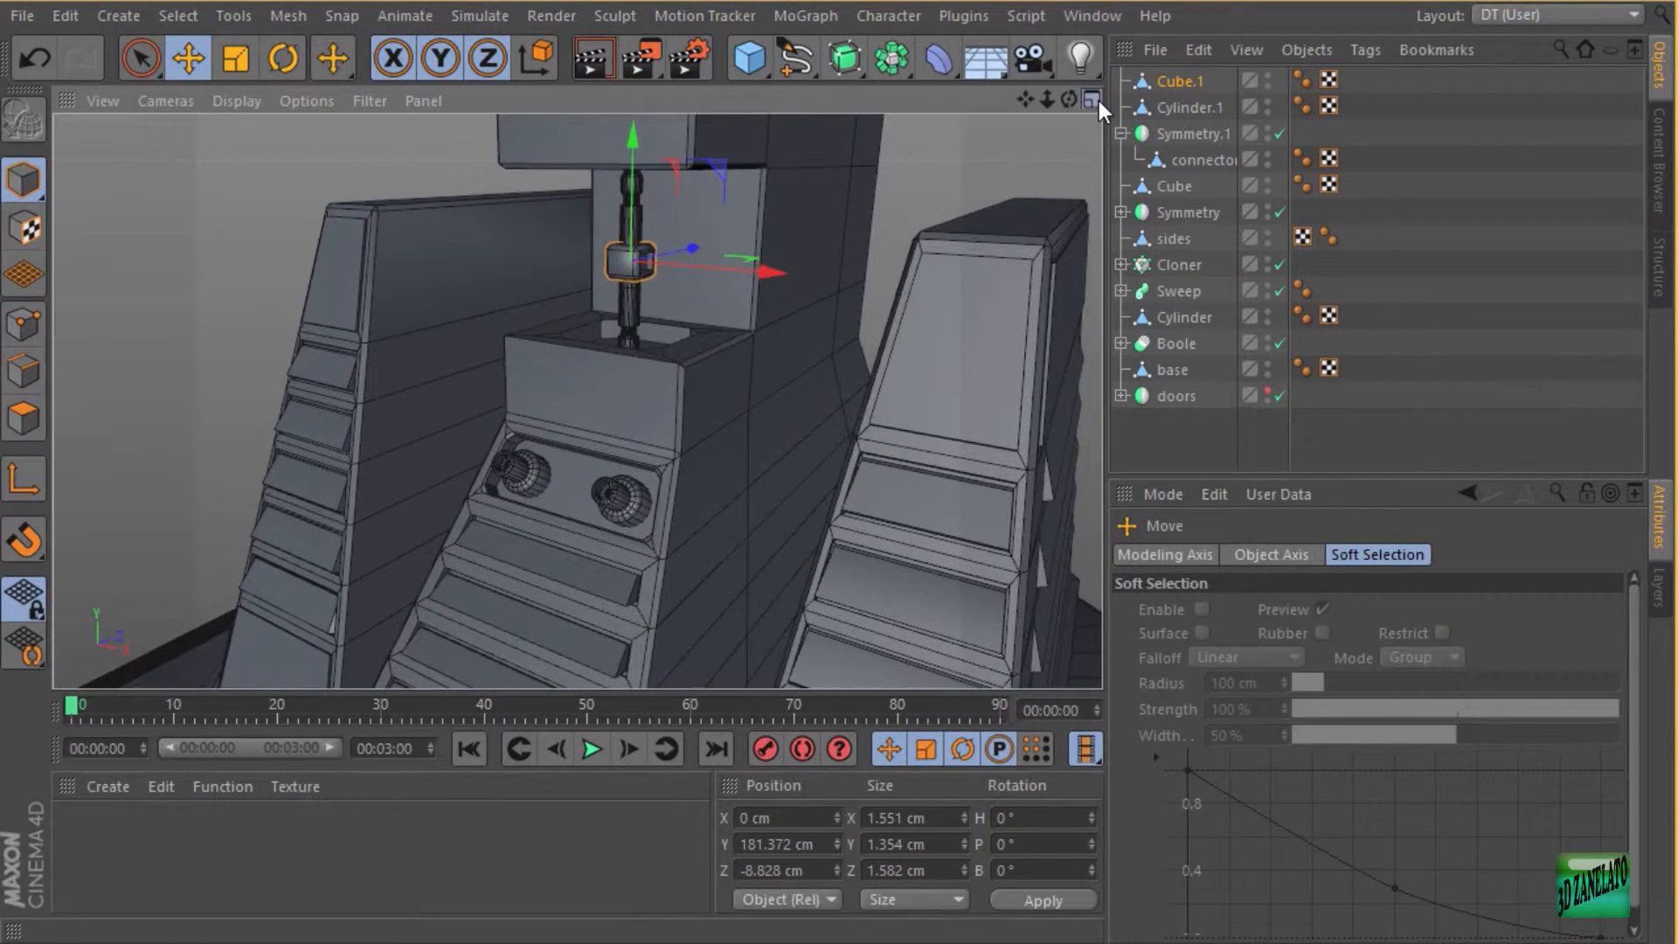
# Draw a five-point linear spline in the side view, starting at the connector and arching outward up to the rod's upper end.
pyautogui.click(1093, 100)
pyautogui.keyDown('alt'); pyautogui.moveTo(883, 559); pyautogui.dragTo(875, 560, button='right'); pyautogui.keyUp('alt')
pyautogui.keyDown('alt'); pyautogui.moveTo(981, 519); pyautogui.dragTo(907, 605, button='middle'); pyautogui.keyUp('alt')
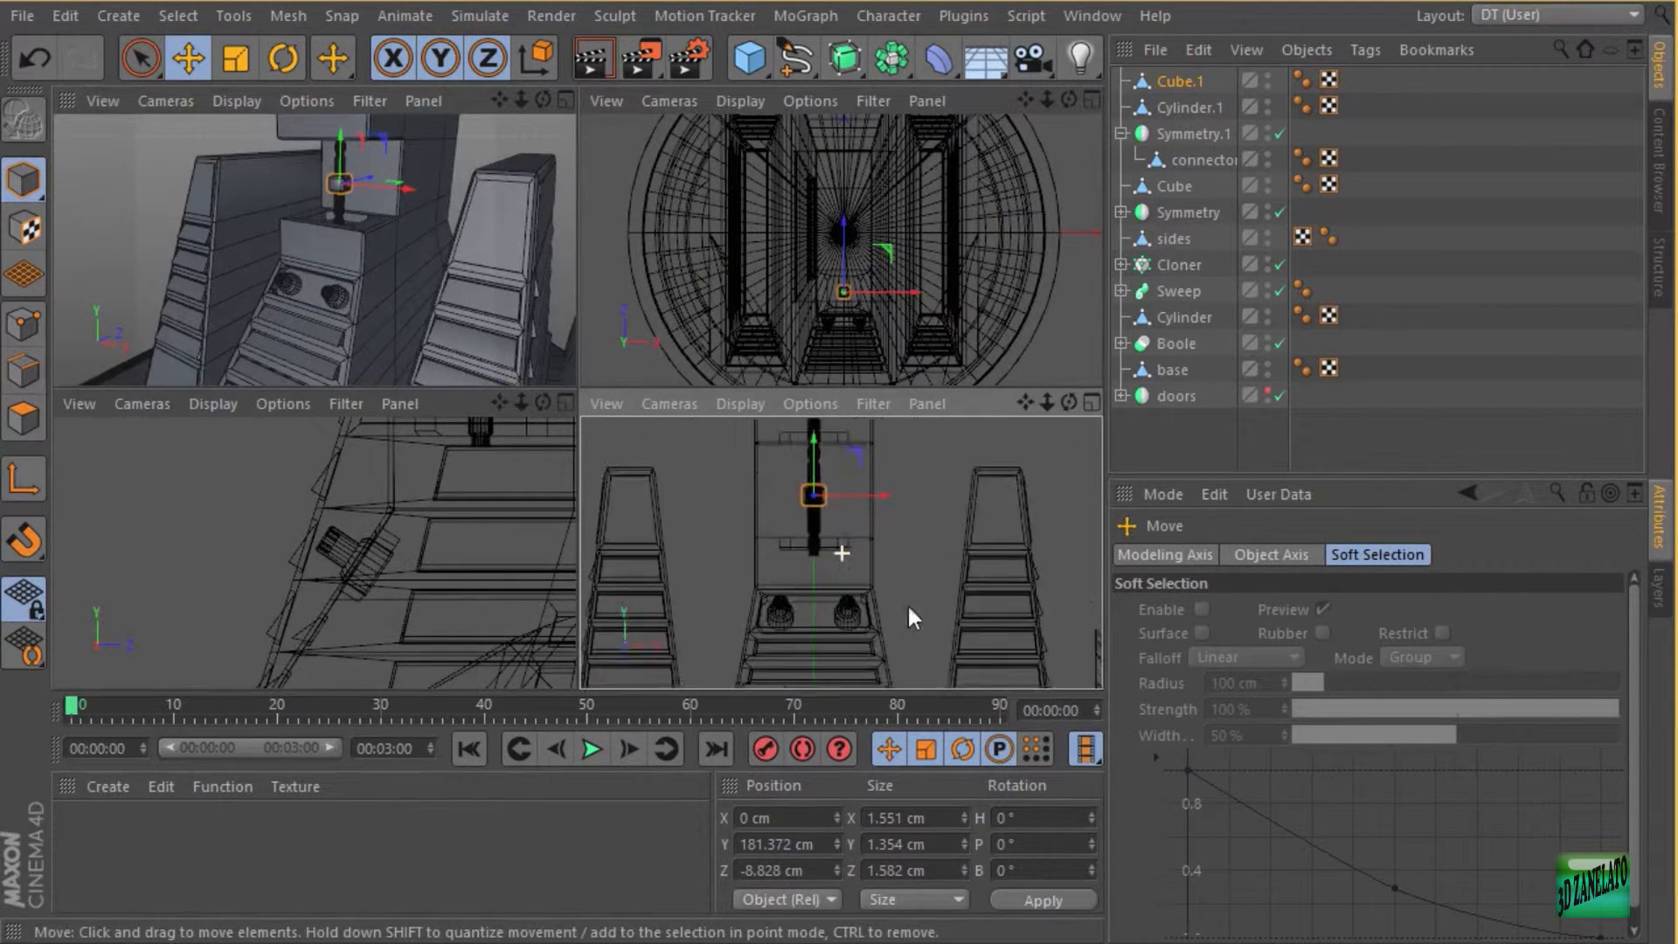
pyautogui.keyDown('alt'); pyautogui.moveTo(944, 528); pyautogui.dragTo(921, 540, button='right'); pyautogui.keyUp('alt')
pyautogui.keyDown('alt'); pyautogui.moveTo(463, 517); pyautogui.dragTo(410, 486, button='middle'); pyautogui.keyUp('alt')
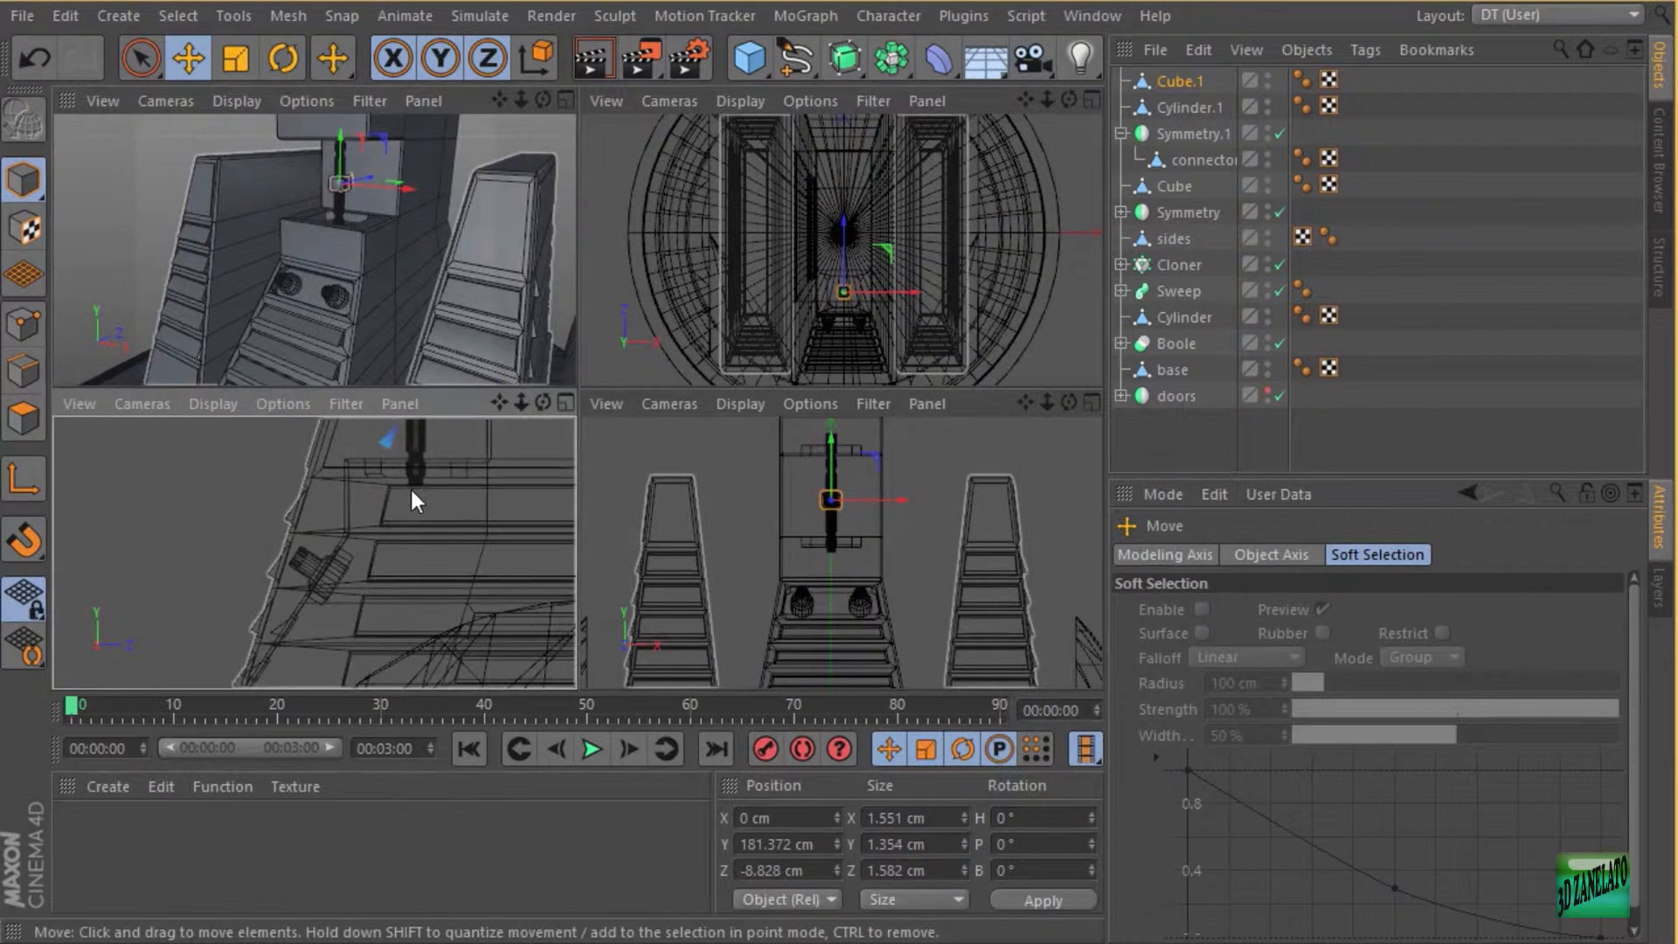
pyautogui.click(808, 59)
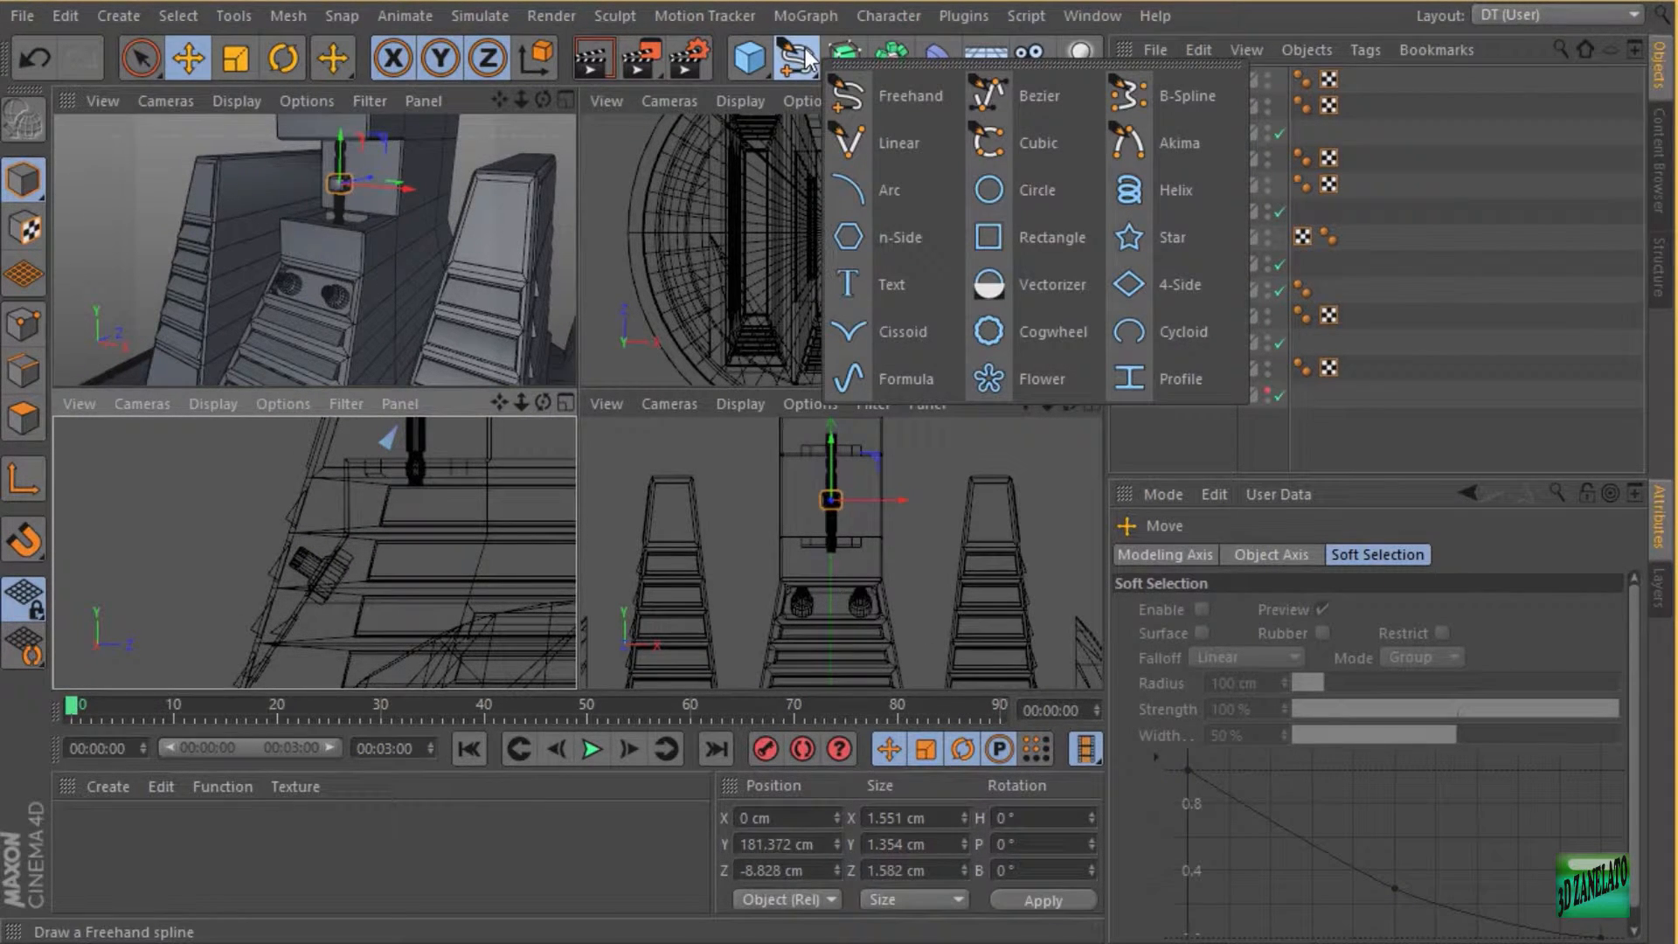
pyautogui.click(919, 138)
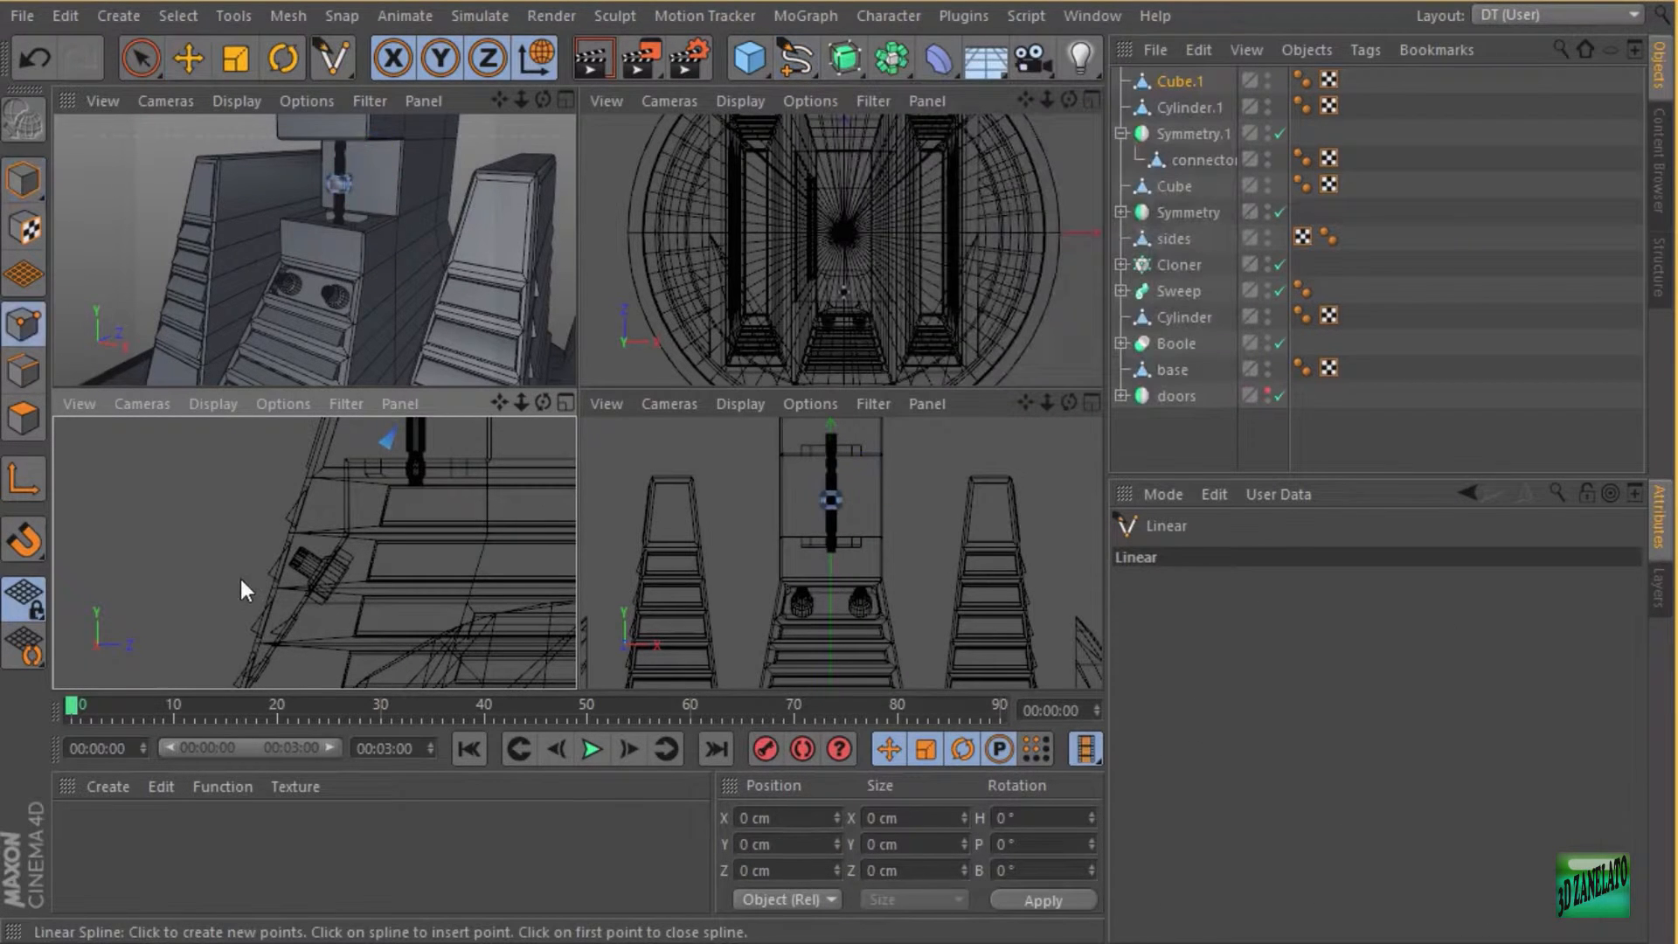
pyautogui.click(313, 565)
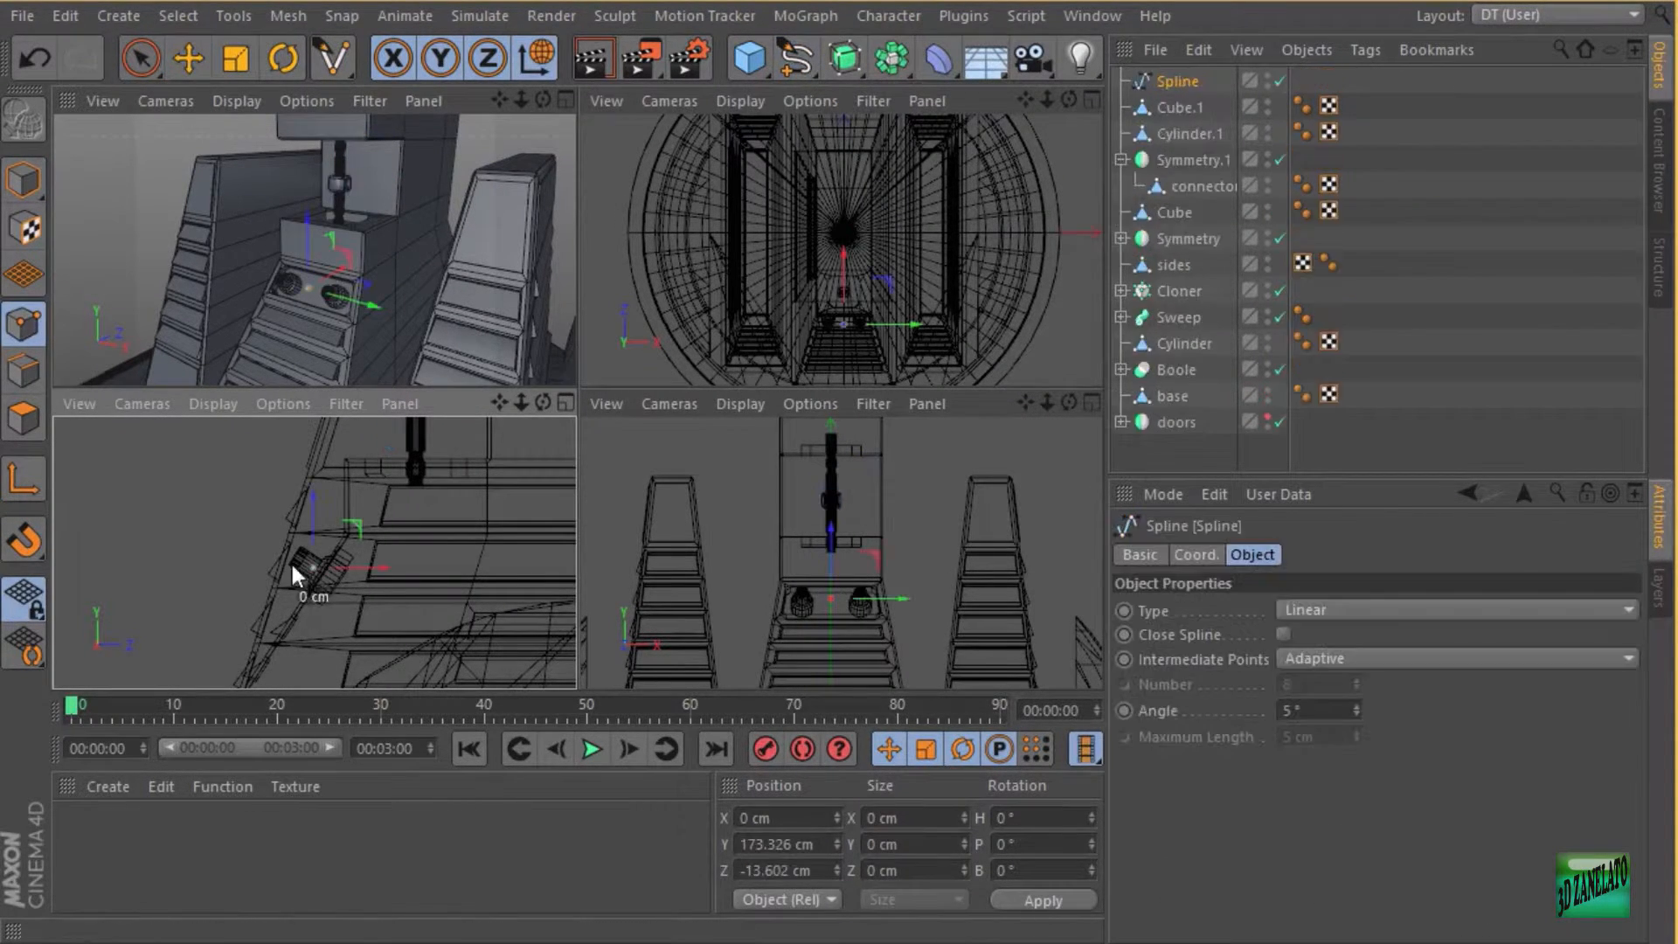
pyautogui.click(253, 532)
pyautogui.keyDown('alt'); pyautogui.moveTo(254, 533); pyautogui.dragTo(292, 573, button='middle'); pyautogui.keyUp('alt')
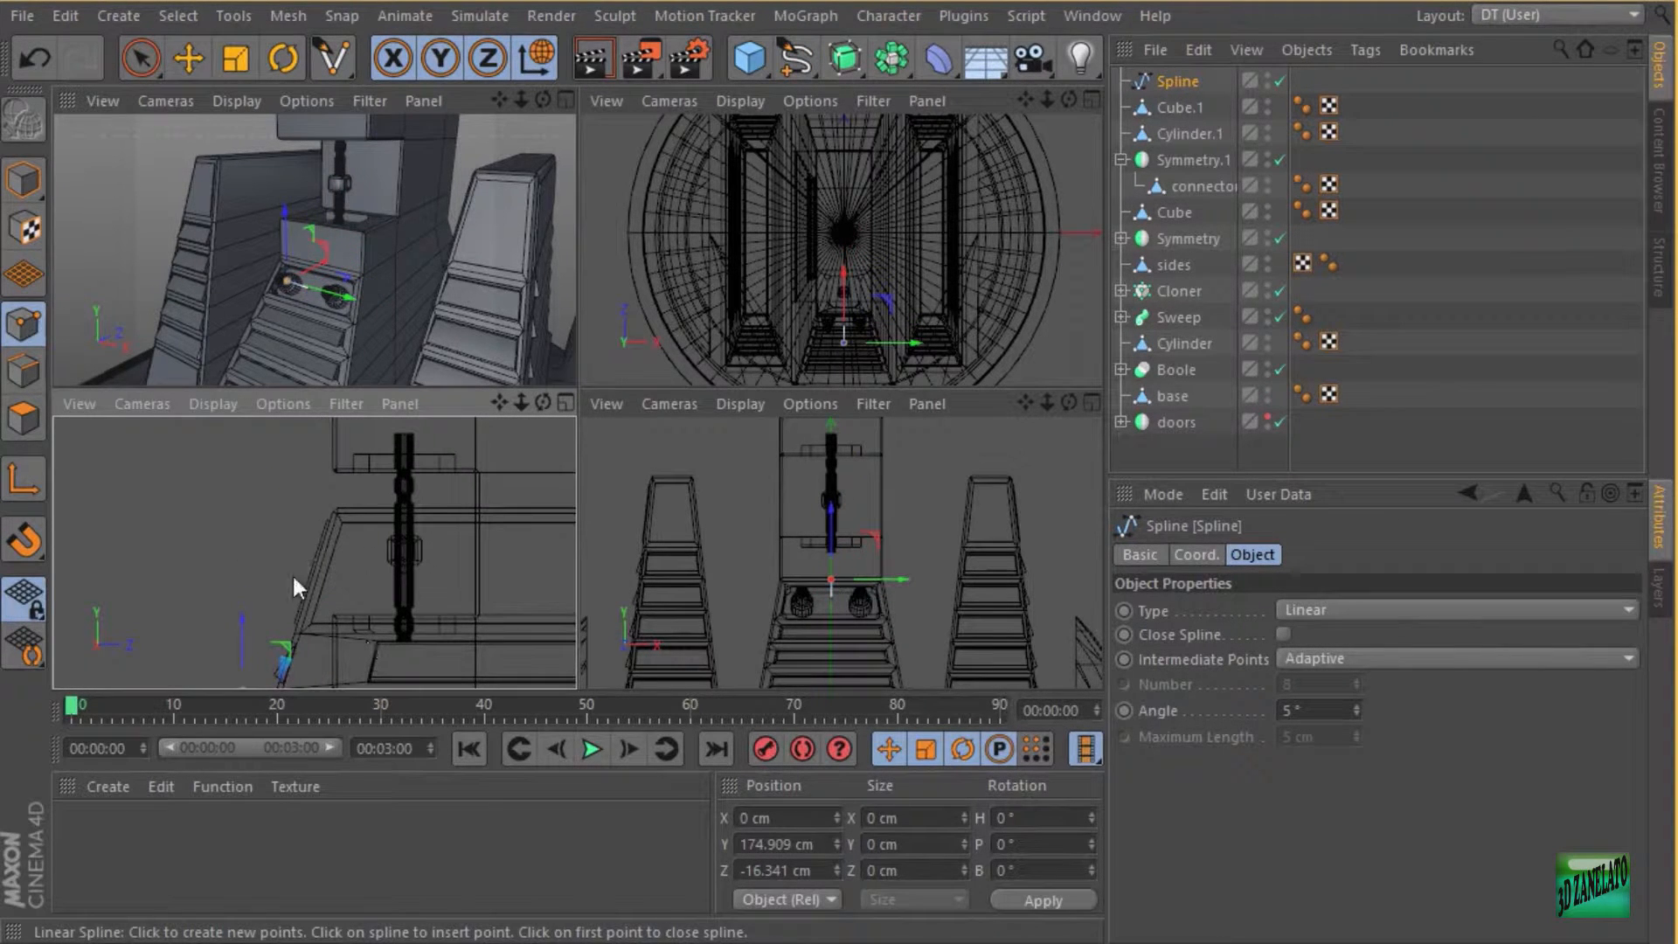
pyautogui.click(255, 580)
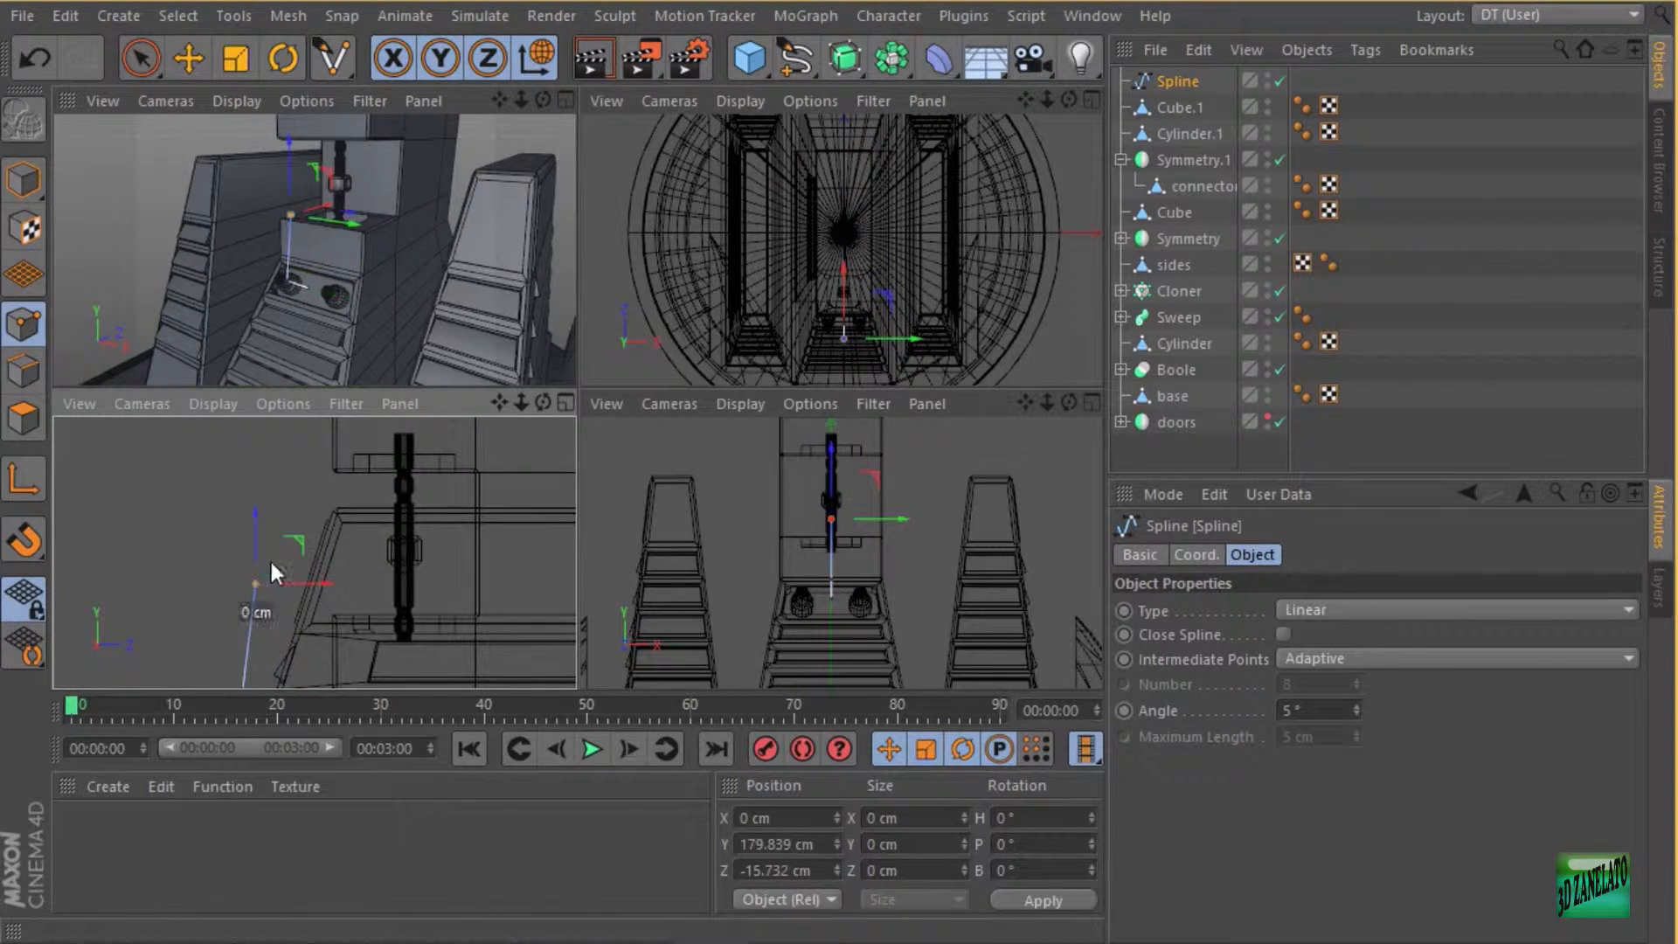
pyautogui.click(290, 505)
pyautogui.click(365, 484)
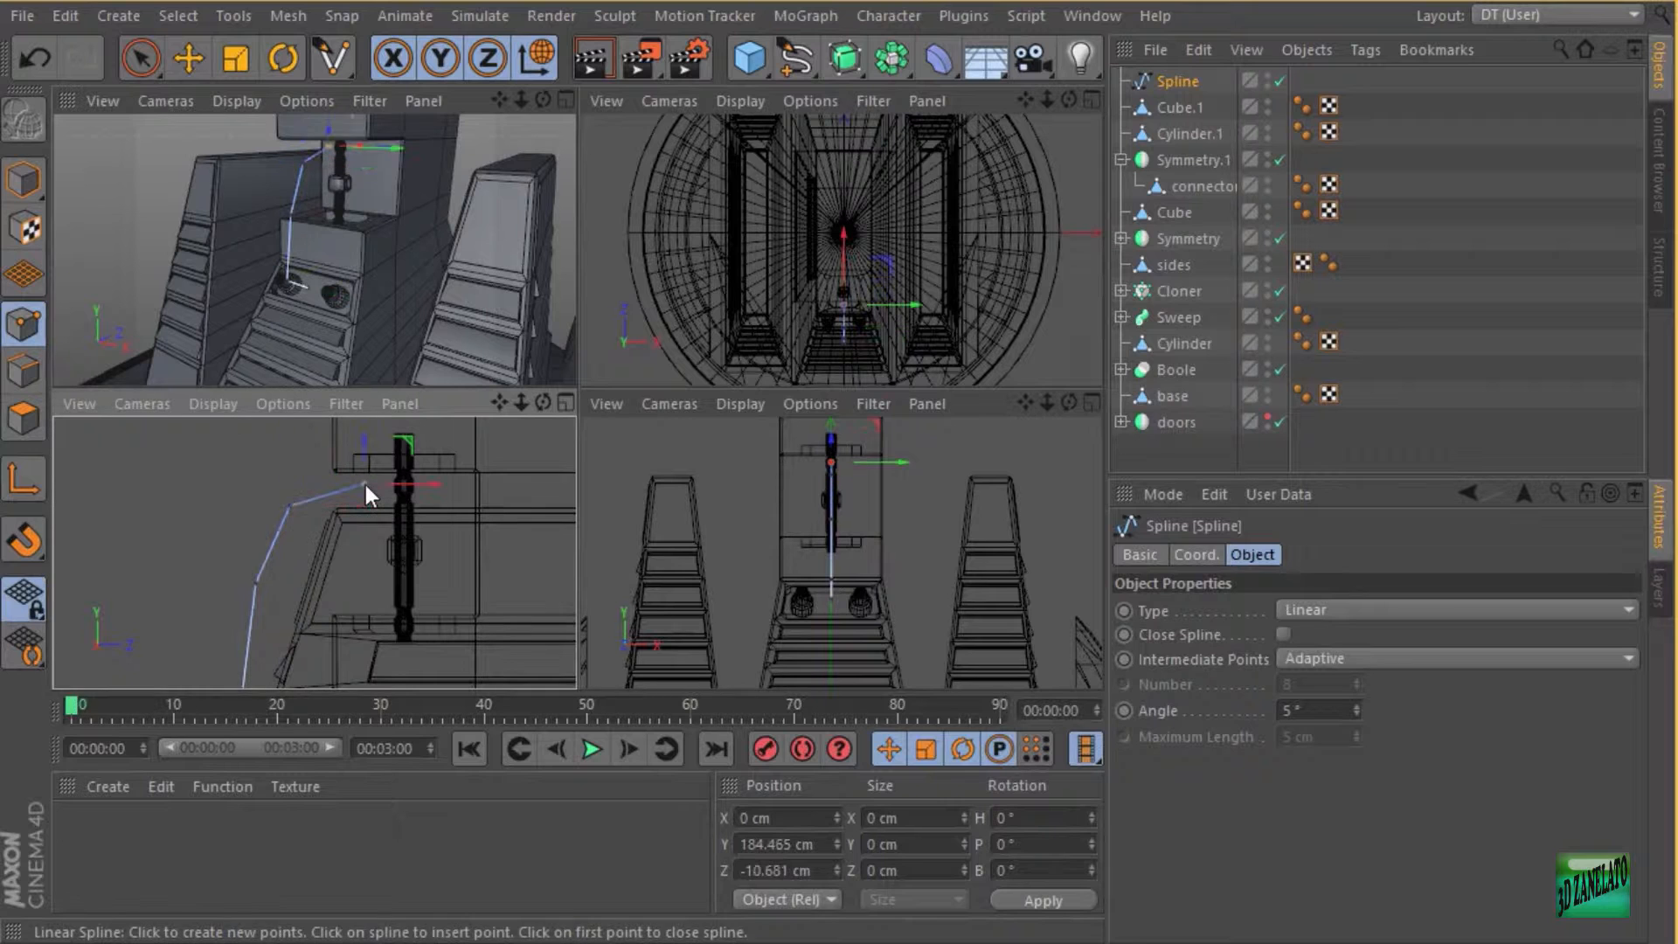
# Add a sideways end point to the spline in the top view at about X -2.18 cm, Z -10.51 cm.
pyautogui.scroll(6, 881, 310)
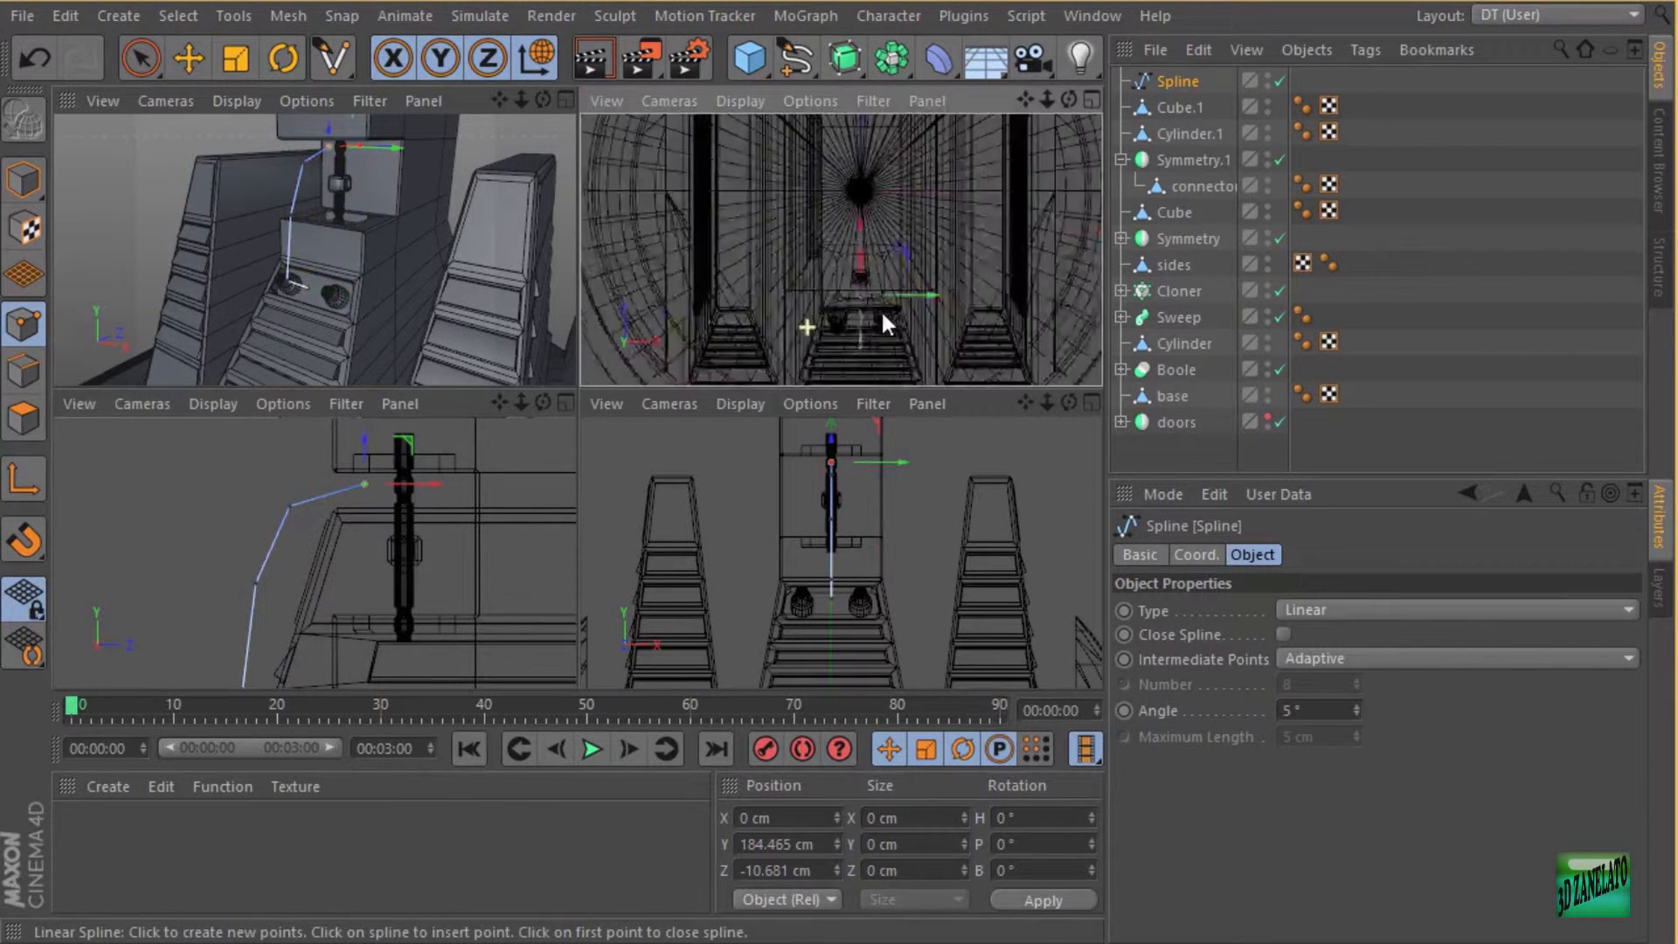
pyautogui.scroll(2, 1003, 271)
pyautogui.scroll(3, 980, 297)
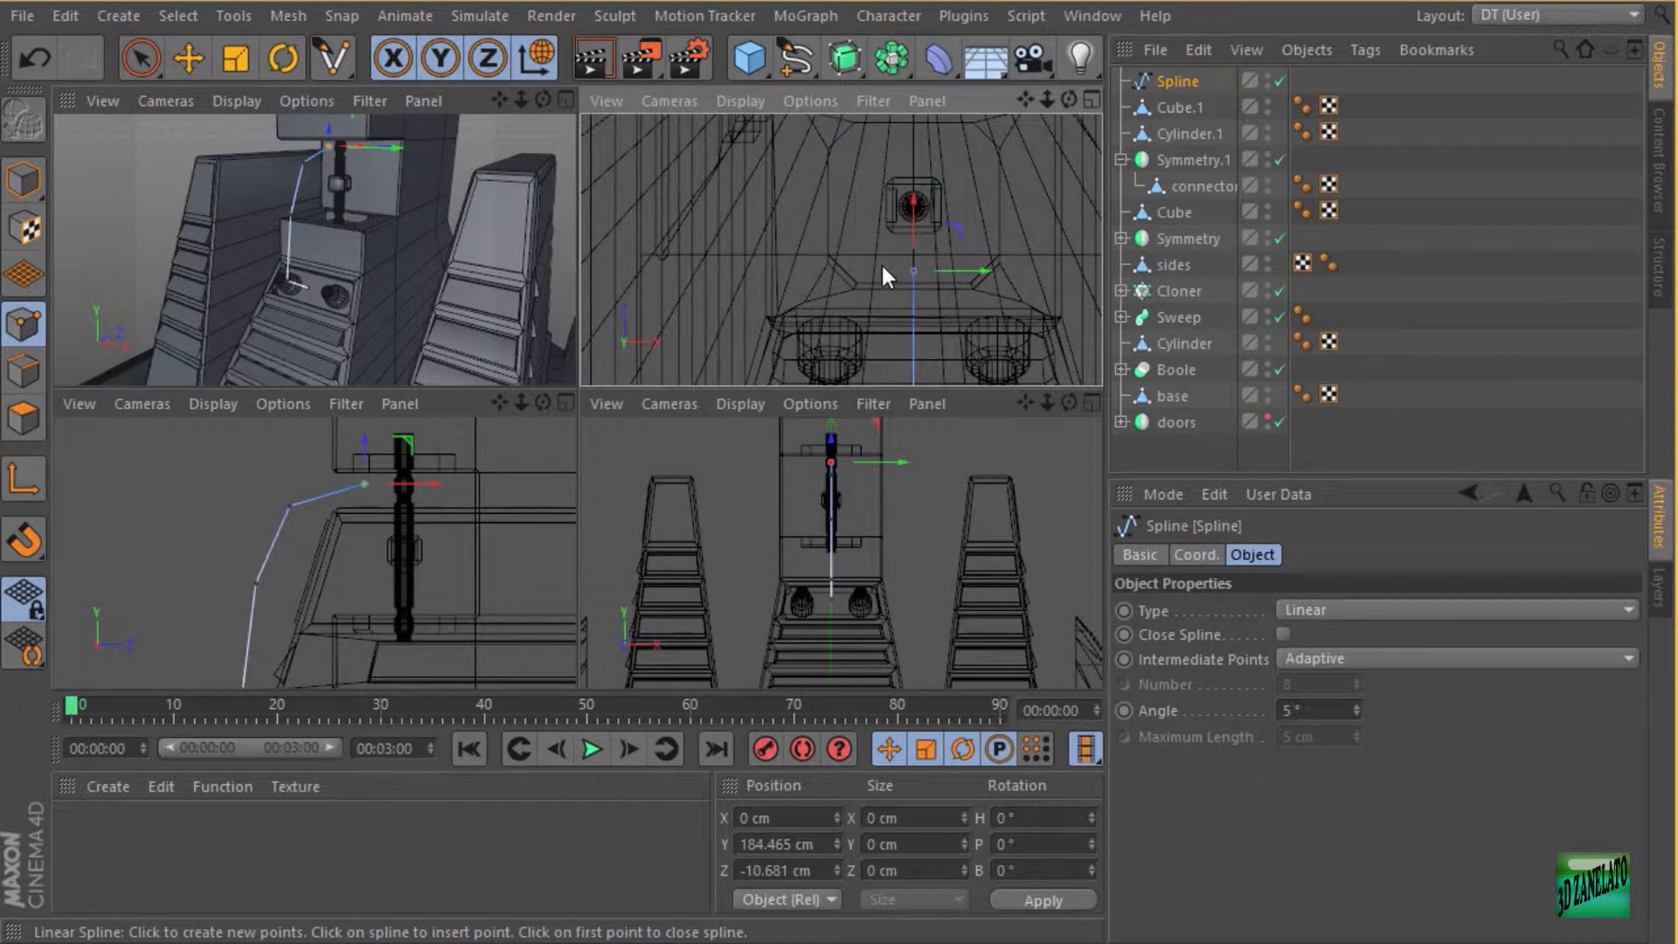
pyautogui.moveTo(882, 271); pyautogui.dragTo(836, 267)
# Return to the full perspective view in Model mode with the Move tool and select the new spline object.
pyautogui.click(566, 100)
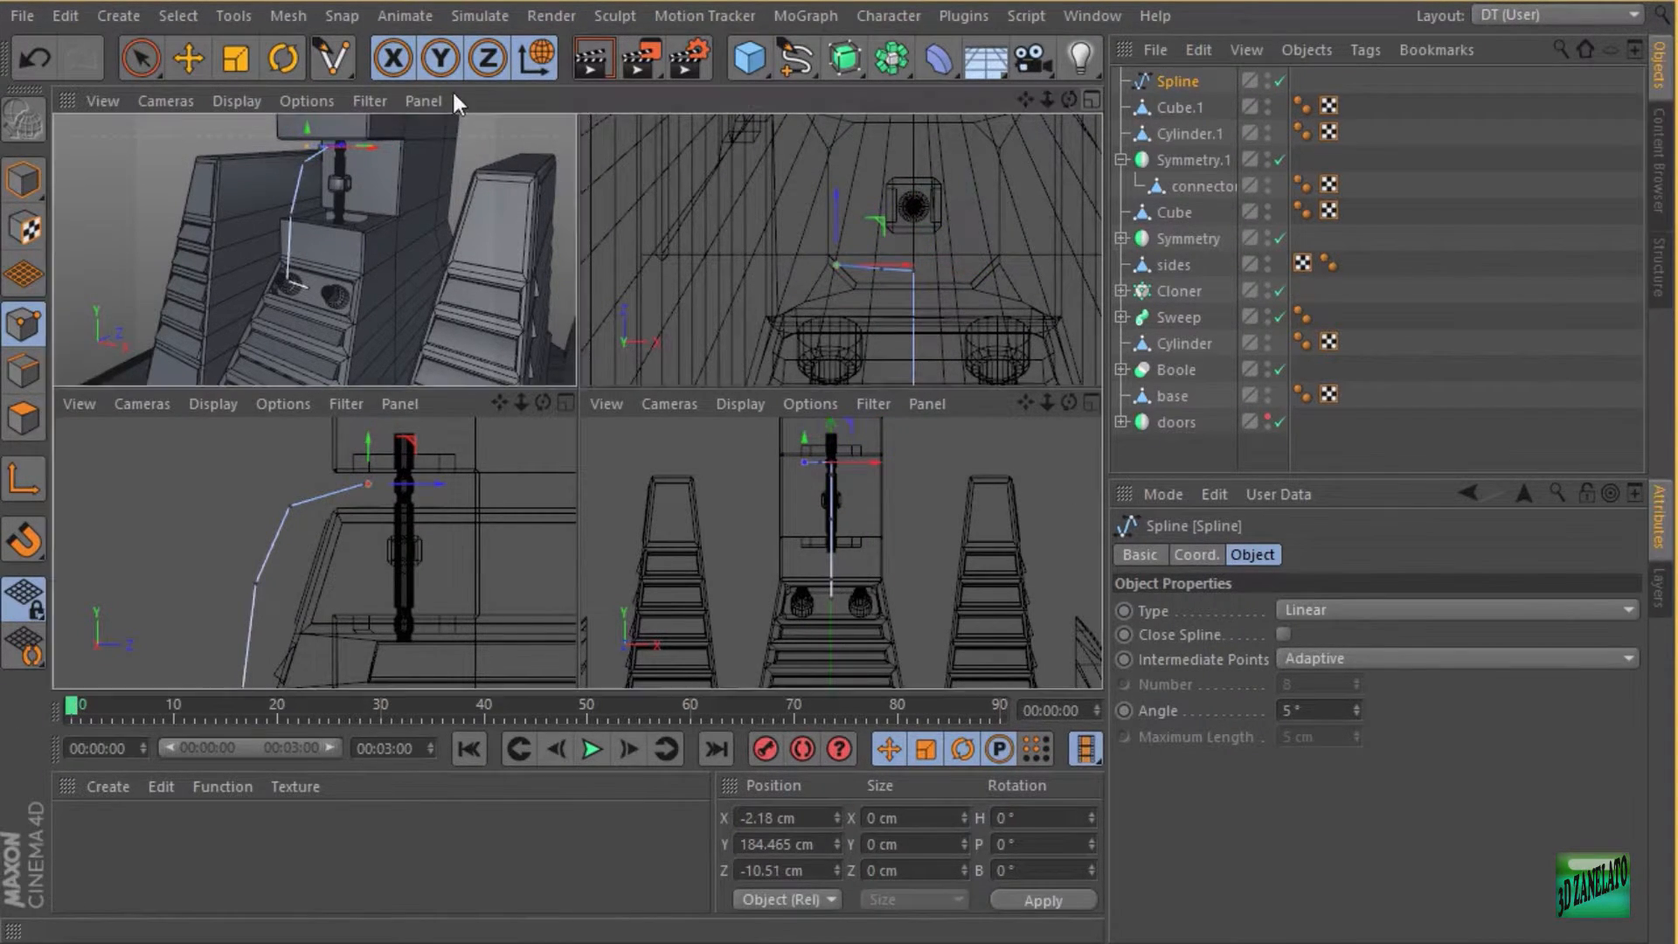
pyautogui.click(189, 59)
pyautogui.click(26, 181)
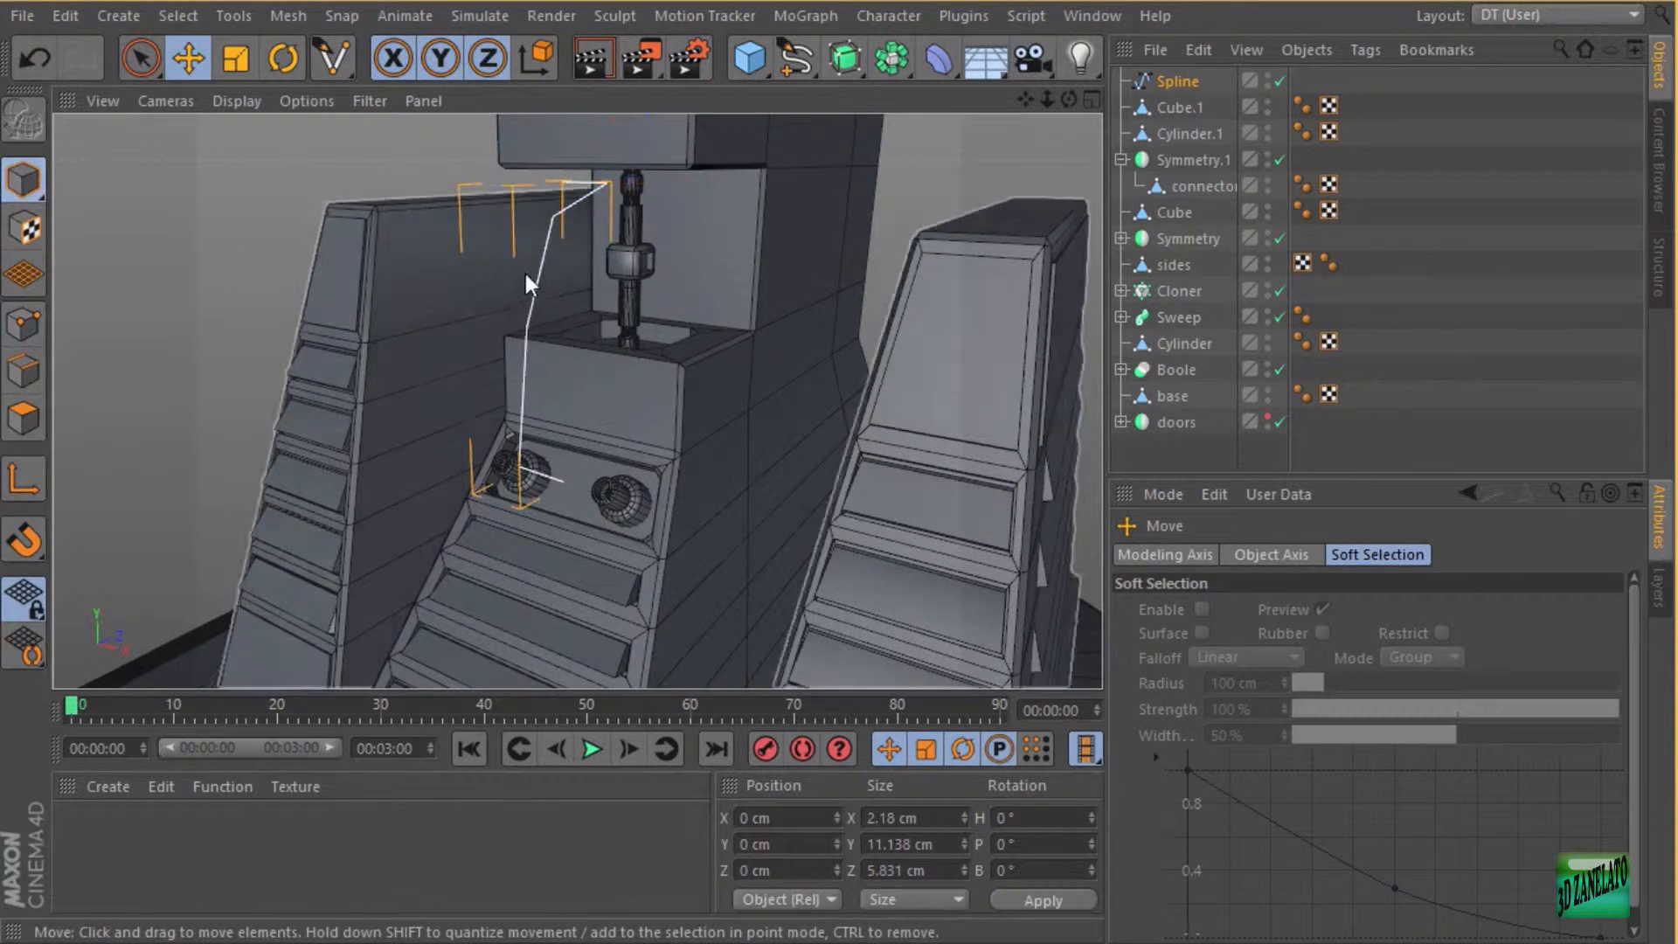
pyautogui.scroll(-3, 522, 269)
pyautogui.scroll(-2, 542, 297)
pyautogui.click(1174, 78)
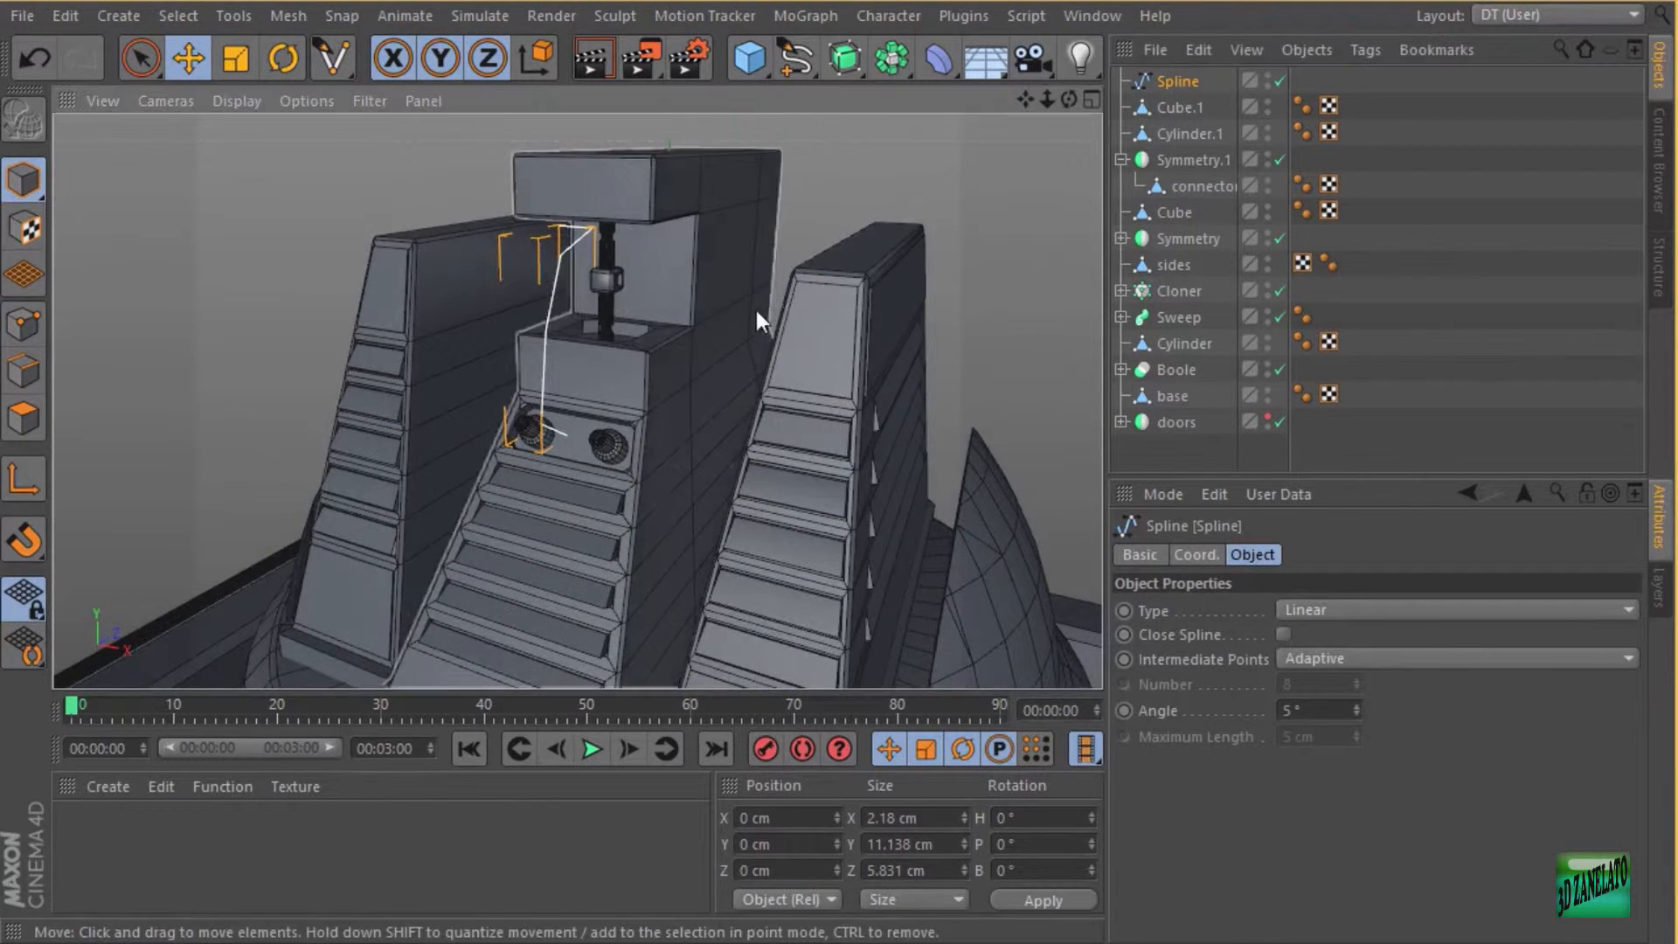
# Center the spline's axis on all of its points with the Axis Center tool.
pyautogui.scroll(-4, 704, 332)
pyautogui.scroll(1, 708, 330)
pyautogui.keyDown('alt'); pyautogui.moveTo(816, 324); pyautogui.dragTo(777, 249, button='middle'); pyautogui.keyUp('alt')
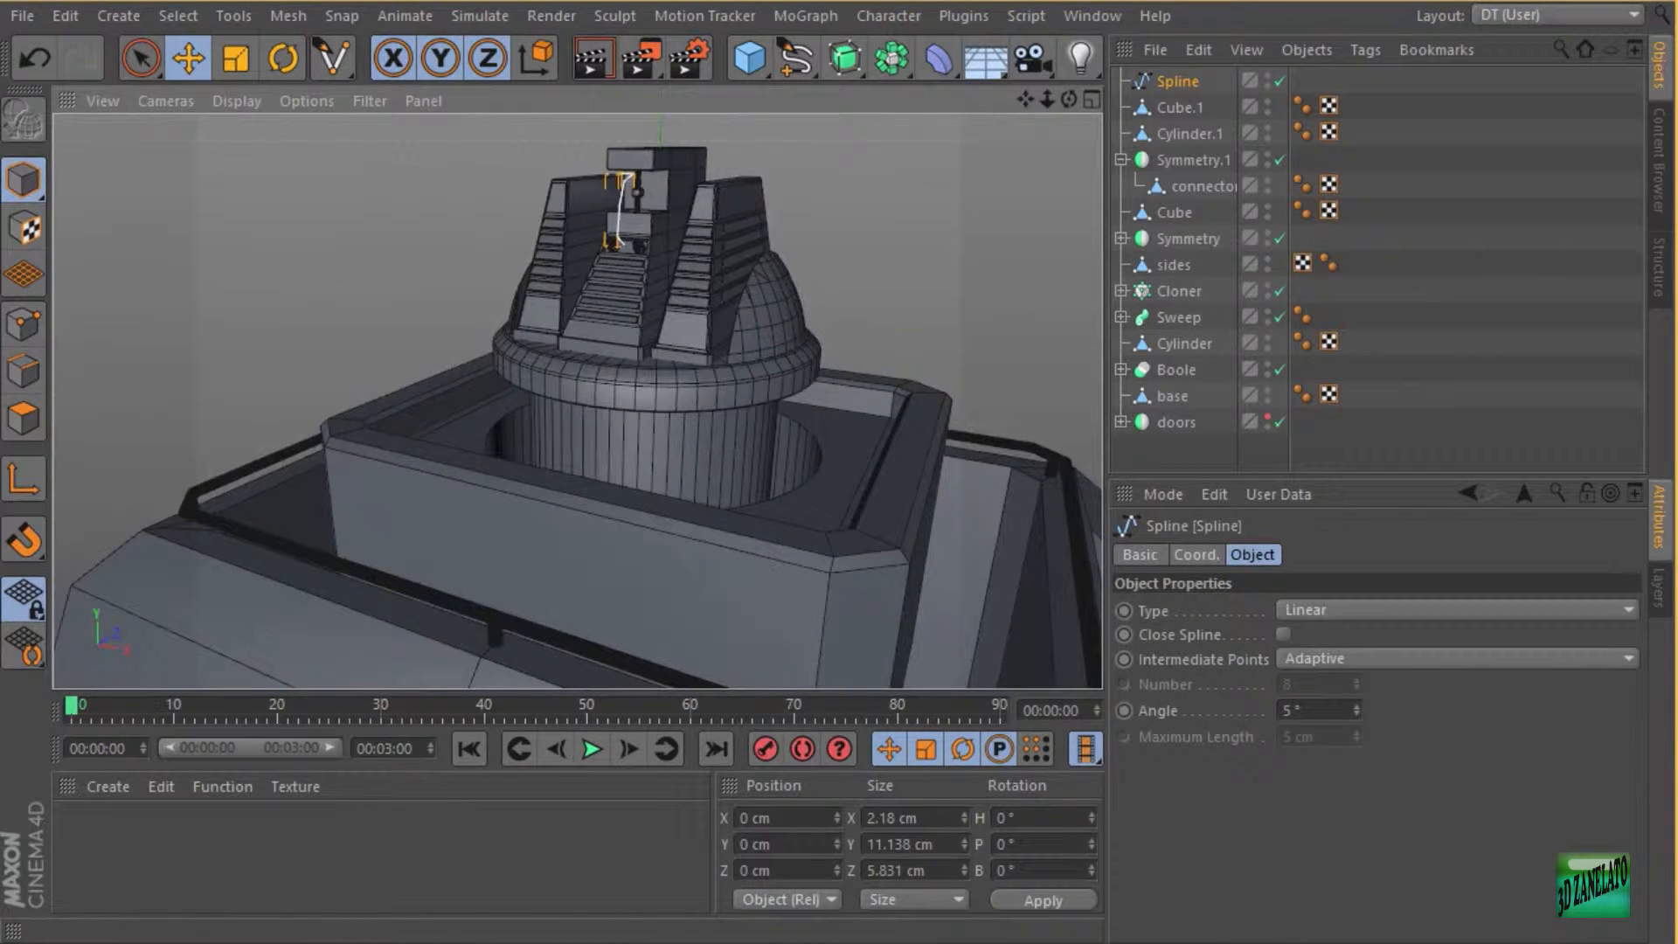
pyautogui.hotkey('ctrl', 'z')
pyautogui.click(297, 15)
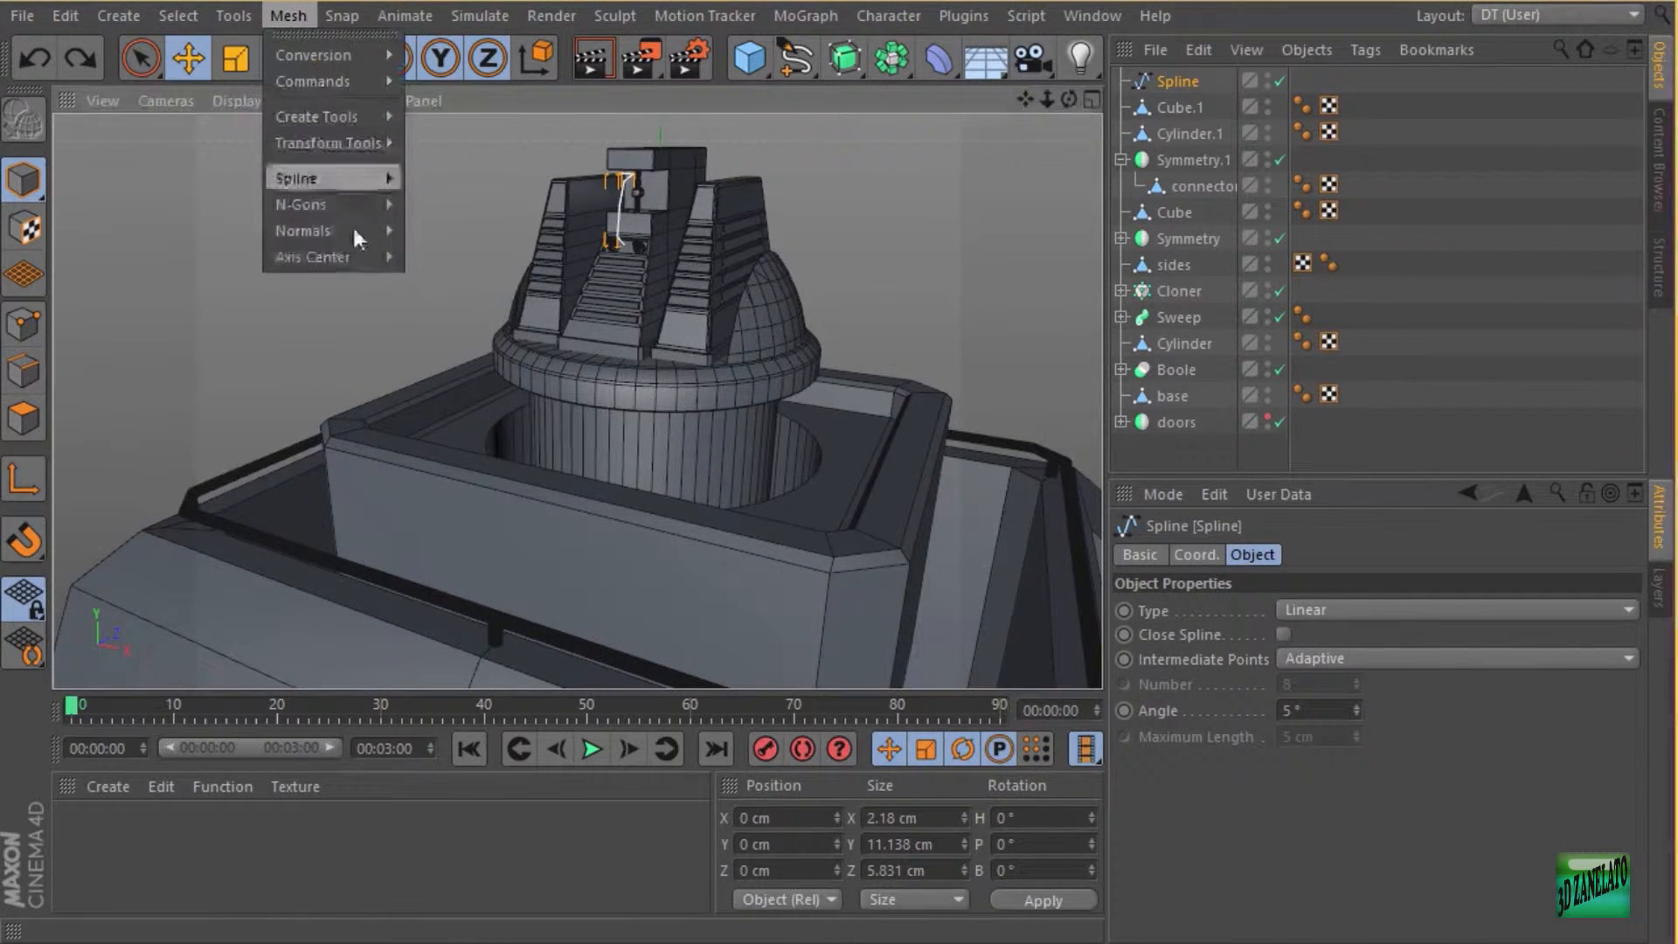
pyautogui.moveTo(358, 255)
pyautogui.click(463, 260)
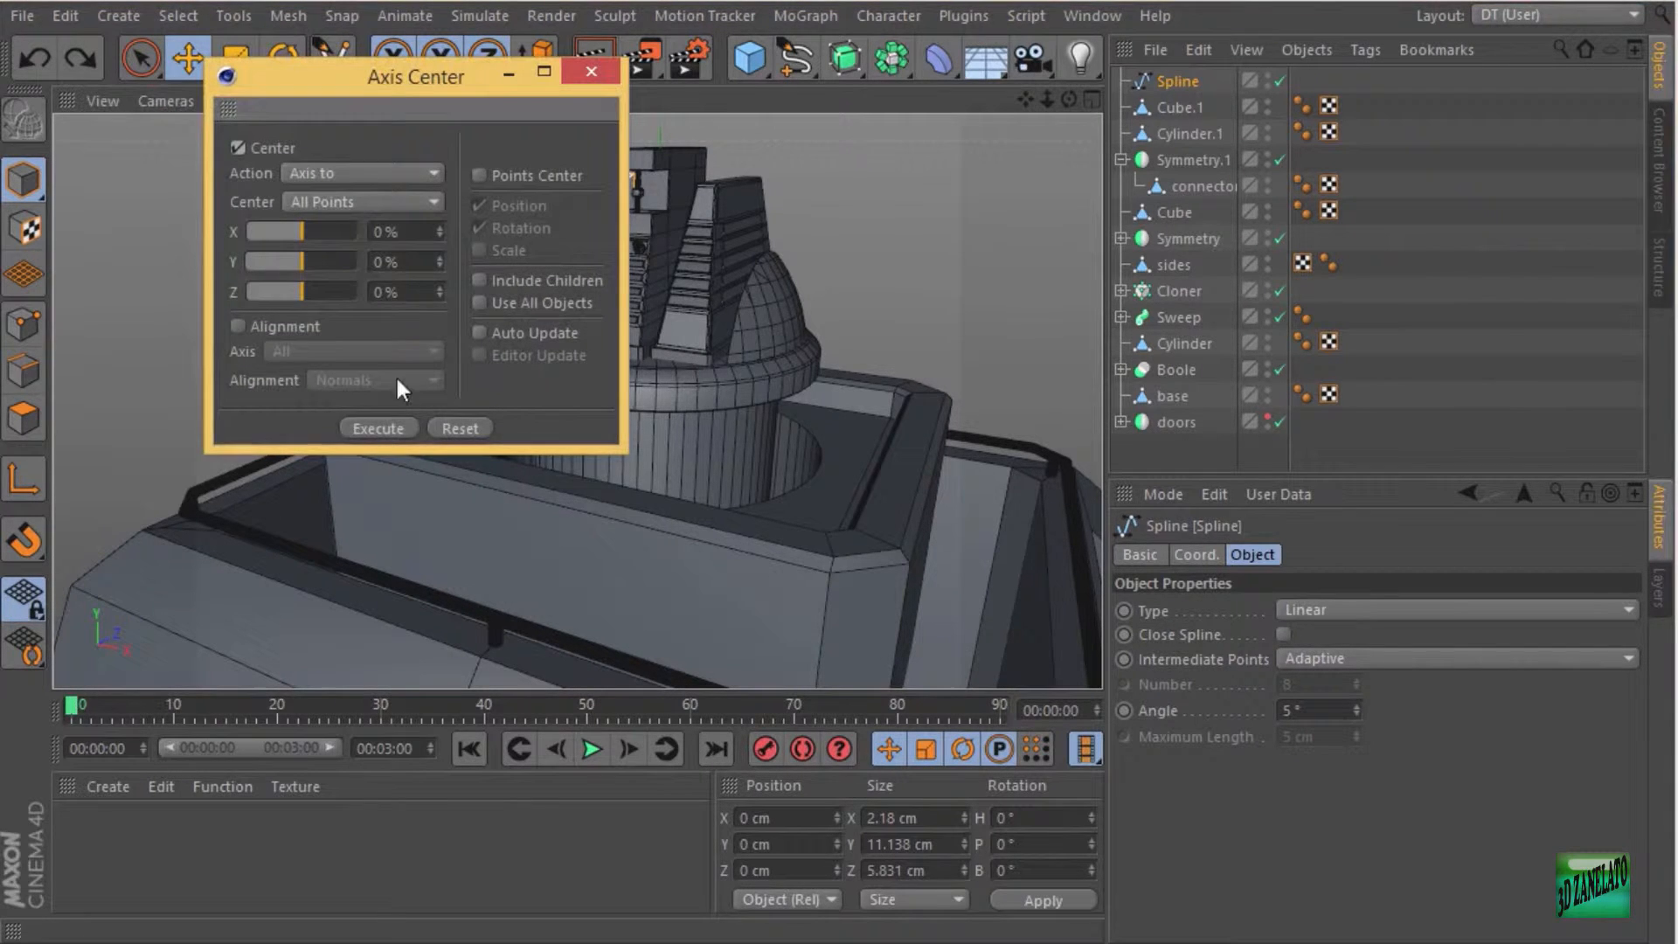
pyautogui.moveTo(475, 80); pyautogui.dragTo(1350, 191)
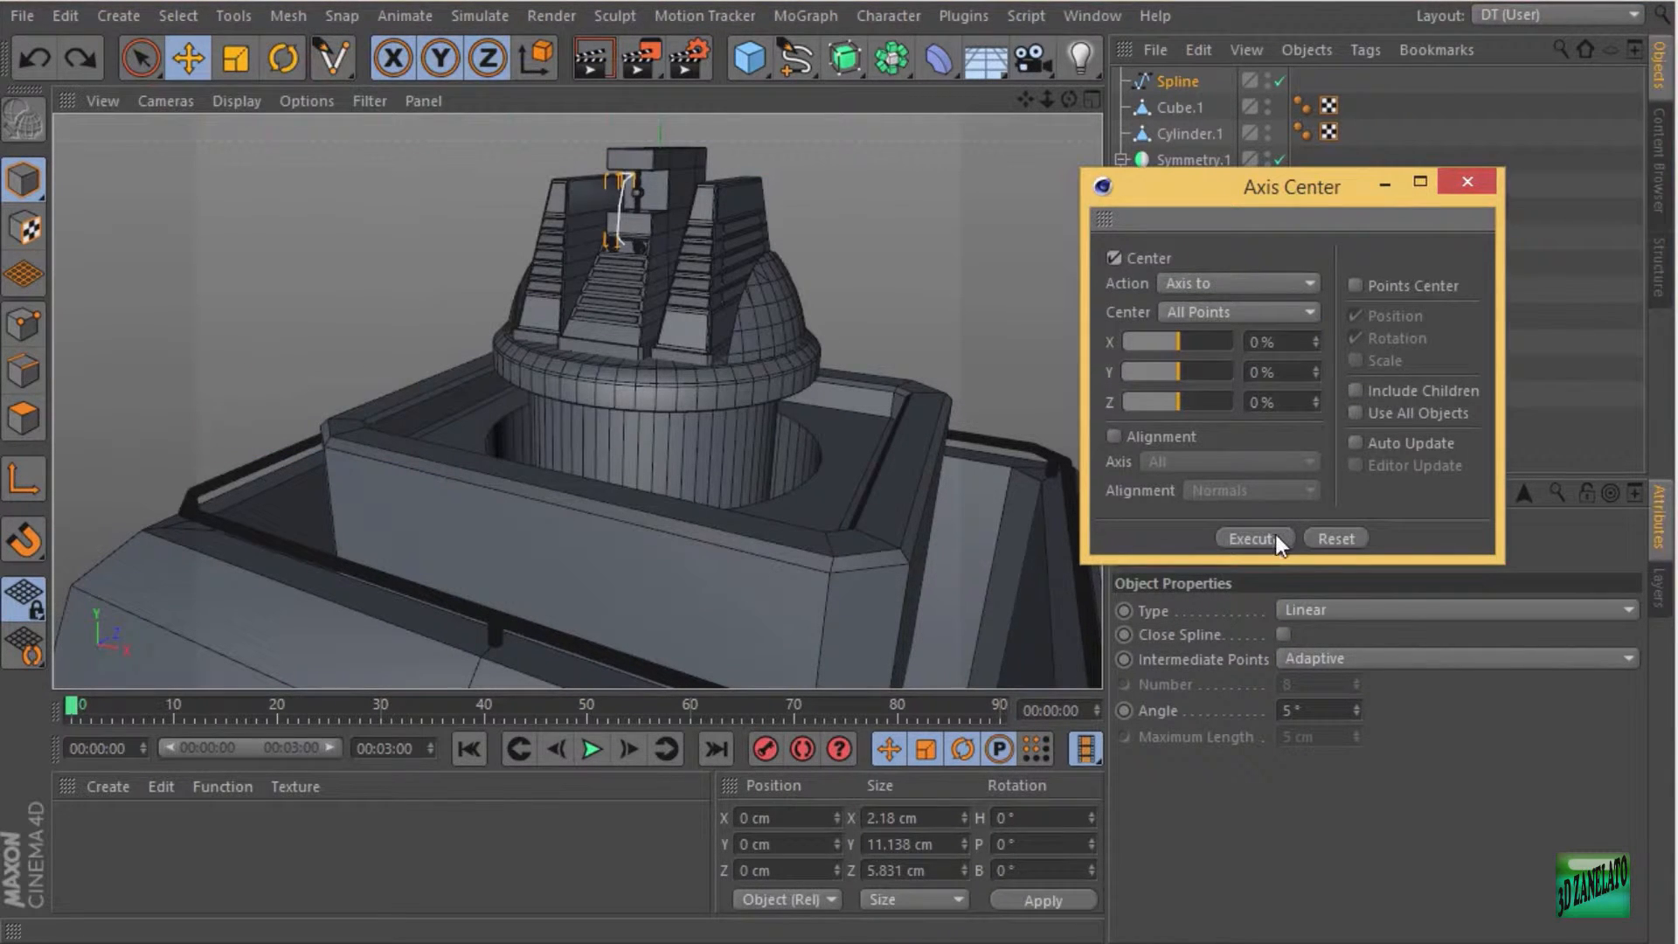
pyautogui.click(1253, 538)
pyautogui.click(1459, 184)
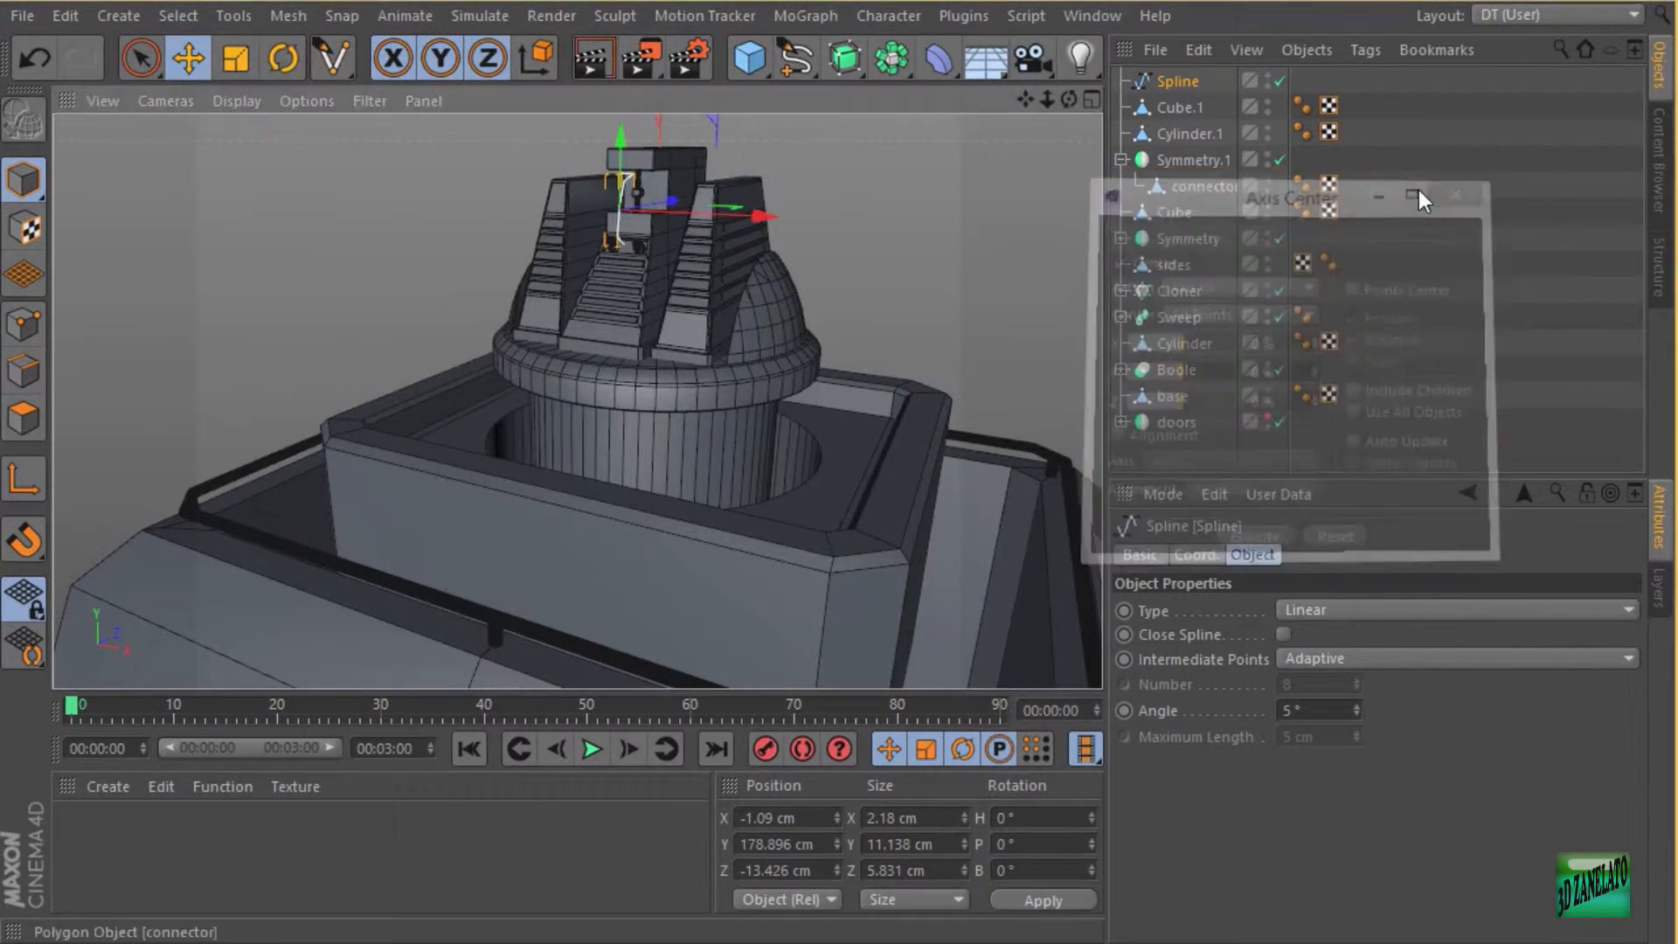
# Move the whole spline along X to about 2.14 cm, lining it up with the connector on the +X side.
pyautogui.keyDown('alt'); pyautogui.moveTo(790, 220); pyautogui.dragTo(822, 185); pyautogui.keyUp('alt')
pyautogui.scroll(5, 716, 226)
pyautogui.keyDown('alt'); pyautogui.moveTo(822, 184); pyautogui.dragTo(790, 330, button='middle'); pyautogui.keyUp('alt')
pyautogui.scroll(3, 777, 318)
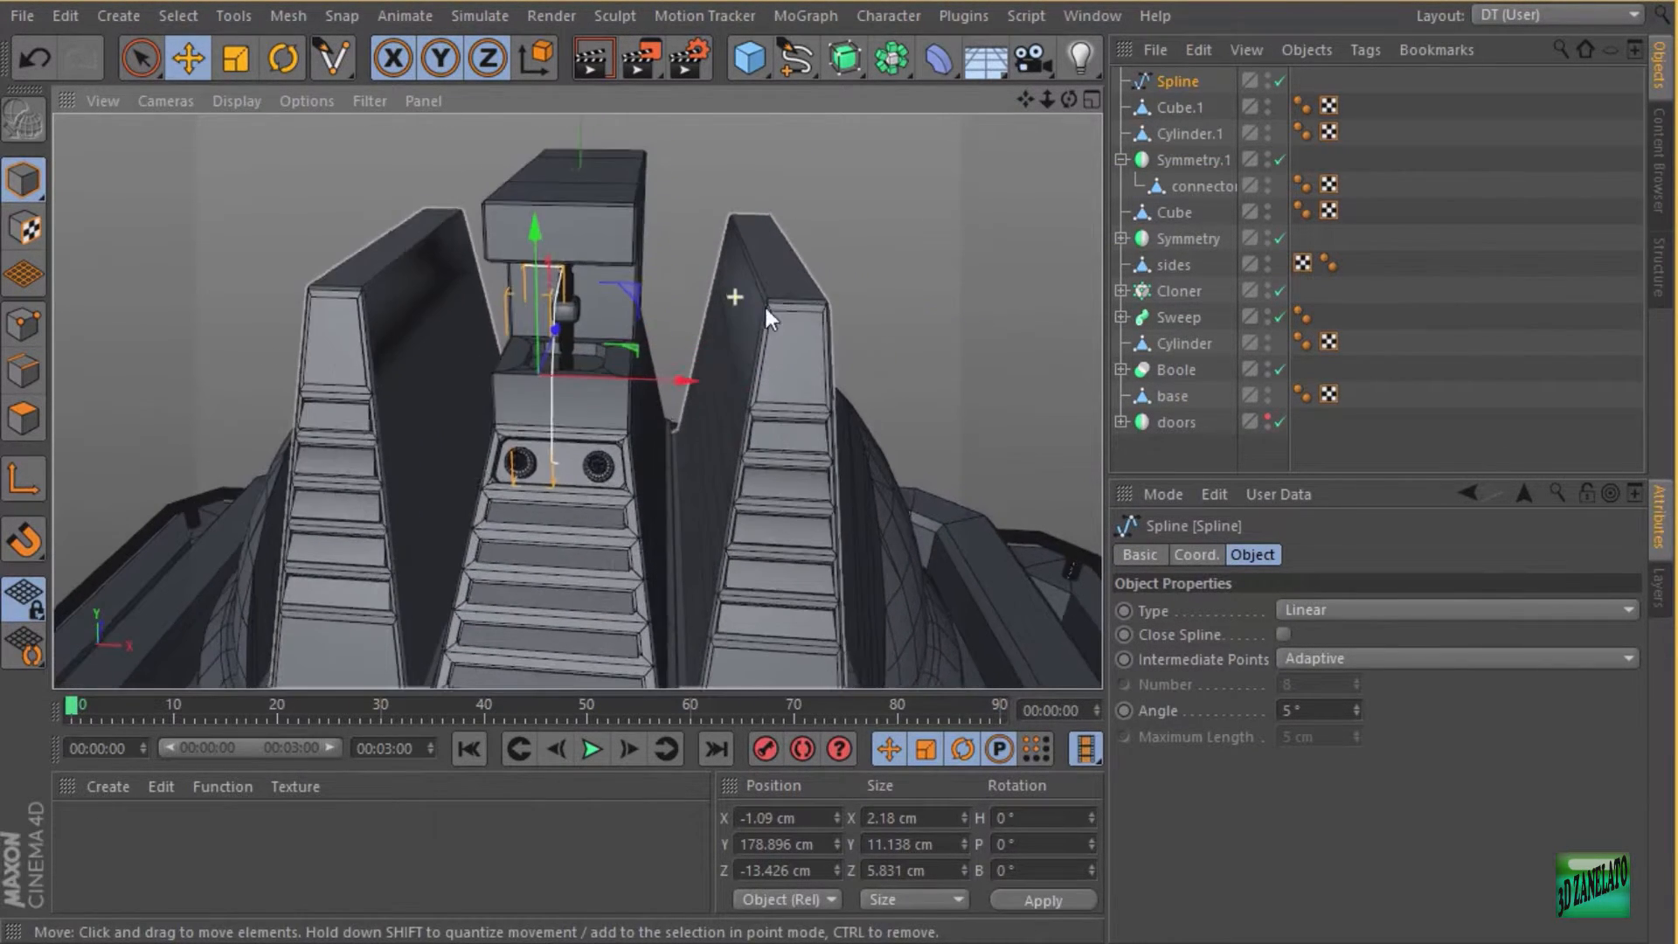
pyautogui.keyDown('alt'); pyautogui.moveTo(766, 308); pyautogui.dragTo(749, 379); pyautogui.keyUp('alt')
pyautogui.keyDown('alt'); pyautogui.moveTo(667, 302); pyautogui.dragTo(725, 236); pyautogui.keyUp('alt')
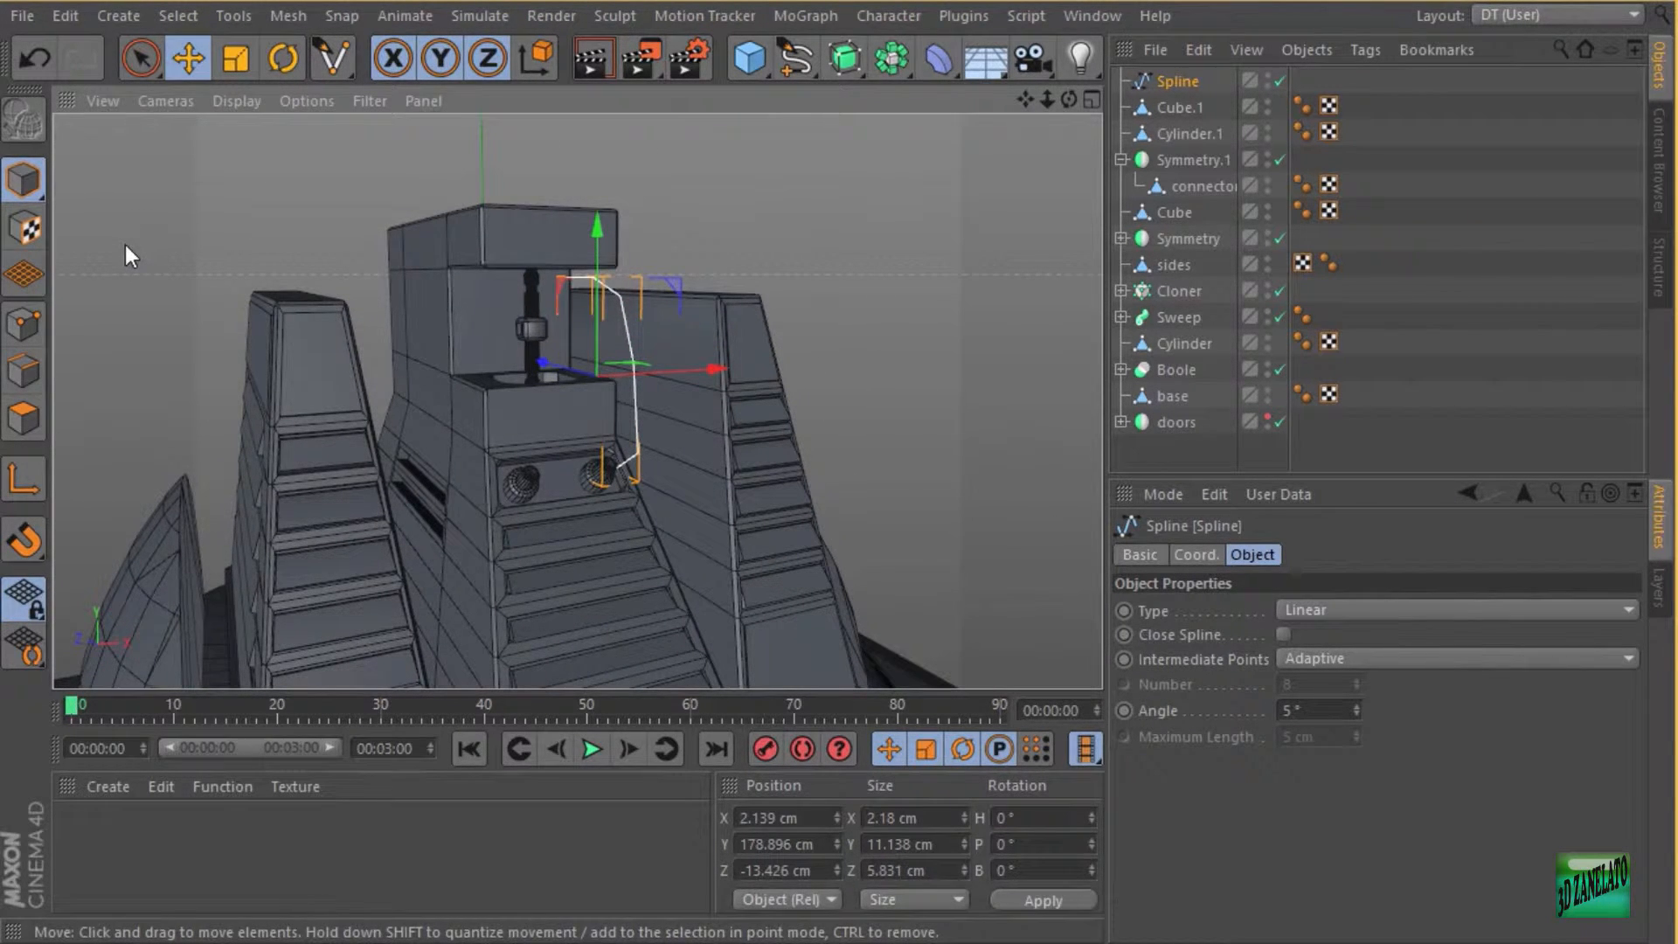
# In Points mode, select the spline's points above the connector bend and lower them together toward the rod block's height.
pyautogui.click(23, 323)
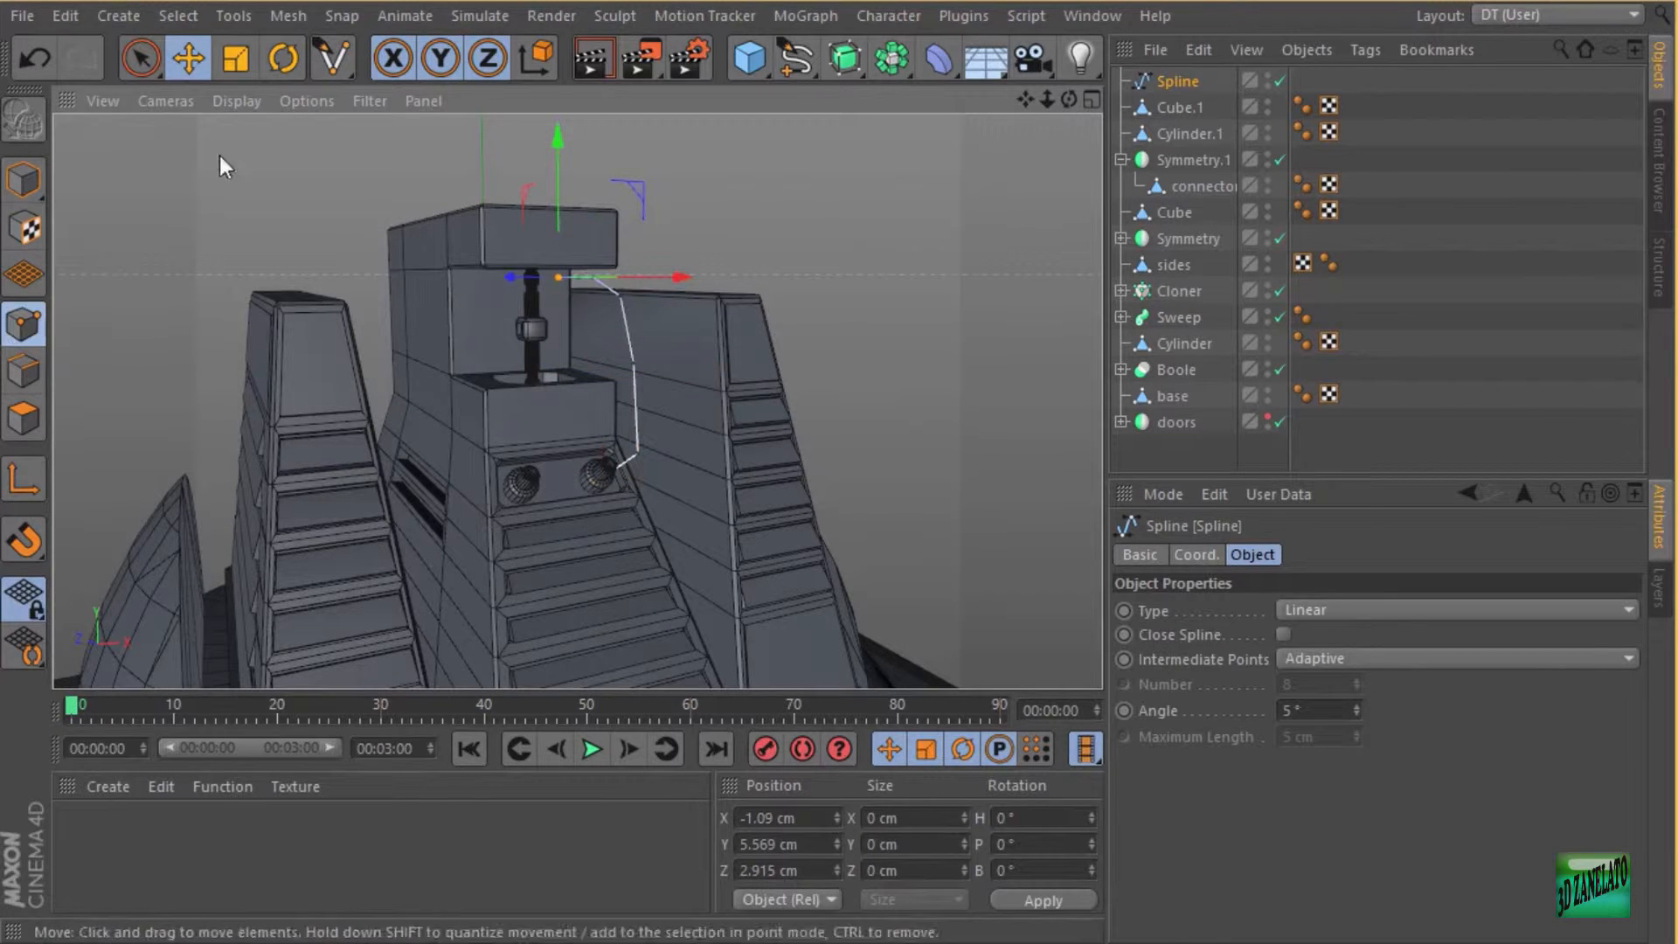
pyautogui.moveTo(143, 60)
pyautogui.mouseDown()
pyautogui.moveTo(212, 70)
pyautogui.moveTo(279, 143)
pyautogui.mouseUp()
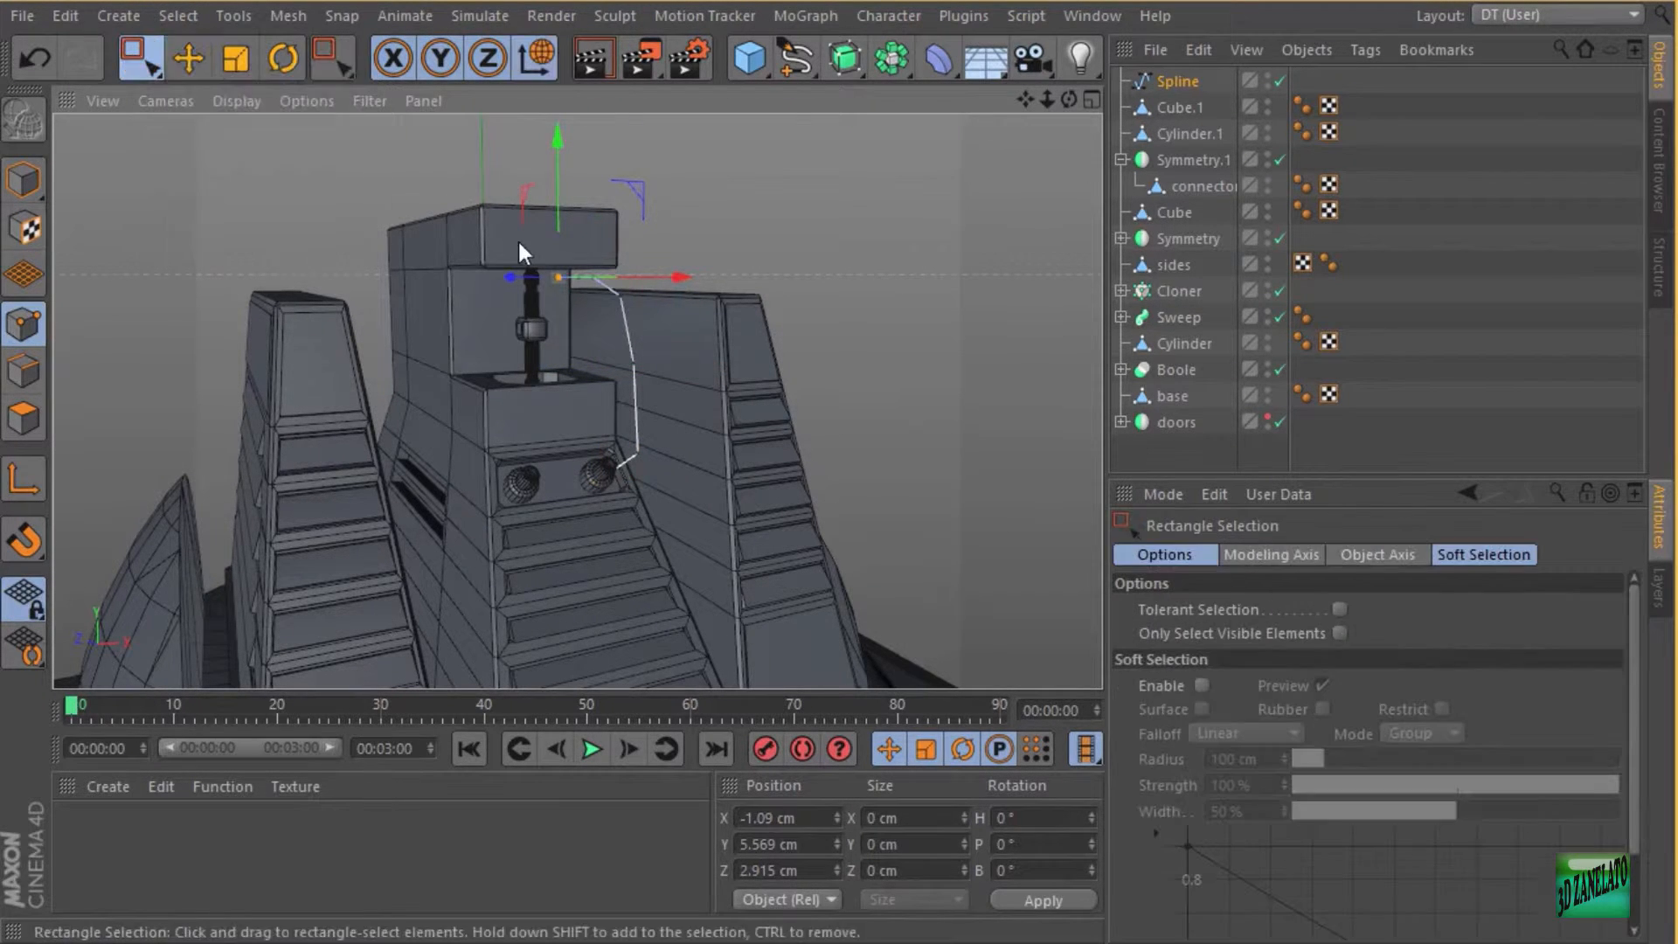
pyautogui.keyDown('alt'); pyautogui.moveTo(518, 239); pyautogui.dragTo(698, 245, button='right'); pyautogui.keyUp('alt')
pyautogui.moveTo(787, 210); pyautogui.dragTo(504, 382)
pyautogui.moveTo(844, 219); pyautogui.dragTo(505, 503)
pyautogui.moveTo(647, 245); pyautogui.dragTo(454, 353)
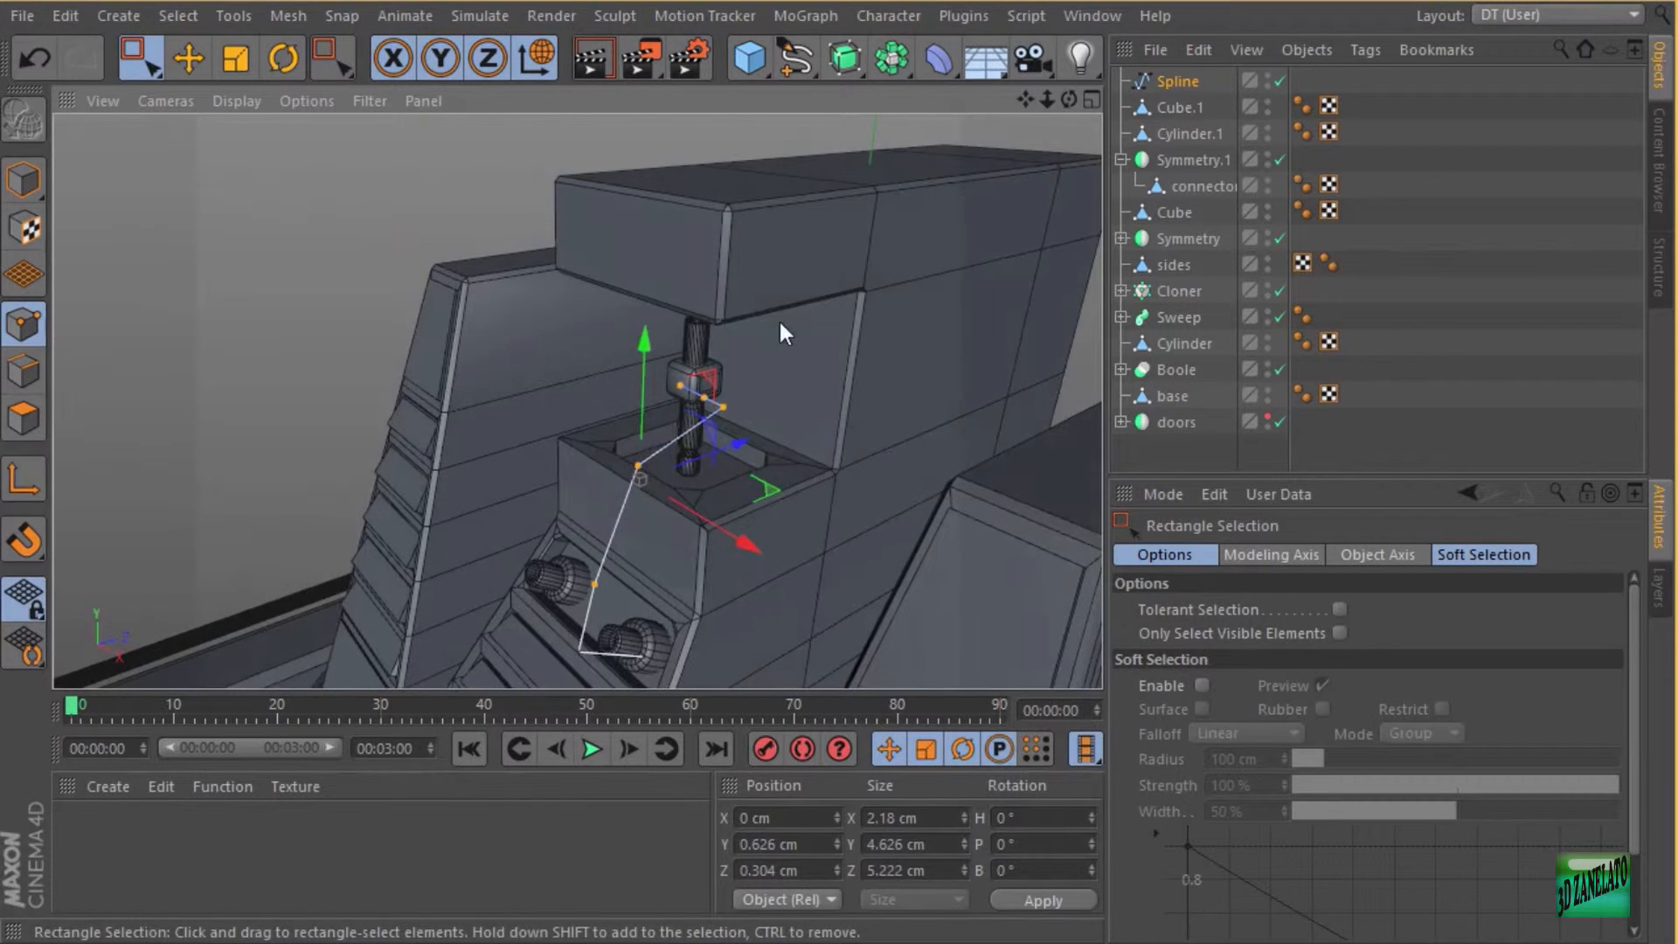
# Move the spline's three upper end points back to the rod block, to about Y 2.57 cm, Z 4.29 cm.
pyautogui.moveTo(778, 318); pyautogui.dragTo(664, 426)
pyautogui.keyDown('alt'); pyautogui.moveTo(681, 402); pyautogui.dragTo(881, 382); pyautogui.keyUp('alt')
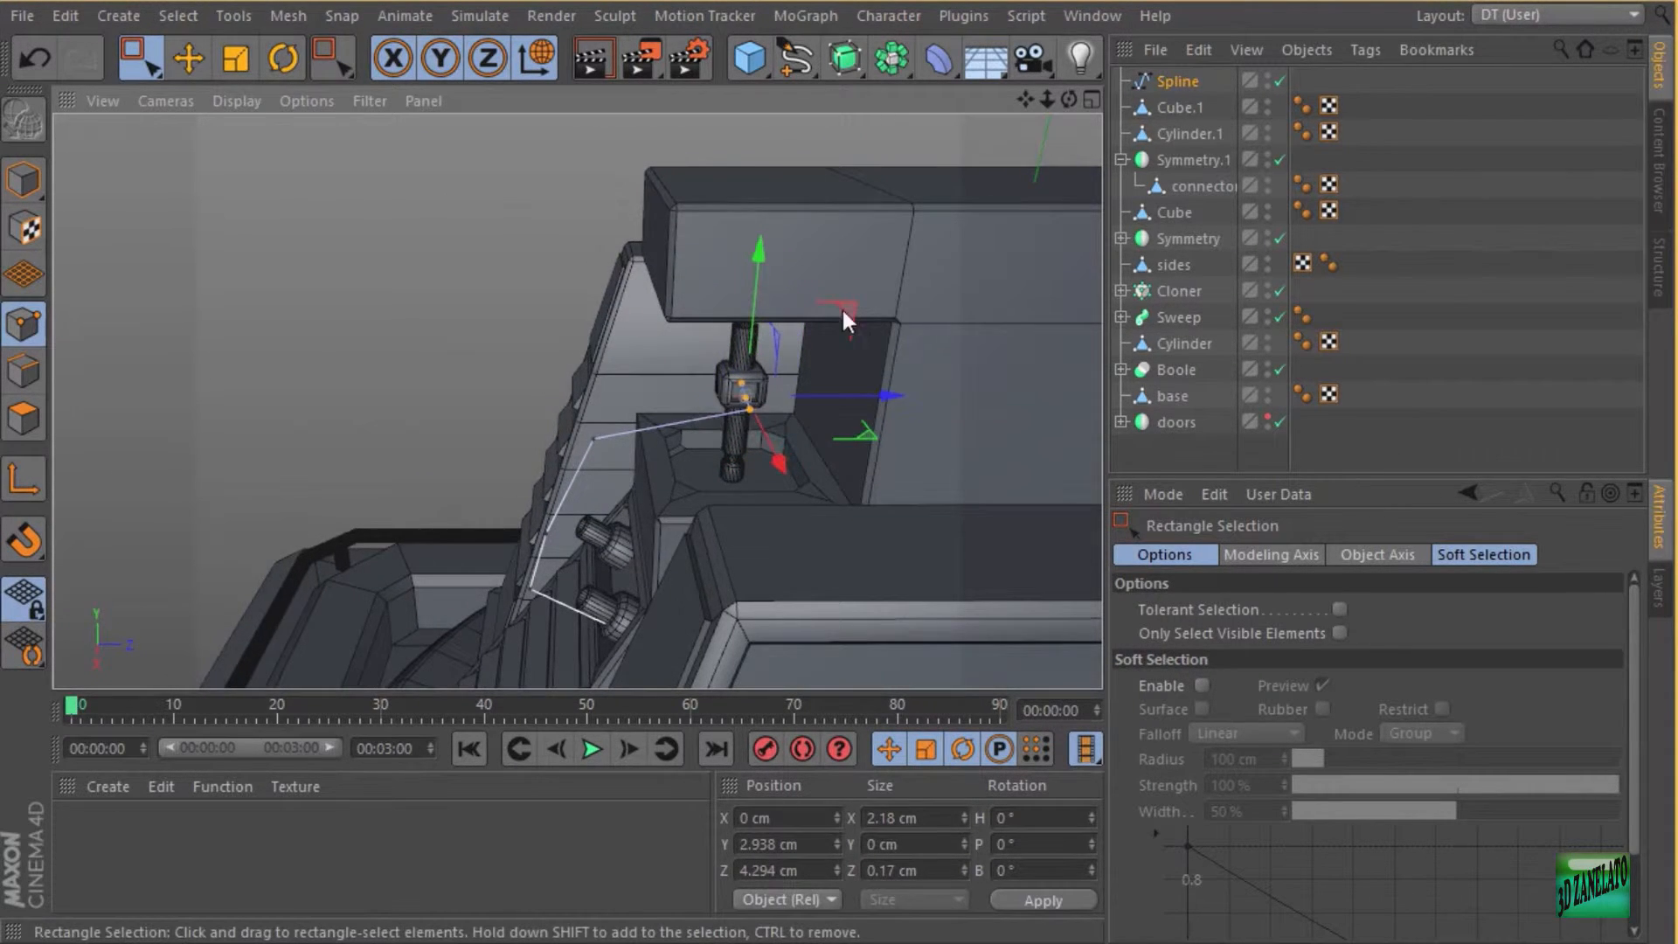
pyautogui.keyDown('alt'); pyautogui.moveTo(524, 384); pyautogui.dragTo(679, 413); pyautogui.keyUp('alt')
pyautogui.keyDown('alt'); pyautogui.moveTo(682, 411); pyautogui.dragTo(918, 381, button='right'); pyautogui.keyUp('alt')
pyautogui.keyDown('alt'); pyautogui.moveTo(925, 379); pyautogui.dragTo(857, 164); pyautogui.keyUp('alt')
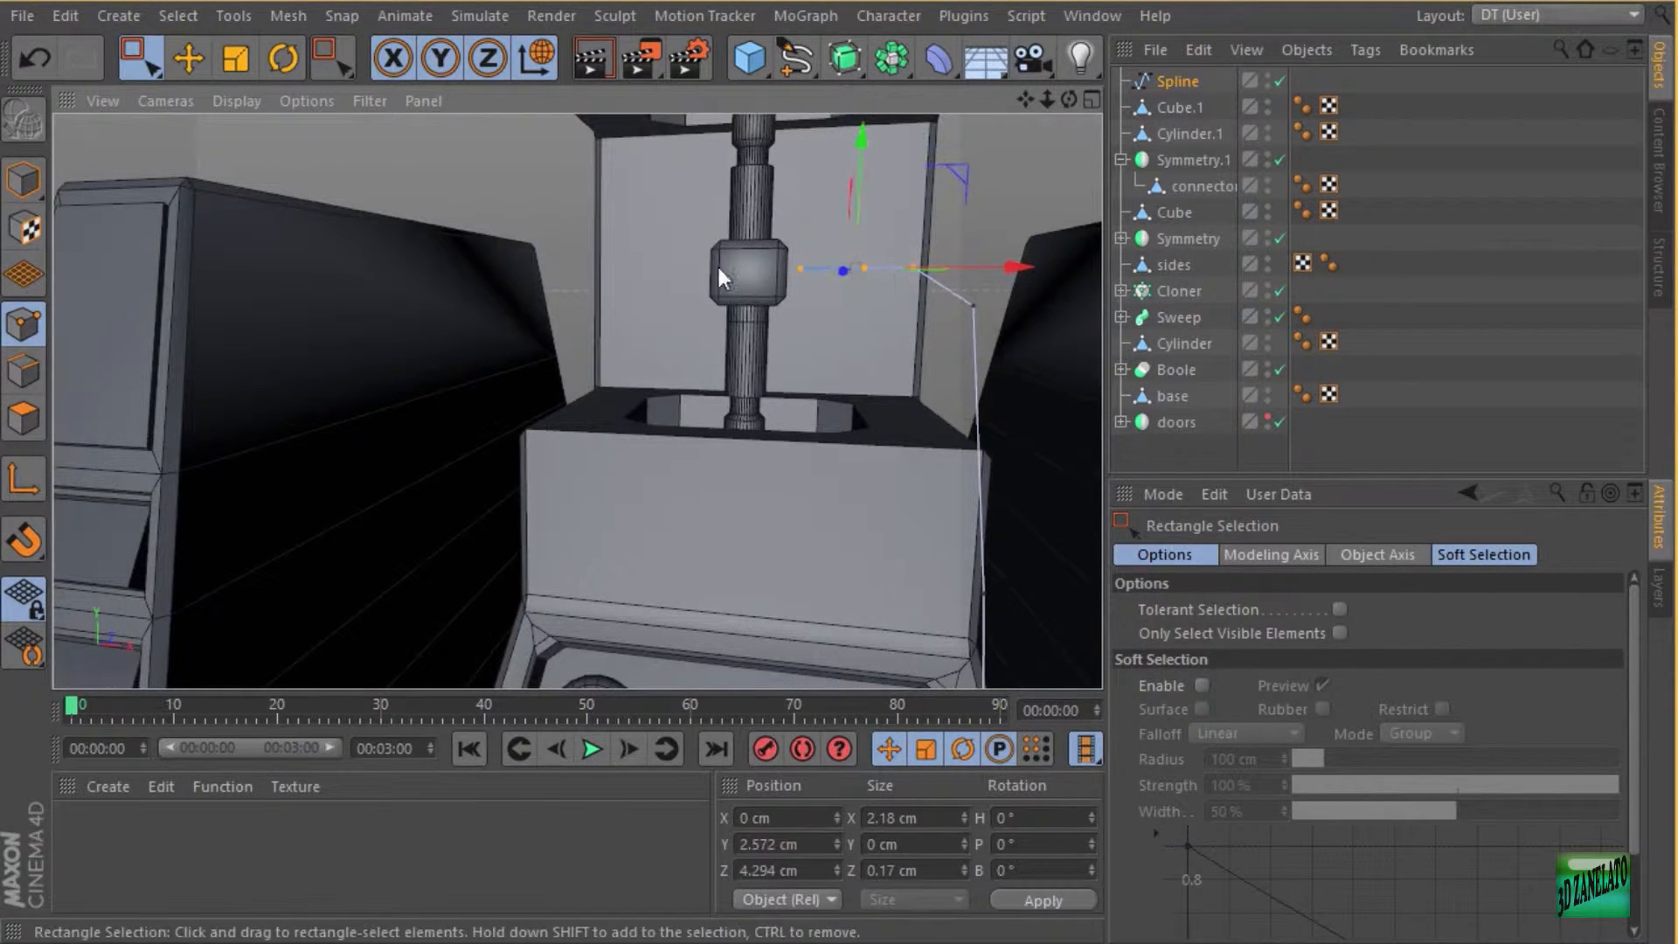
# Pull the spline's free end point along X to the rod block and shift the lower points to about X 0.37 cm.
pyautogui.click(801, 273)
pyautogui.moveTo(931, 269); pyautogui.dragTo(803, 292)
pyautogui.moveTo(823, 266); pyautogui.dragTo(616, 471)
pyautogui.keyDown('alt'); pyautogui.moveTo(777, 385); pyautogui.dragTo(684, 348); pyautogui.keyUp('alt')
pyautogui.keyDown('alt'); pyautogui.moveTo(744, 308); pyautogui.dragTo(814, 328, button='right'); pyautogui.keyUp('alt')
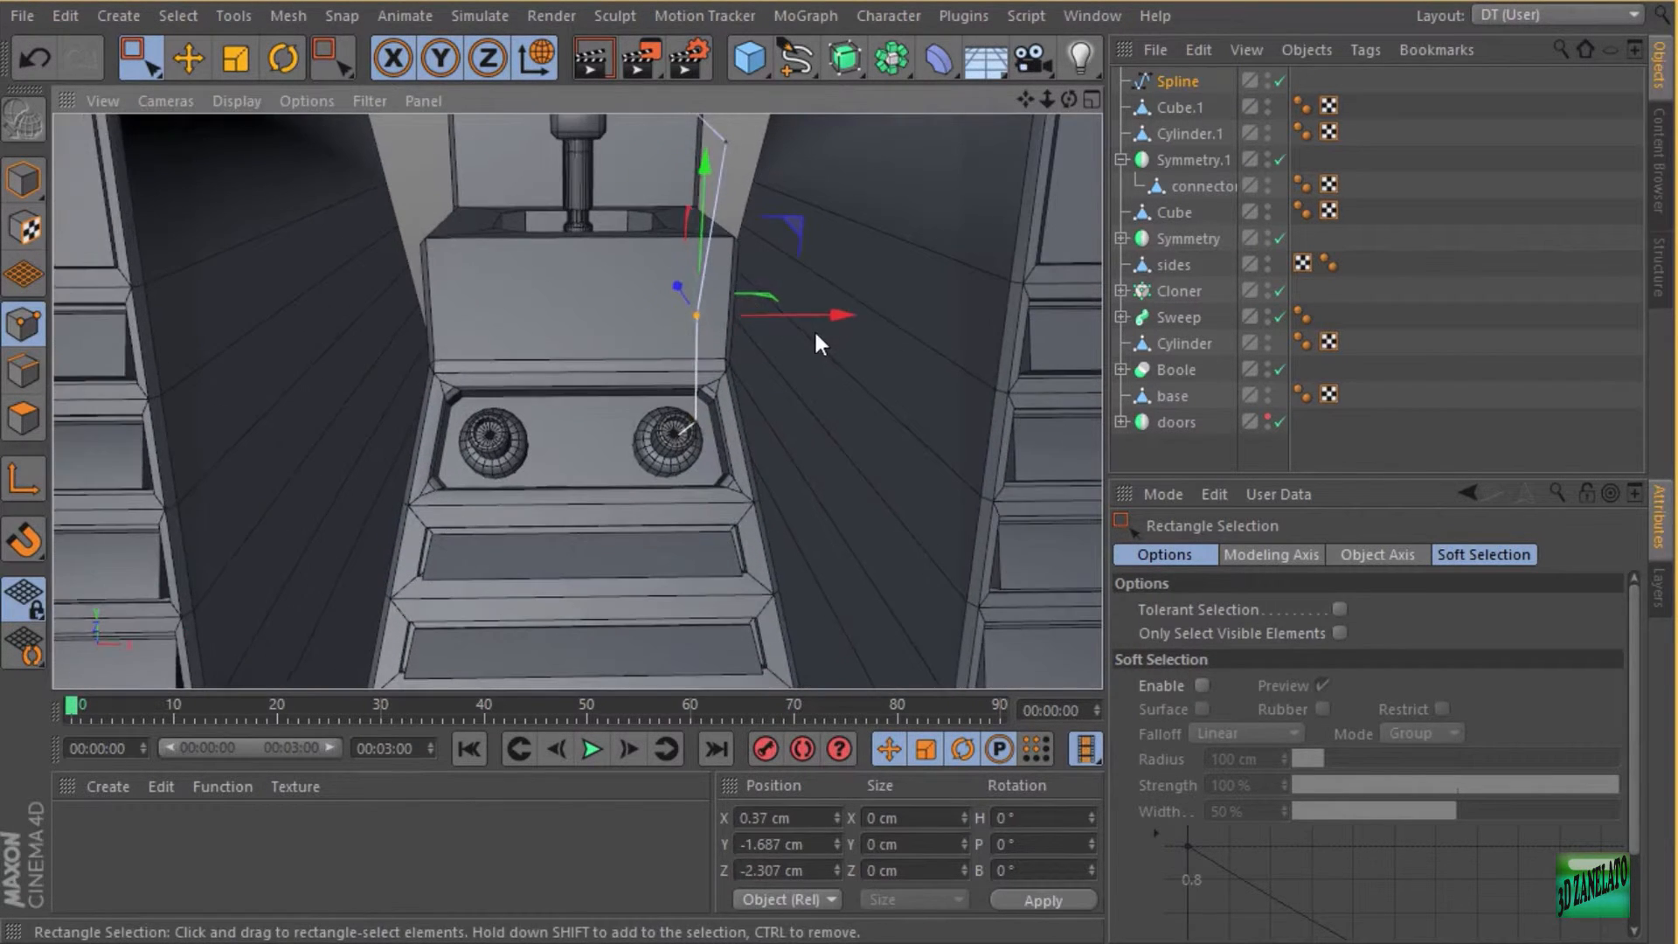
# Move the spline's middle point outward to about X 1.01 cm and select the bend point in front of the connector.
pyautogui.moveTo(839, 312); pyautogui.dragTo(863, 308)
pyautogui.keyDown('alt'); pyautogui.moveTo(797, 284); pyautogui.dragTo(941, 300); pyautogui.keyUp('alt')
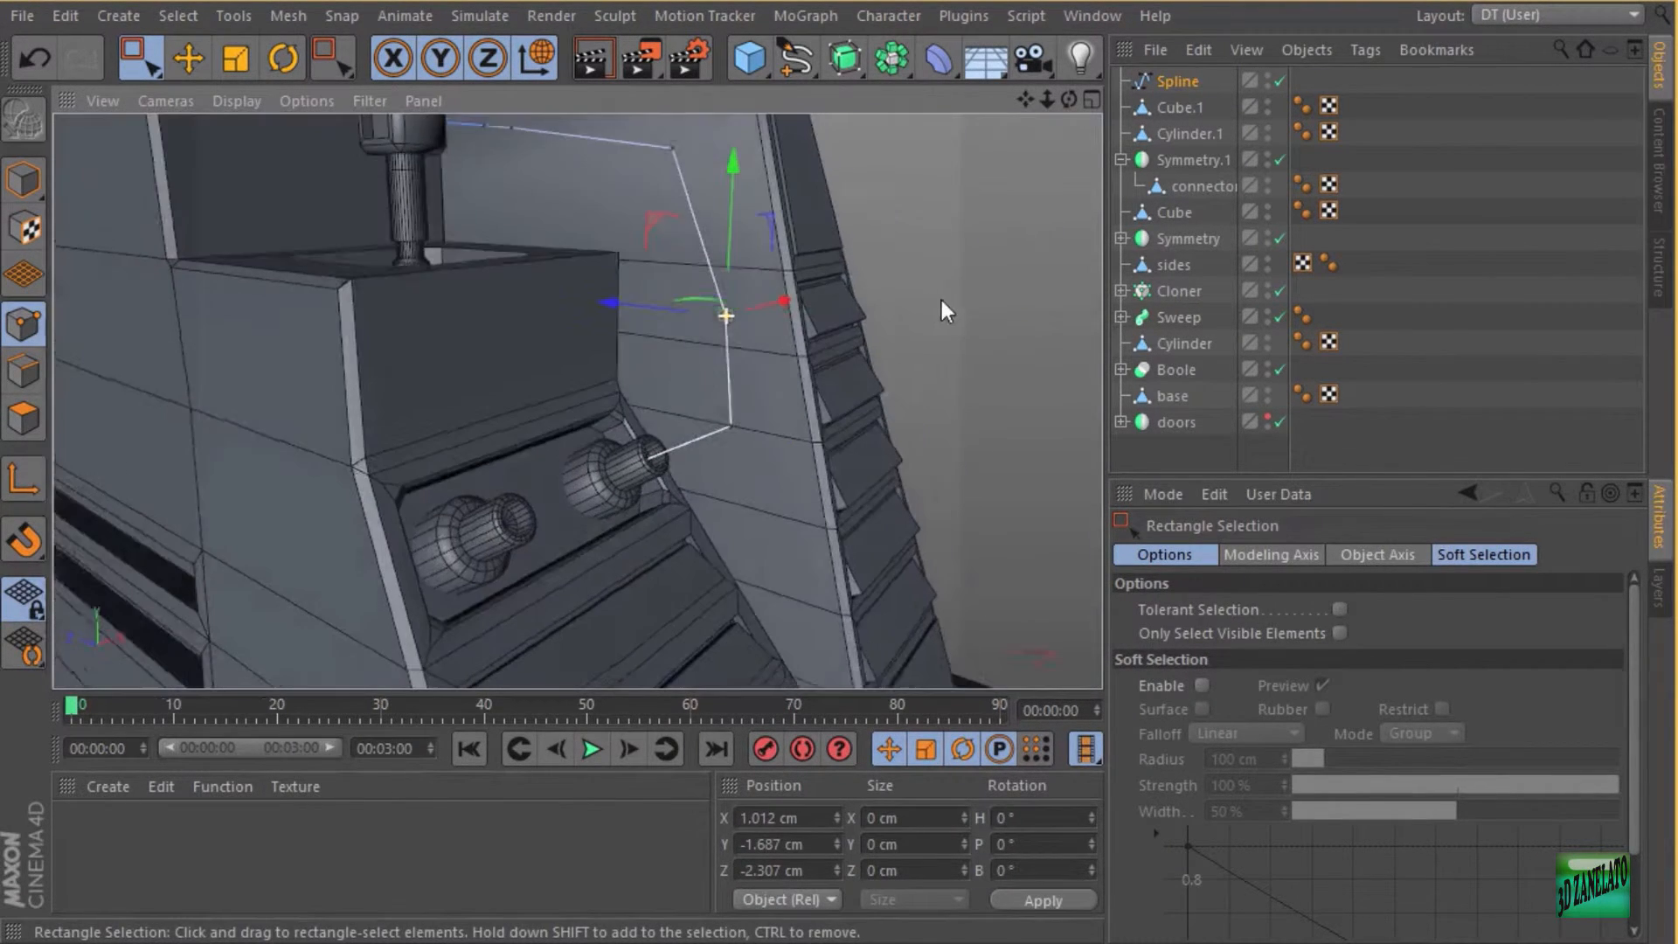
pyautogui.moveTo(808, 385); pyautogui.dragTo(699, 455)
pyautogui.keyDown('alt'); pyautogui.moveTo(682, 442); pyautogui.dragTo(725, 426); pyautogui.keyUp('alt')
pyautogui.moveTo(591, 412); pyautogui.dragTo(826, 306)
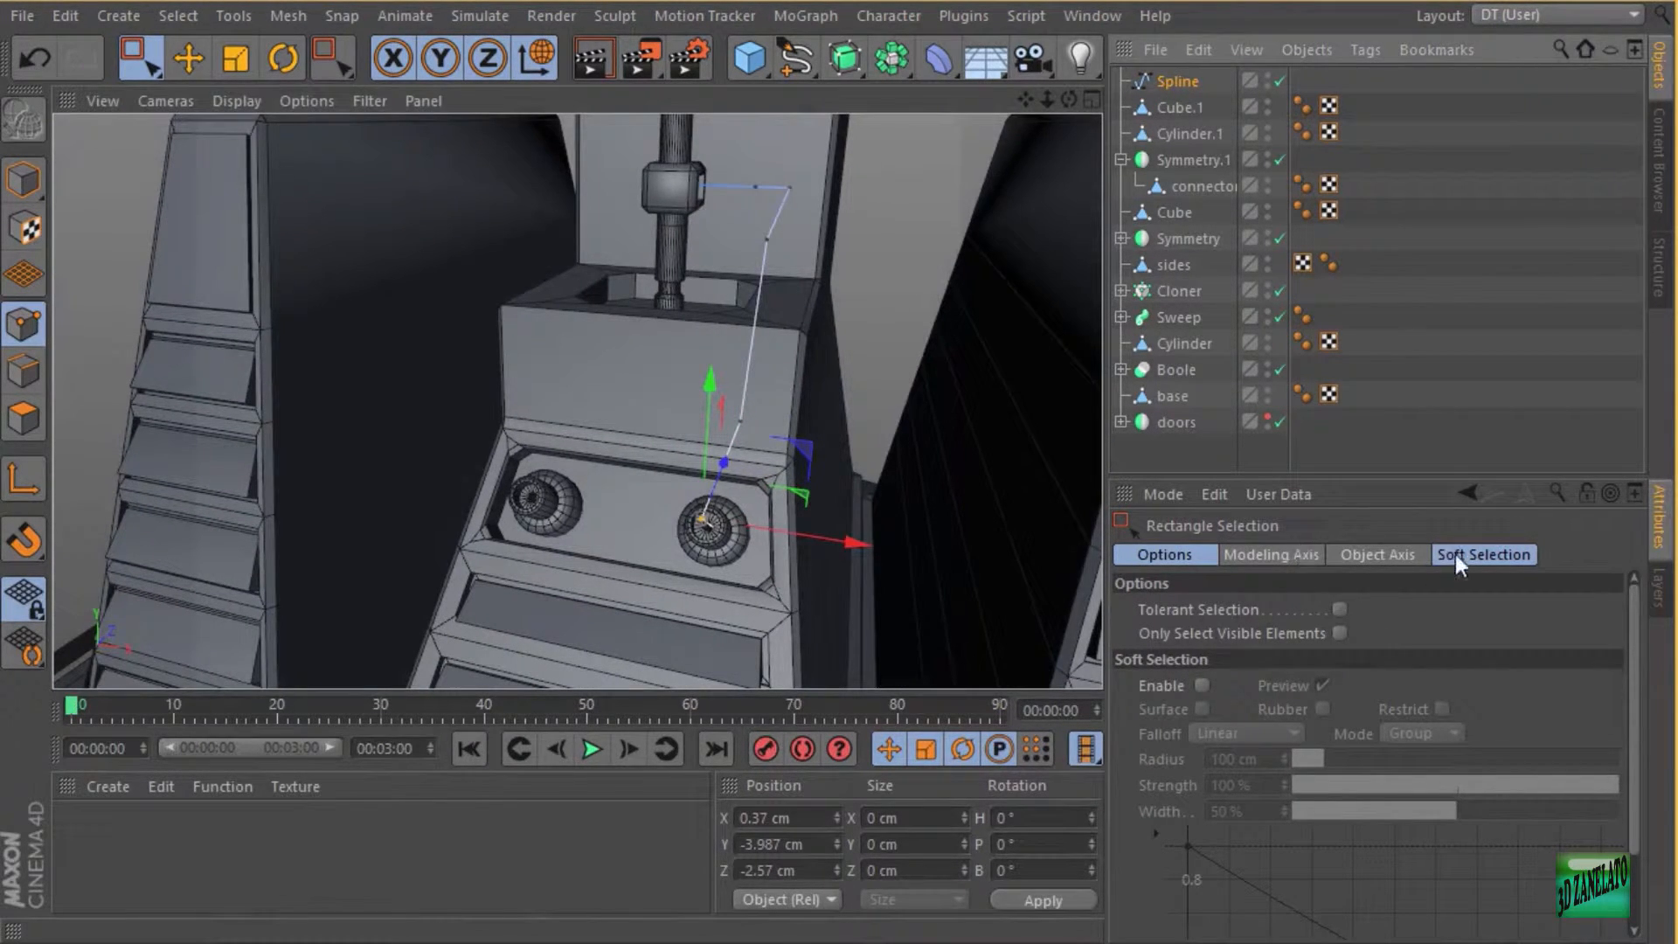
# Change the spline's type from Linear to B-Spline.
pyautogui.click(24, 180)
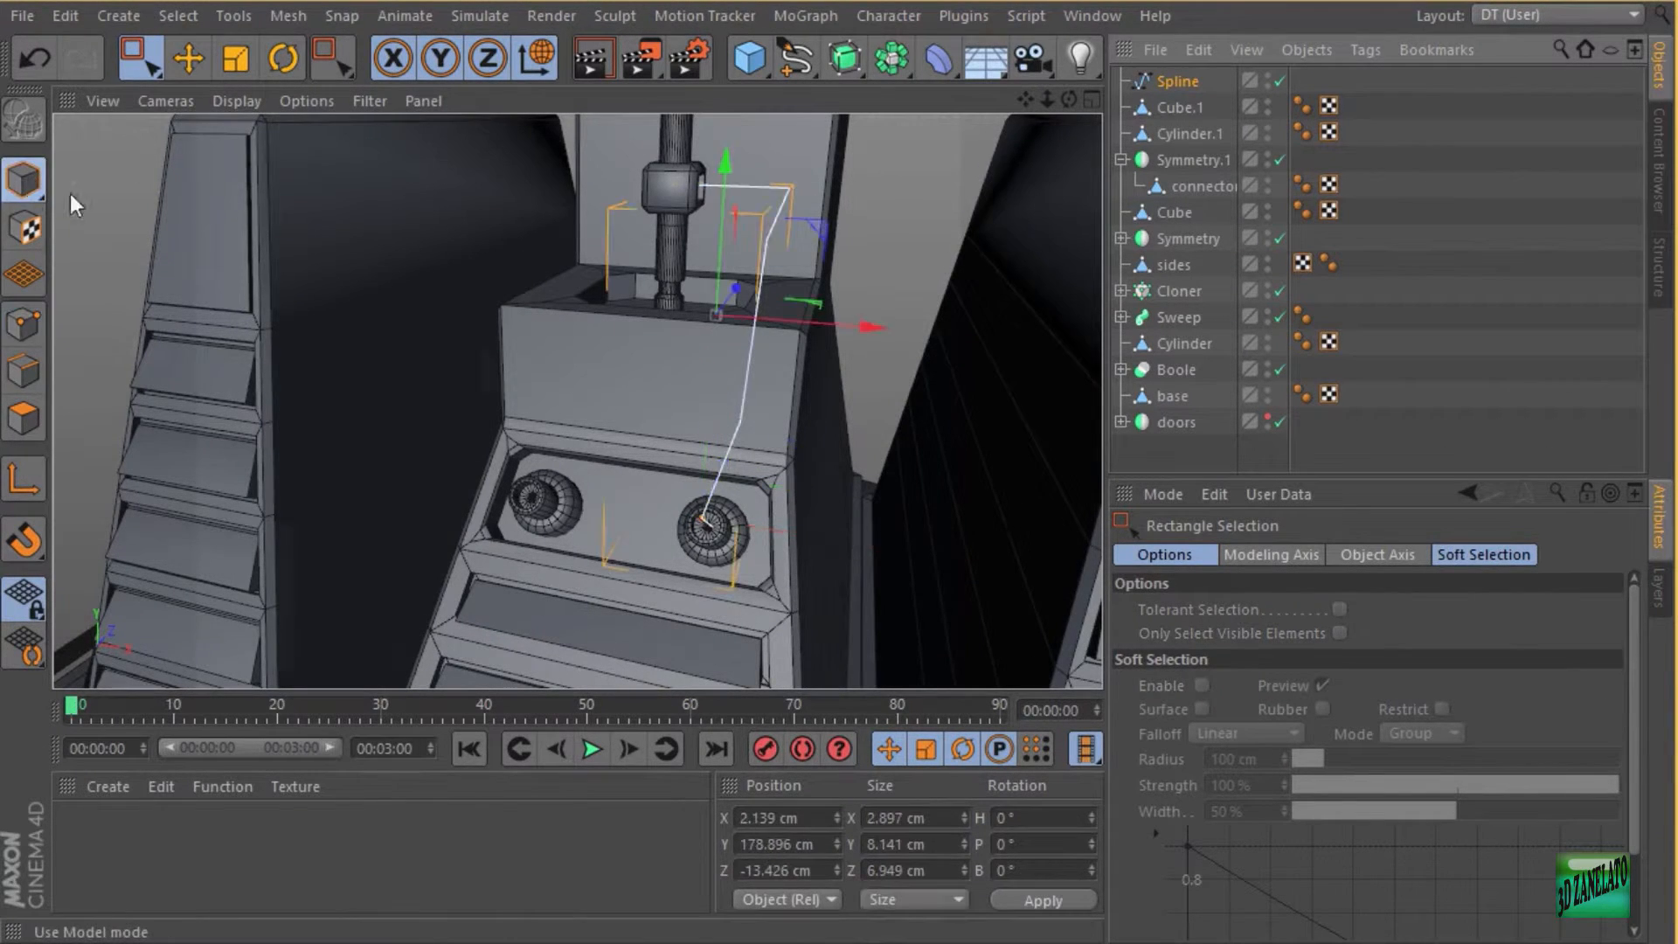
pyautogui.click(1179, 79)
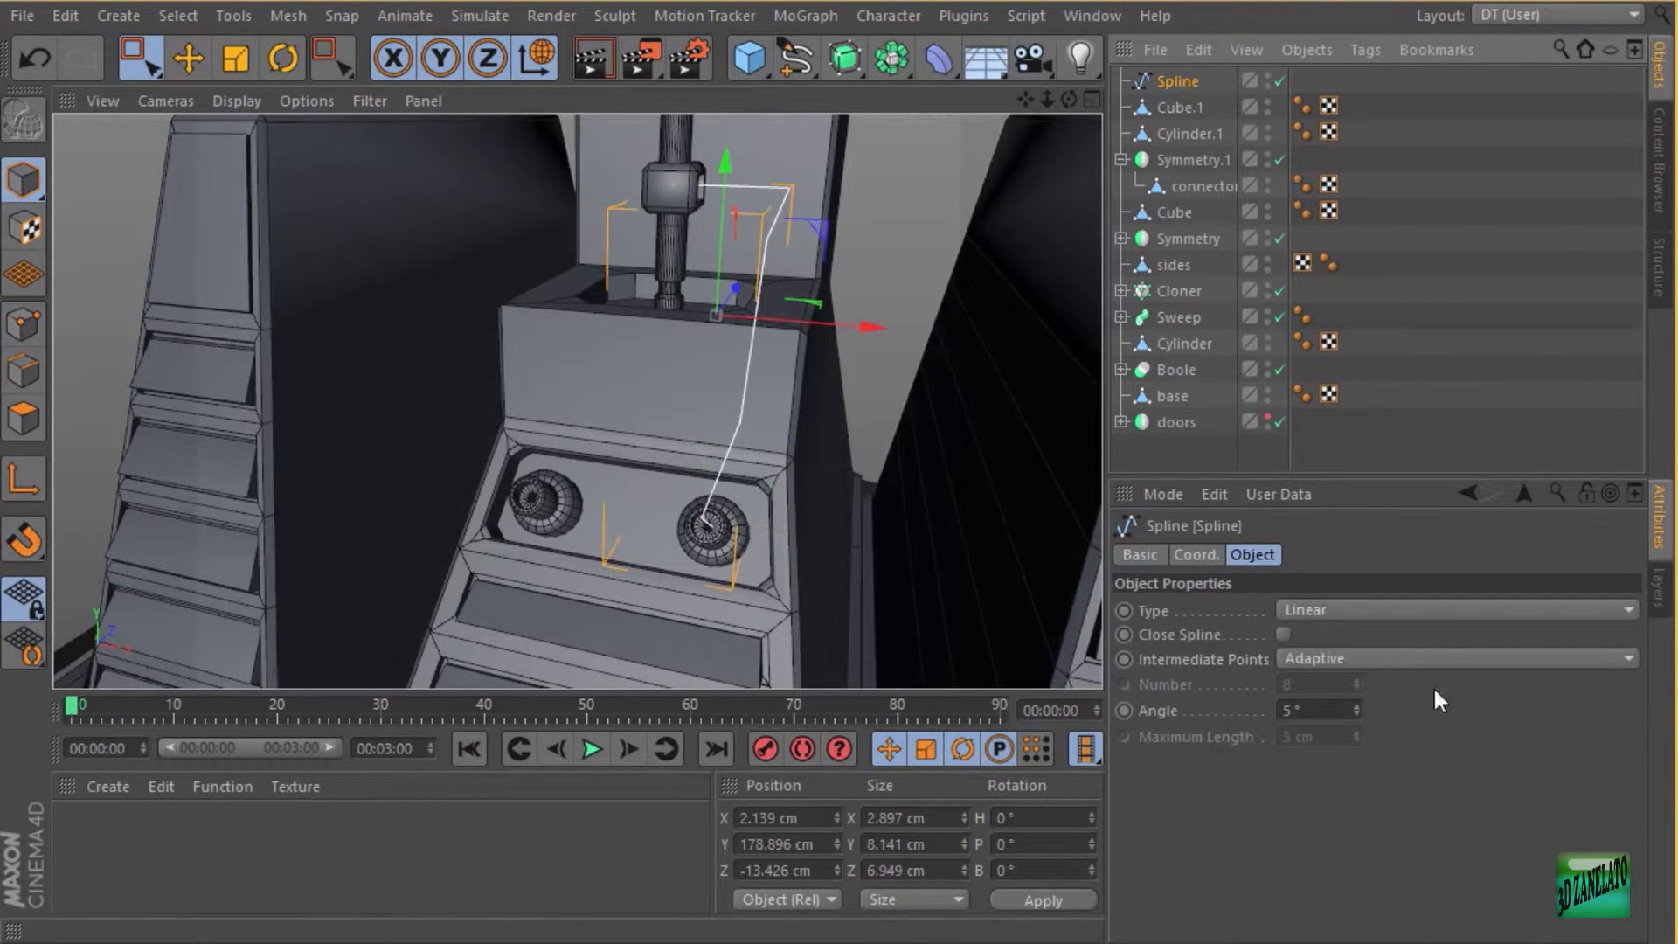
pyautogui.click(1329, 609)
pyautogui.click(1317, 710)
pyautogui.keyDown('alt'); pyautogui.moveTo(936, 302); pyautogui.dragTo(700, 243); pyautogui.keyUp('alt')
# Delete the spline's middle control point between the upper bend and the connector bend.
pyautogui.click(24, 323)
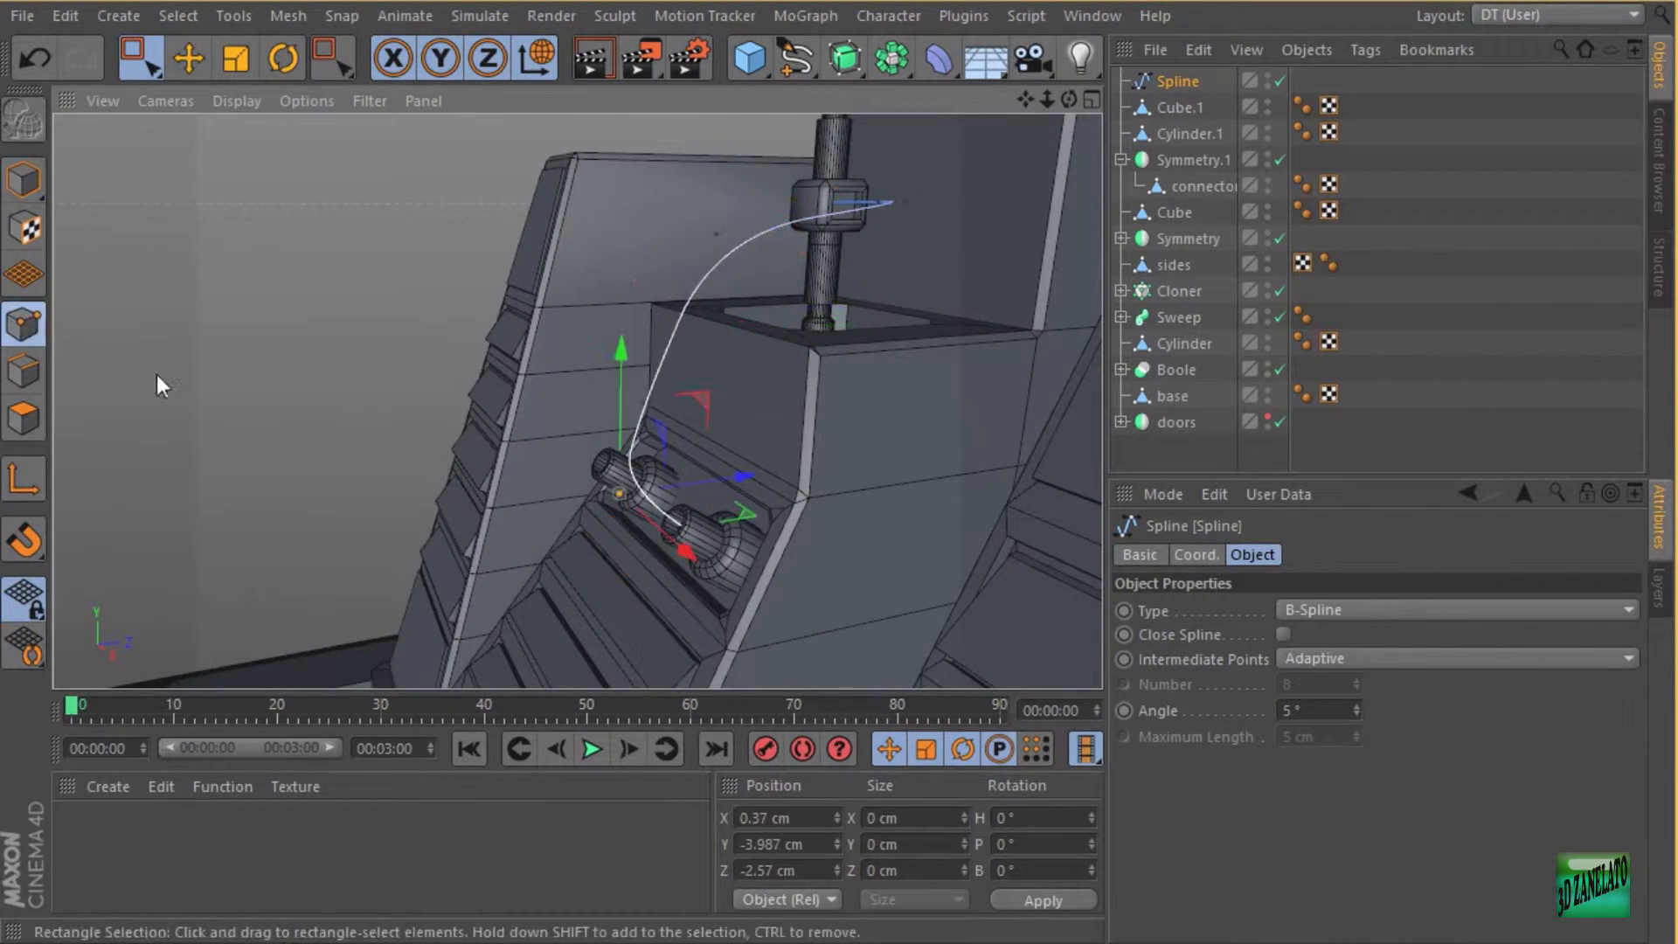
pyautogui.click(1176, 77)
pyautogui.keyDown('alt'); pyautogui.moveTo(718, 332); pyautogui.dragTo(1033, 370); pyautogui.keyUp('alt')
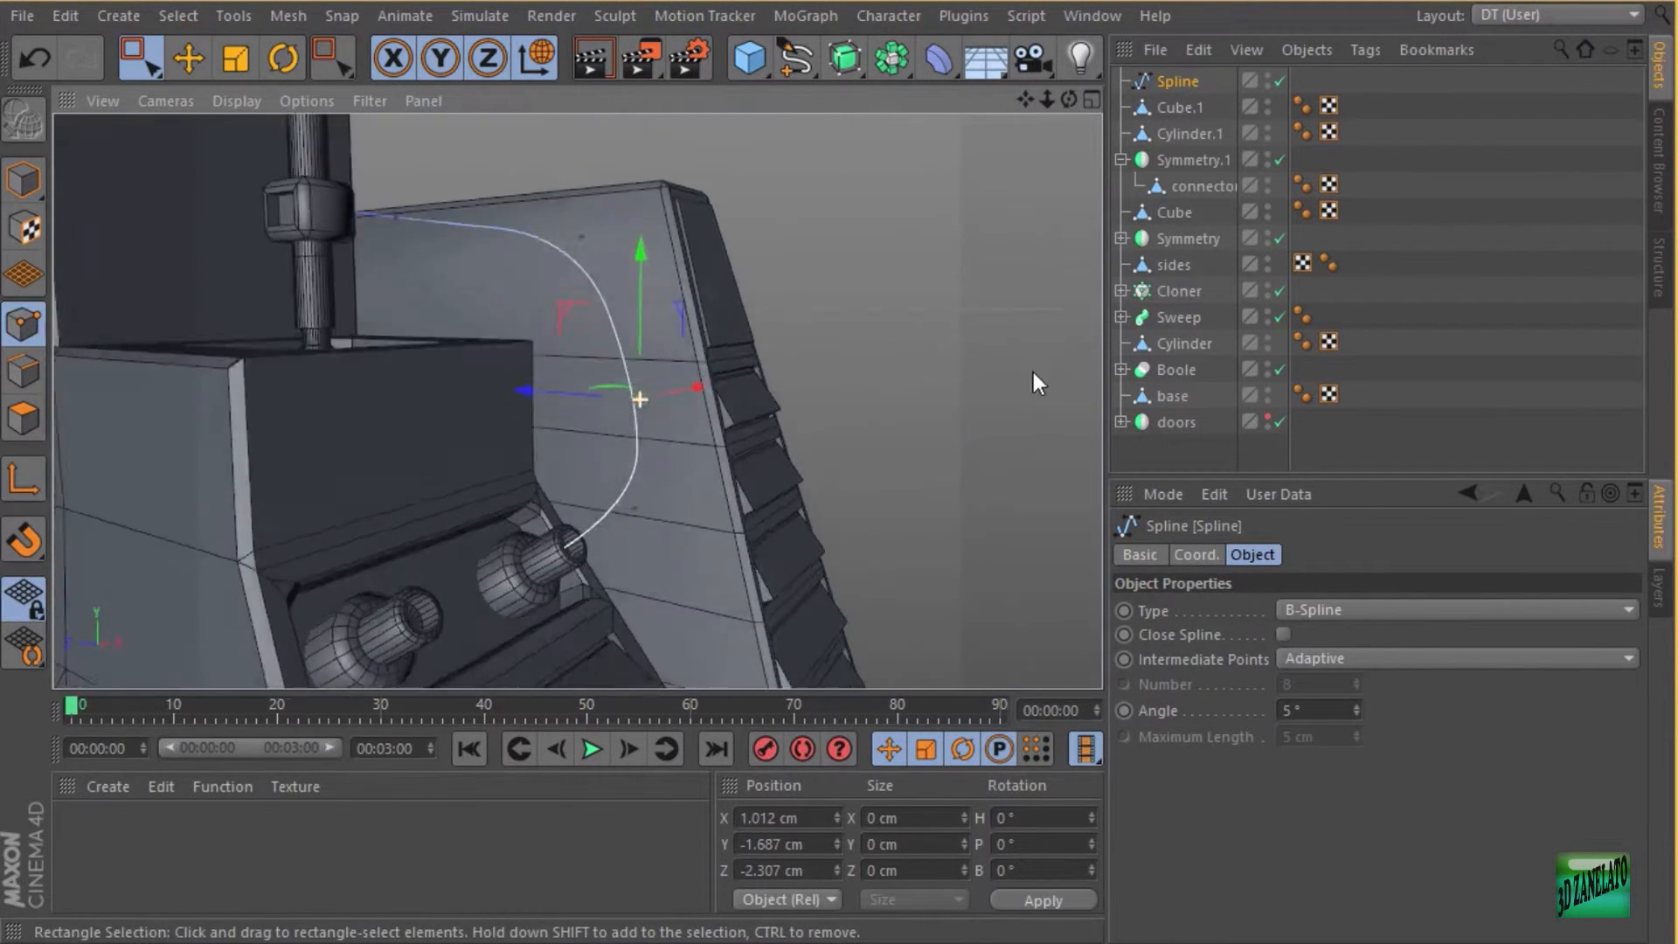
pyautogui.hotkey('ctrl', 'shift', 'a')
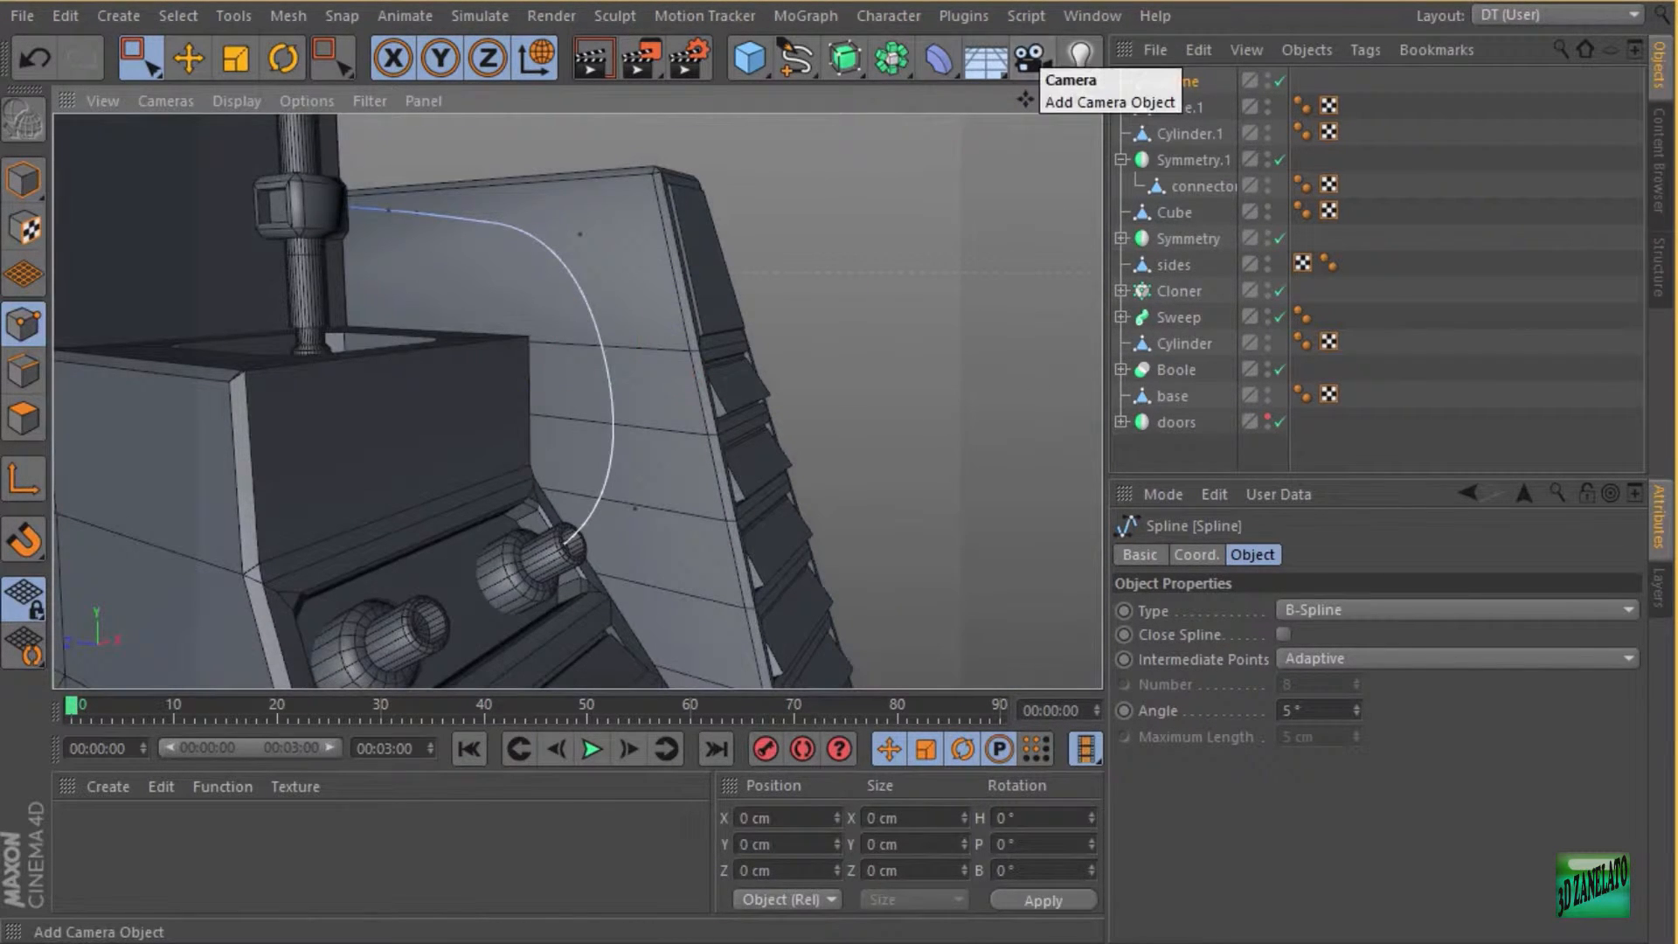
# Adjust the bend point at the connector in the YZ plane and set the upper end points to about Y 2.57 cm.
pyautogui.moveTo(612, 411); pyautogui.dragTo(743, 415)
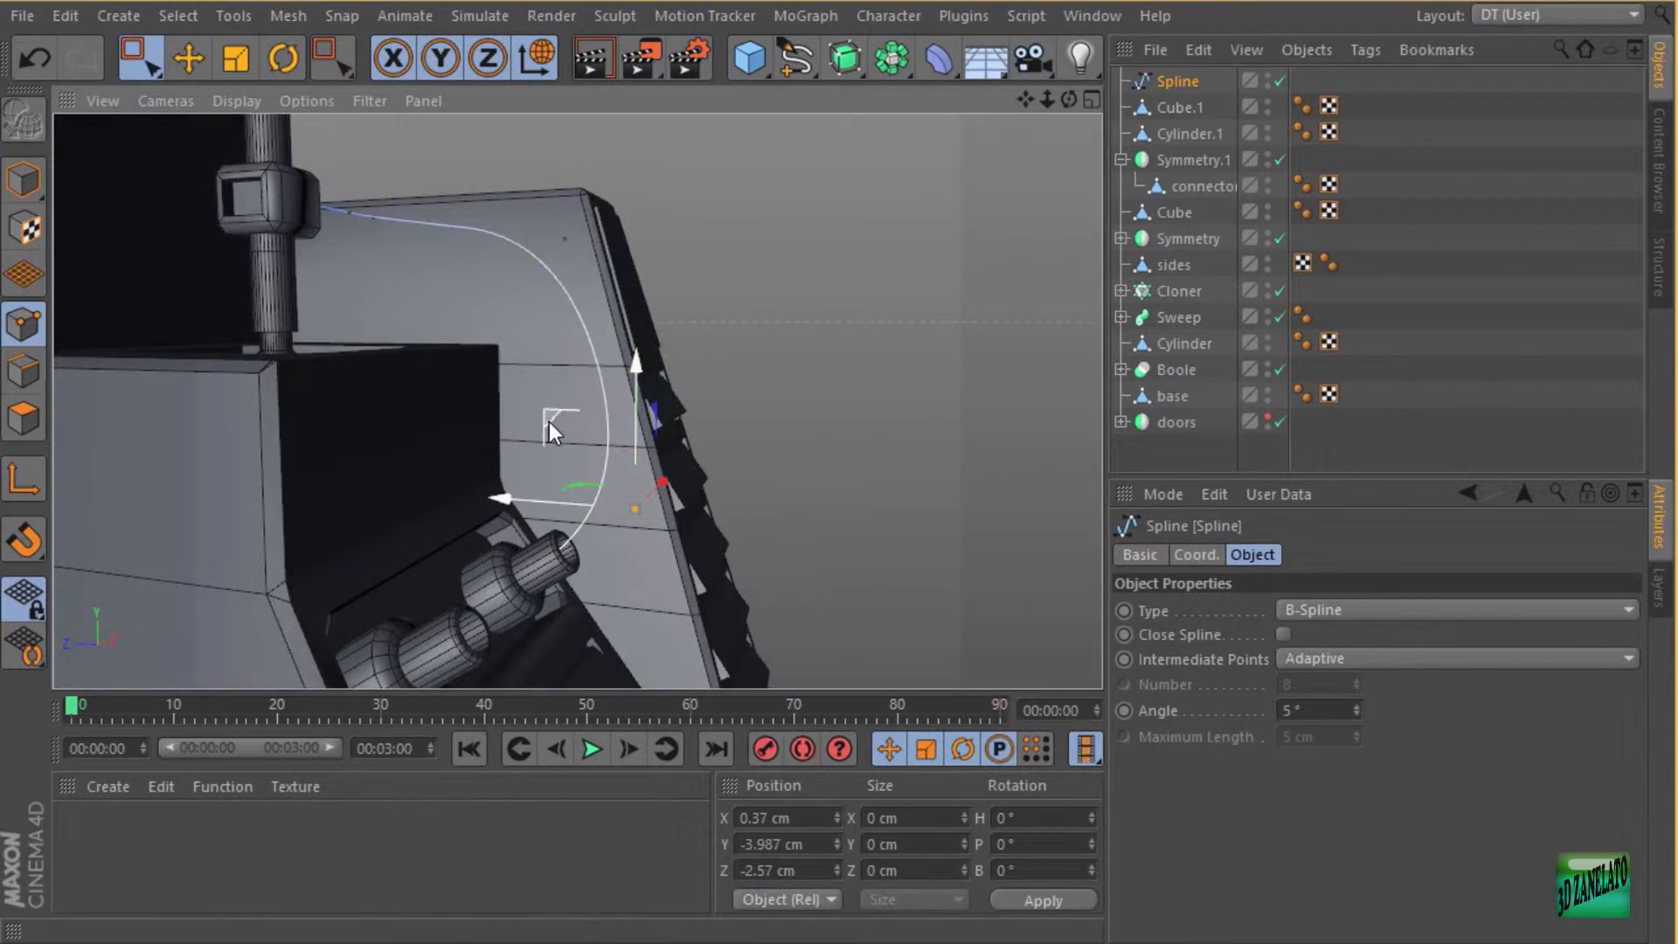
pyautogui.moveTo(549, 421); pyautogui.dragTo(620, 388)
pyautogui.keyDown('alt'); pyautogui.moveTo(816, 360); pyautogui.dragTo(612, 345); pyautogui.keyUp('alt')
pyautogui.moveTo(518, 250); pyautogui.dragTo(671, 342)
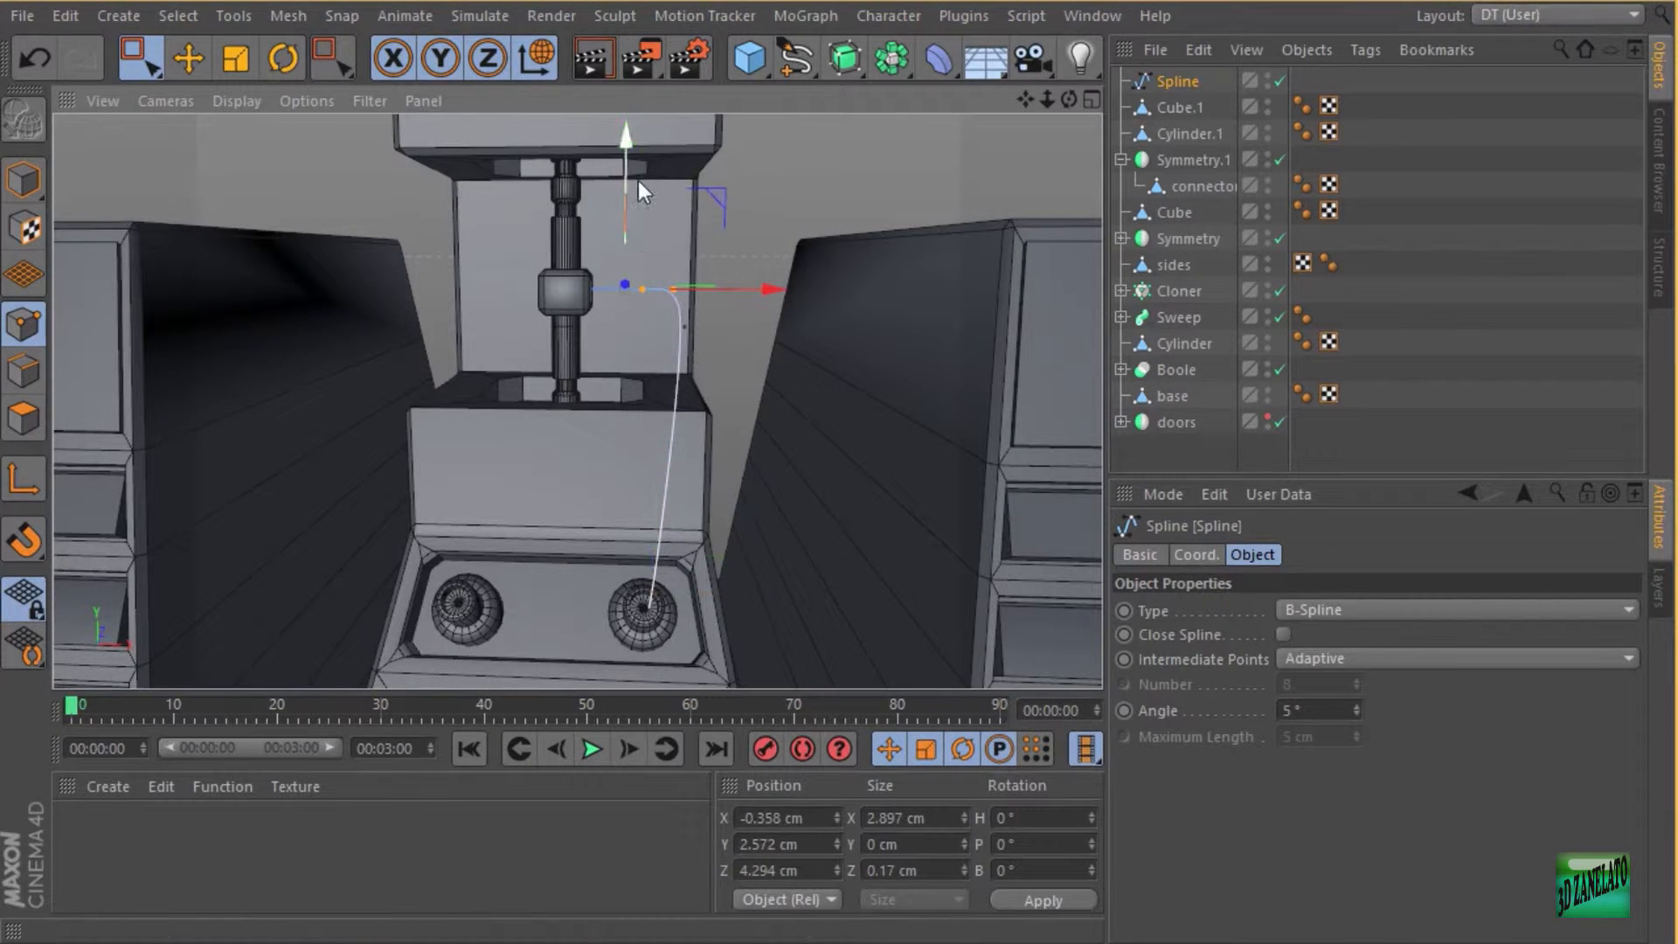
pyautogui.moveTo(632, 143); pyautogui.dragTo(465, 247)
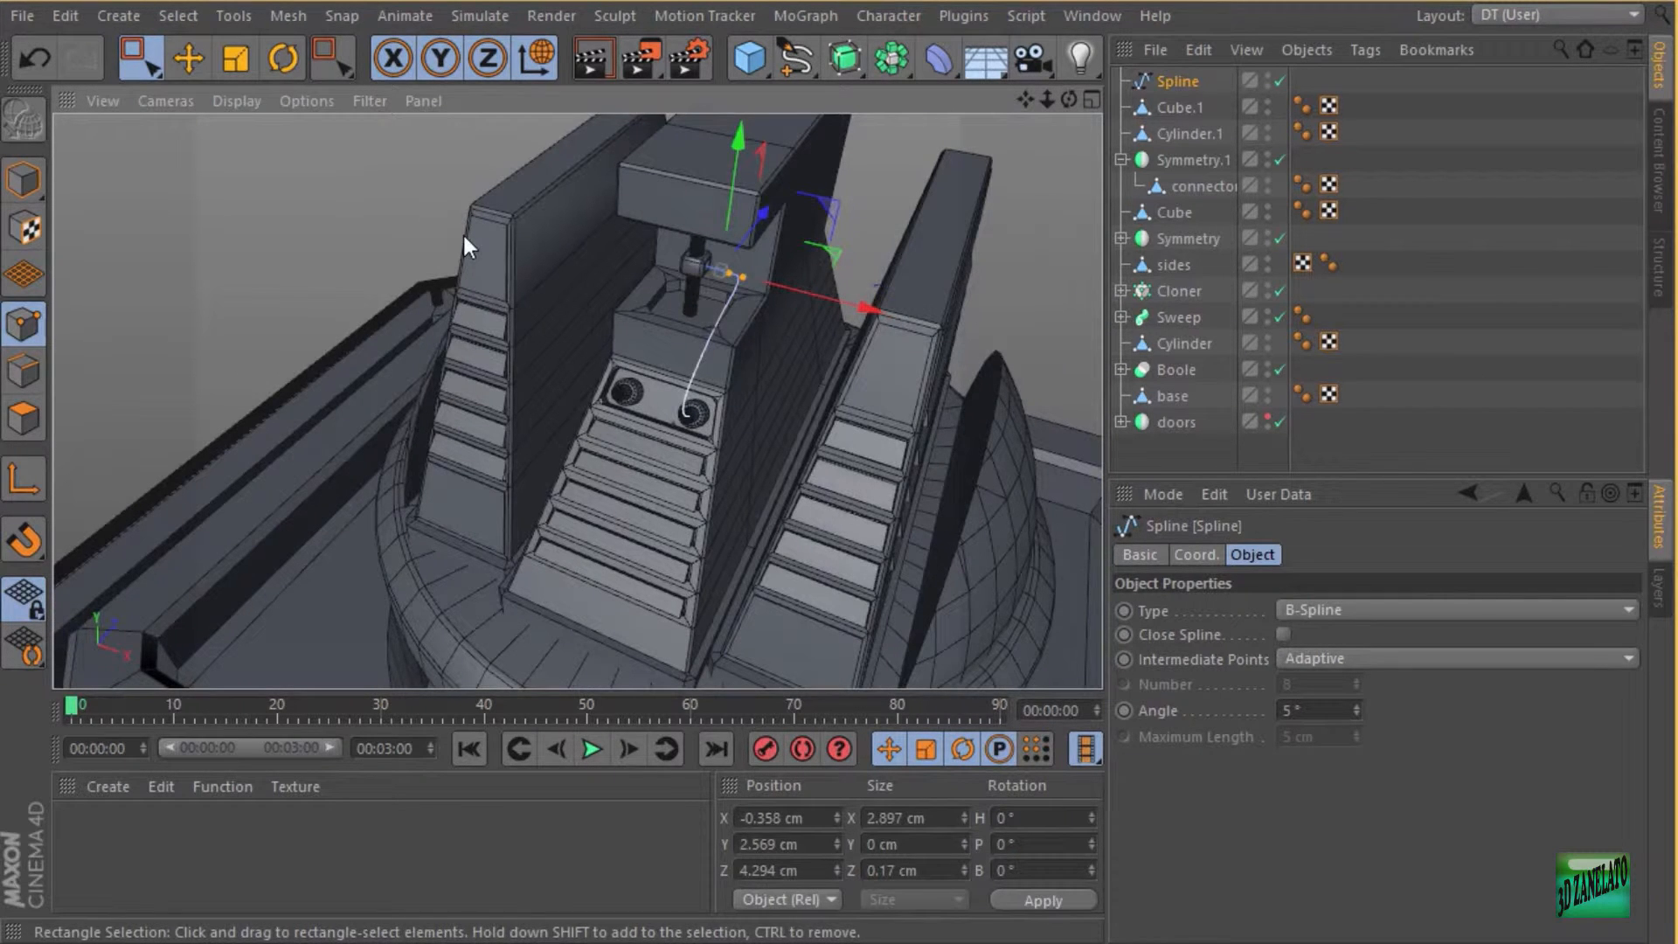
# Create a Sweep object that runs a new Circle of 1 cm radius along the B-spline path.
pyautogui.click(856, 49)
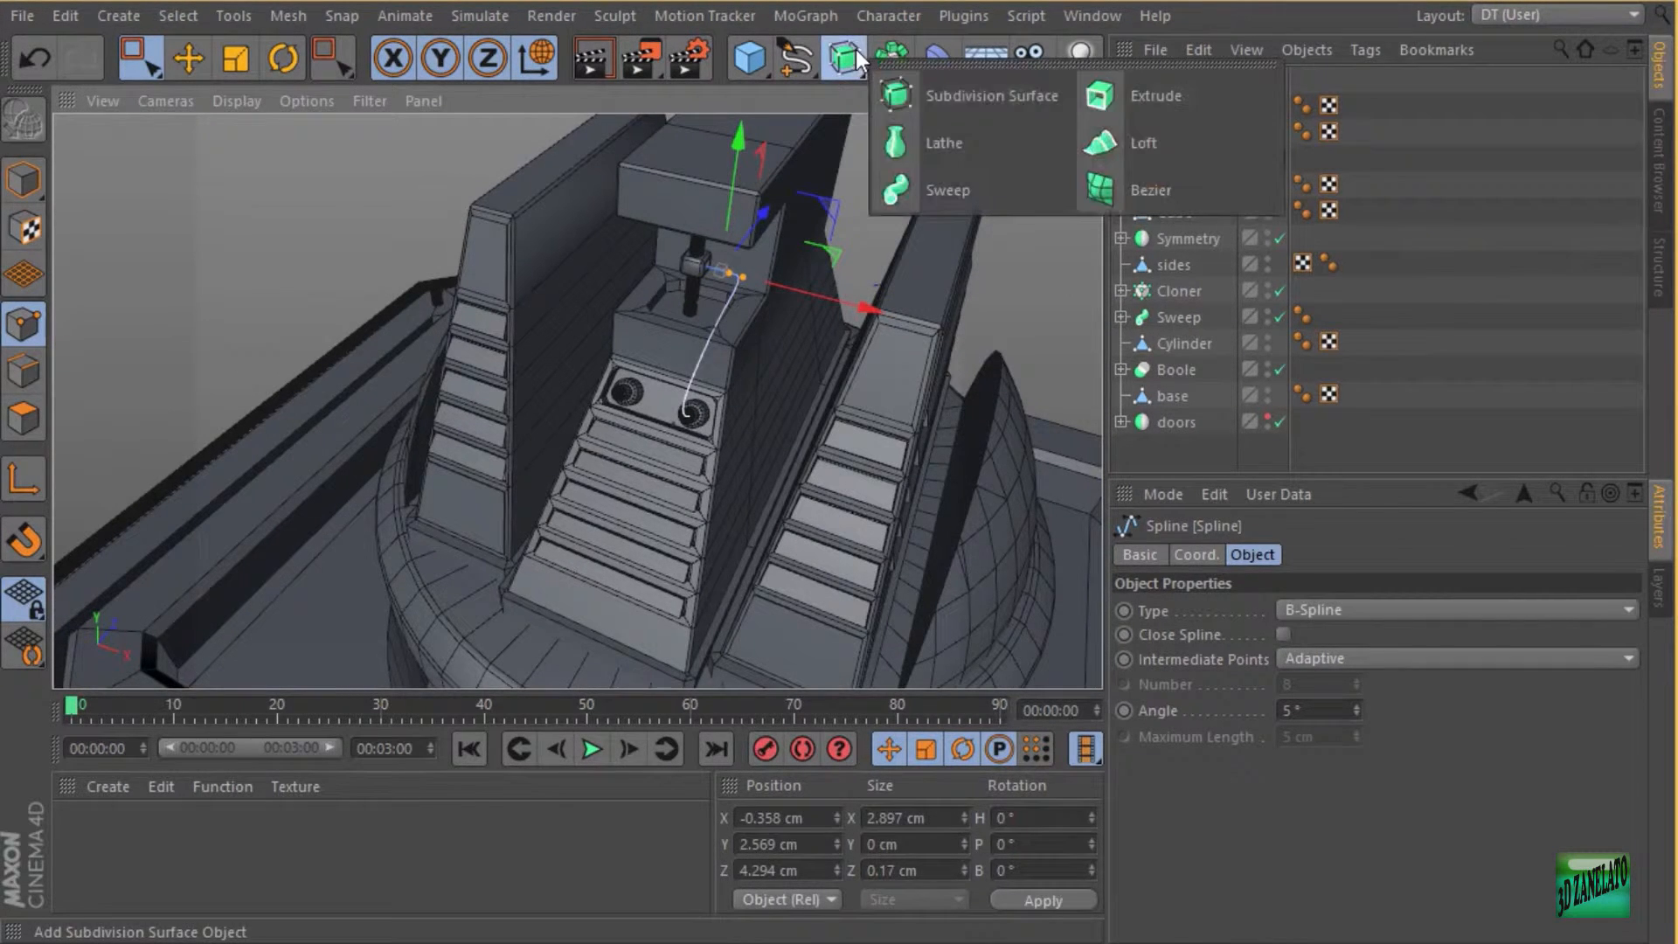
pyautogui.click(959, 187)
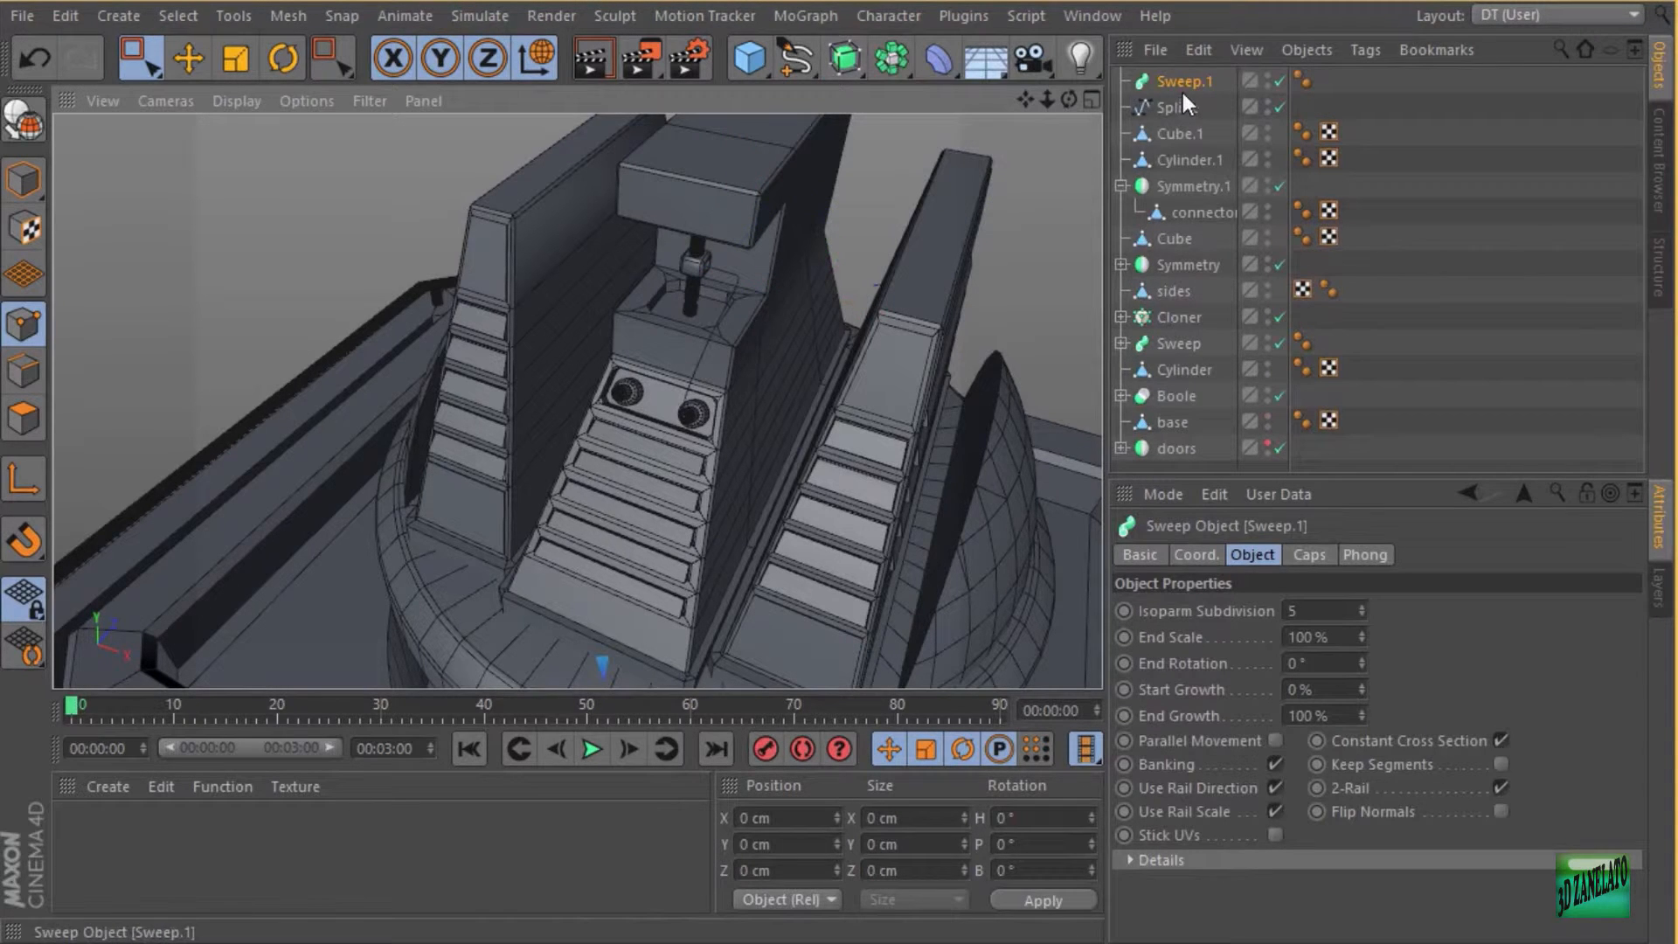
pyautogui.click(795, 58)
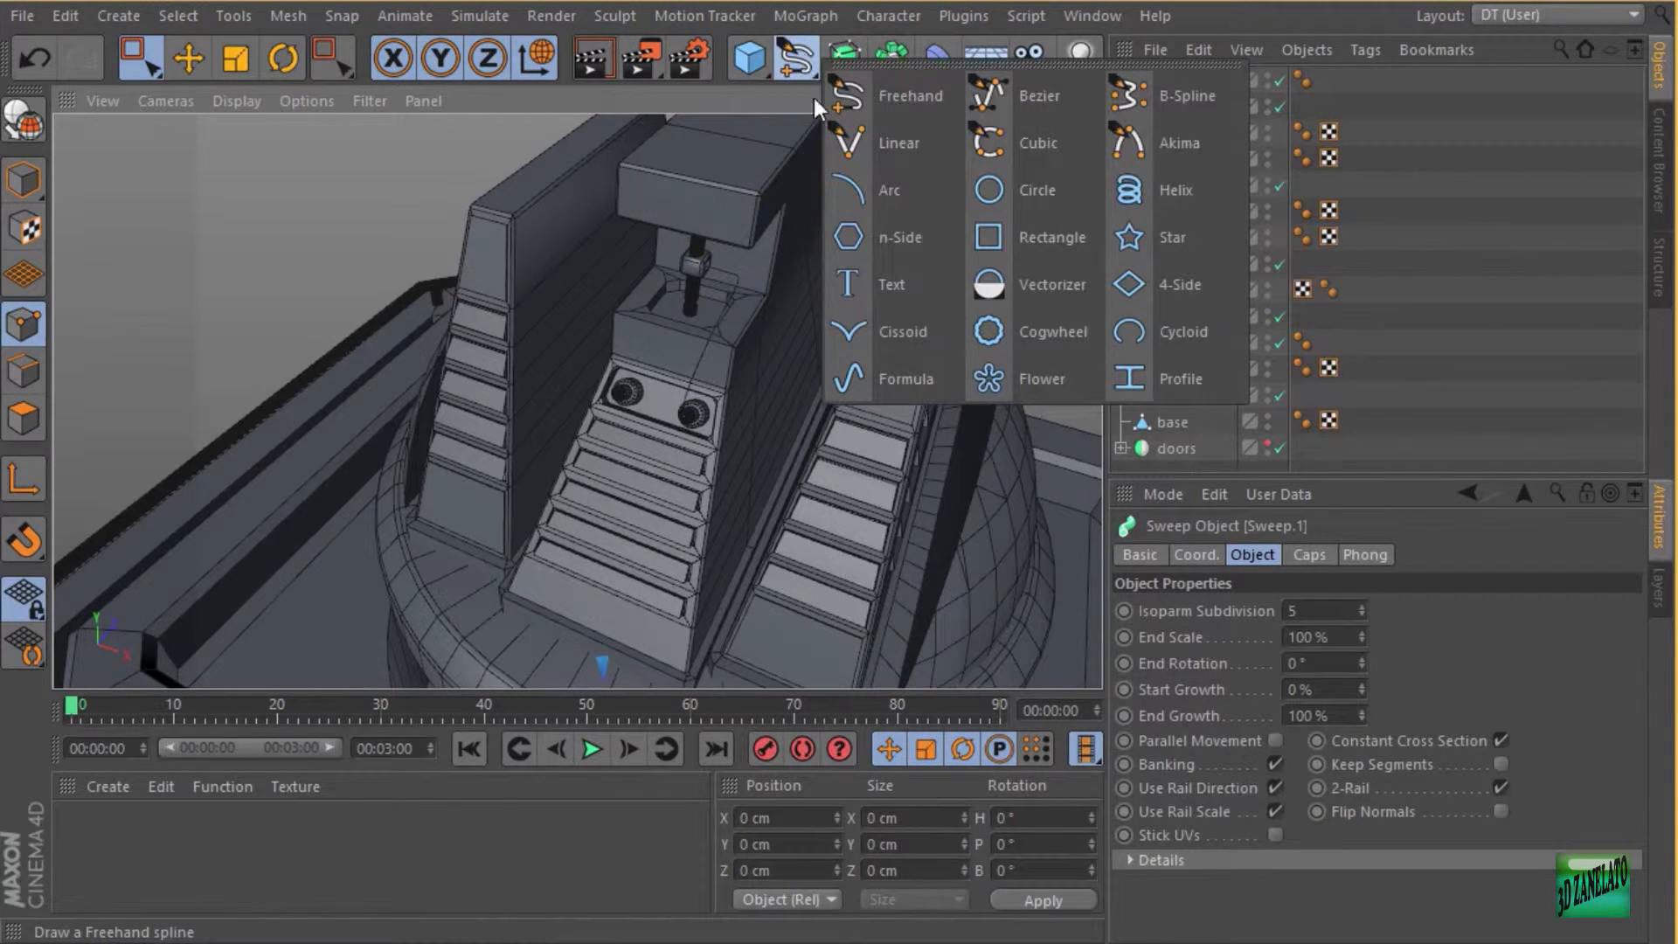
pyautogui.click(1014, 191)
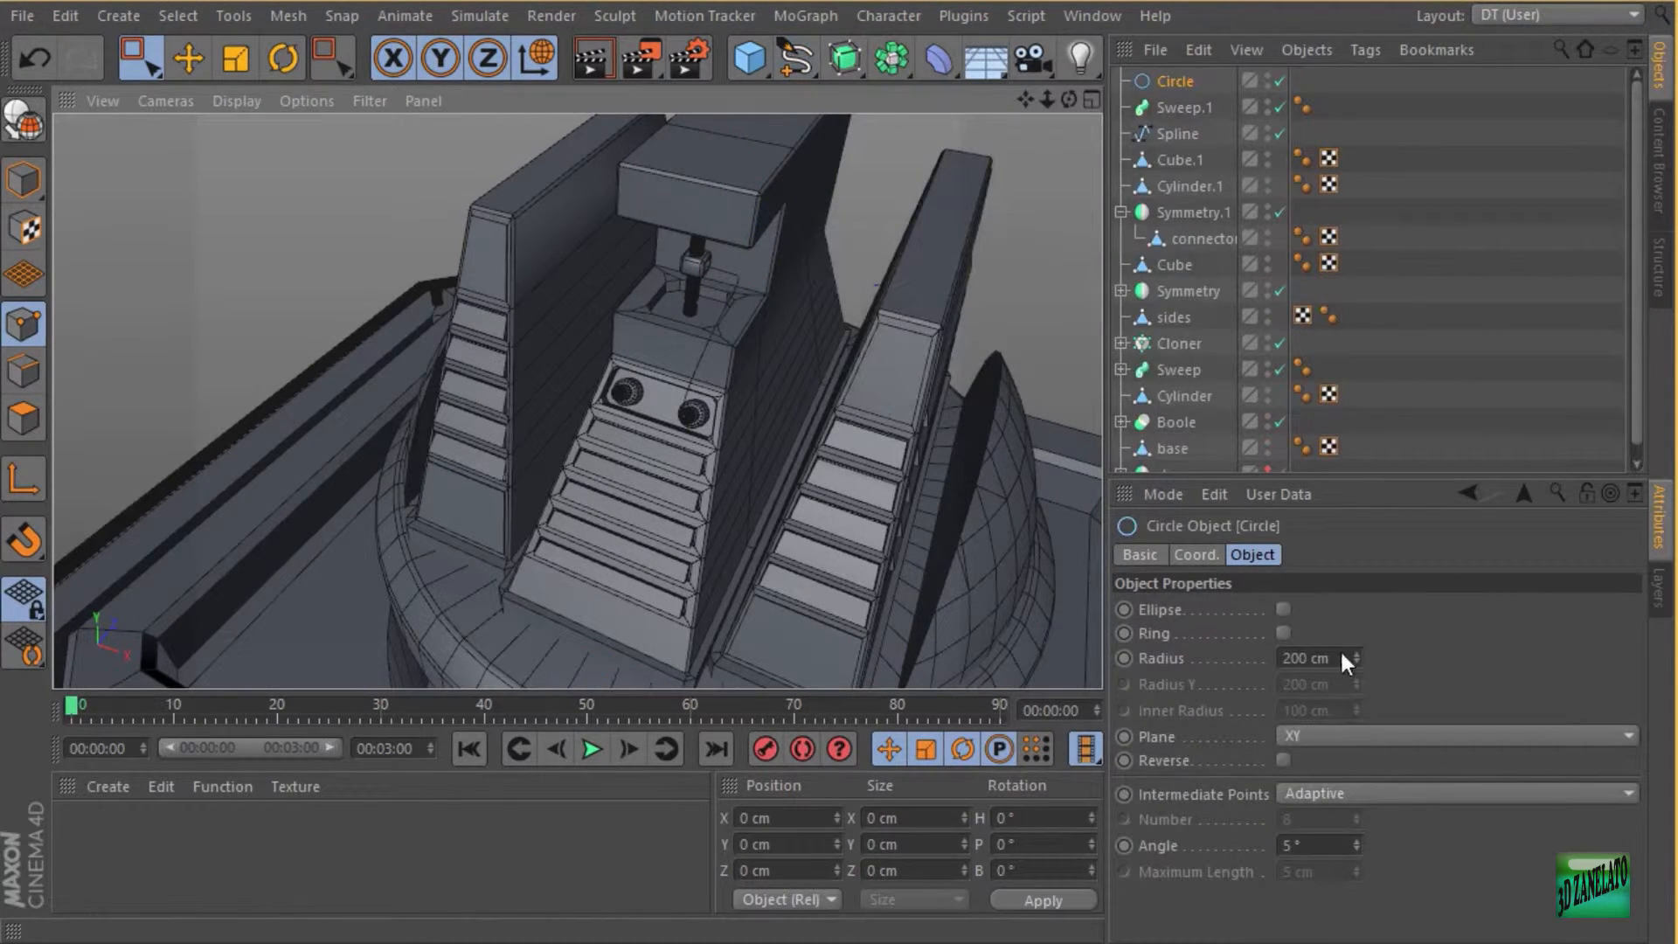
pyautogui.click(1291, 658)
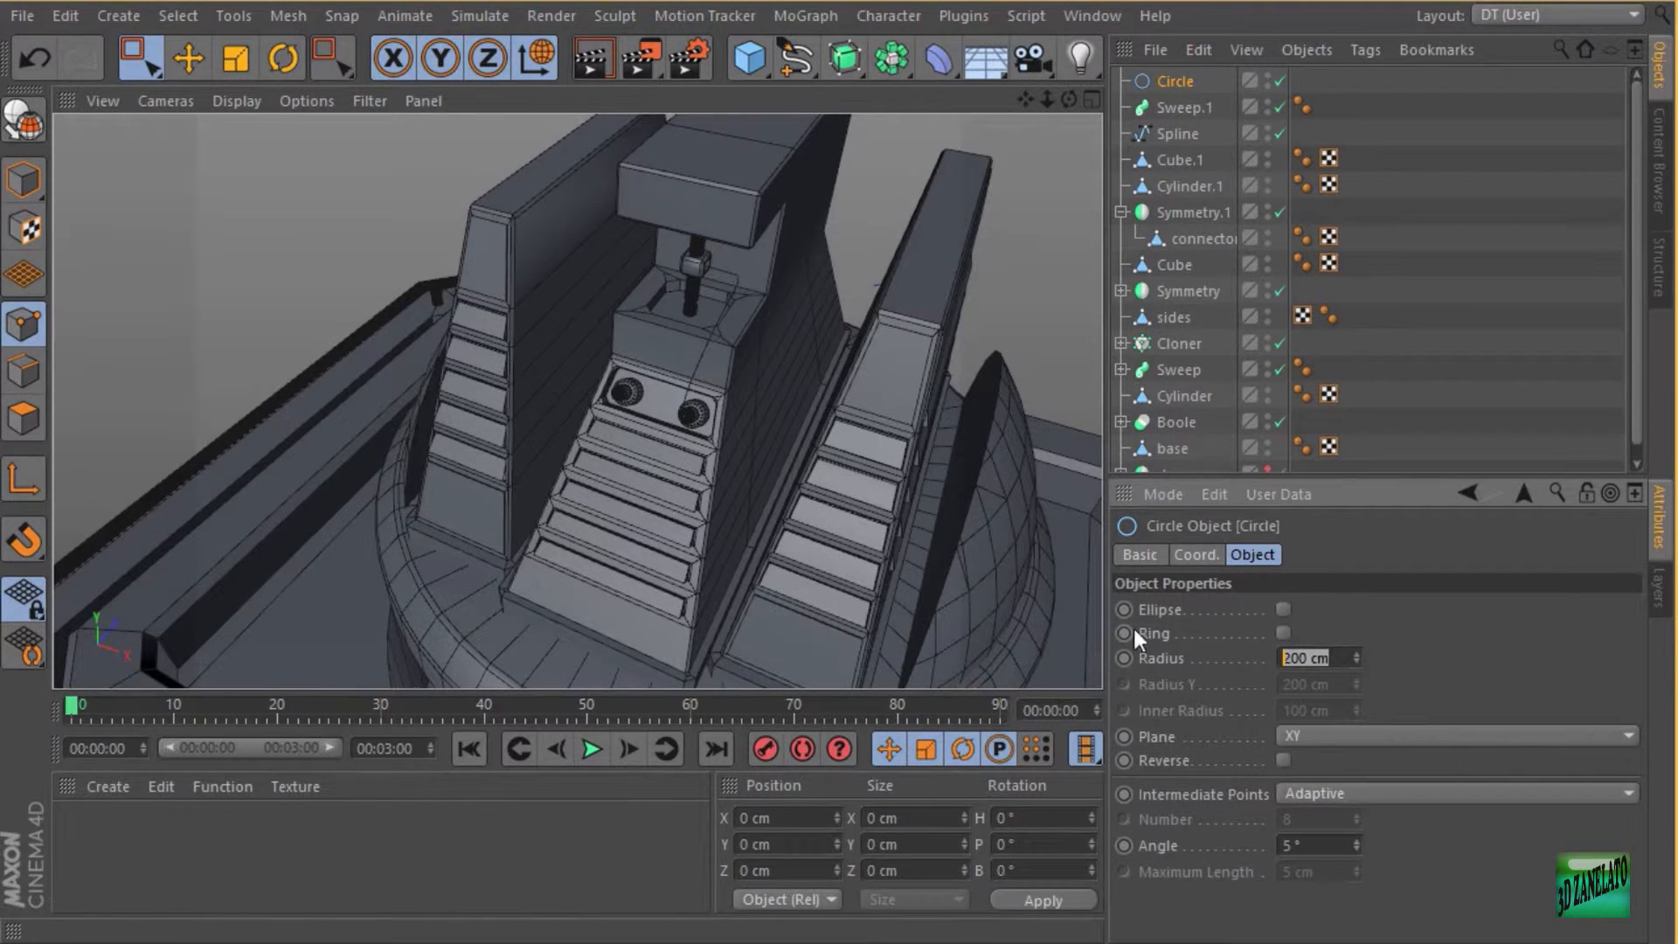
pyautogui.click(1447, 329)
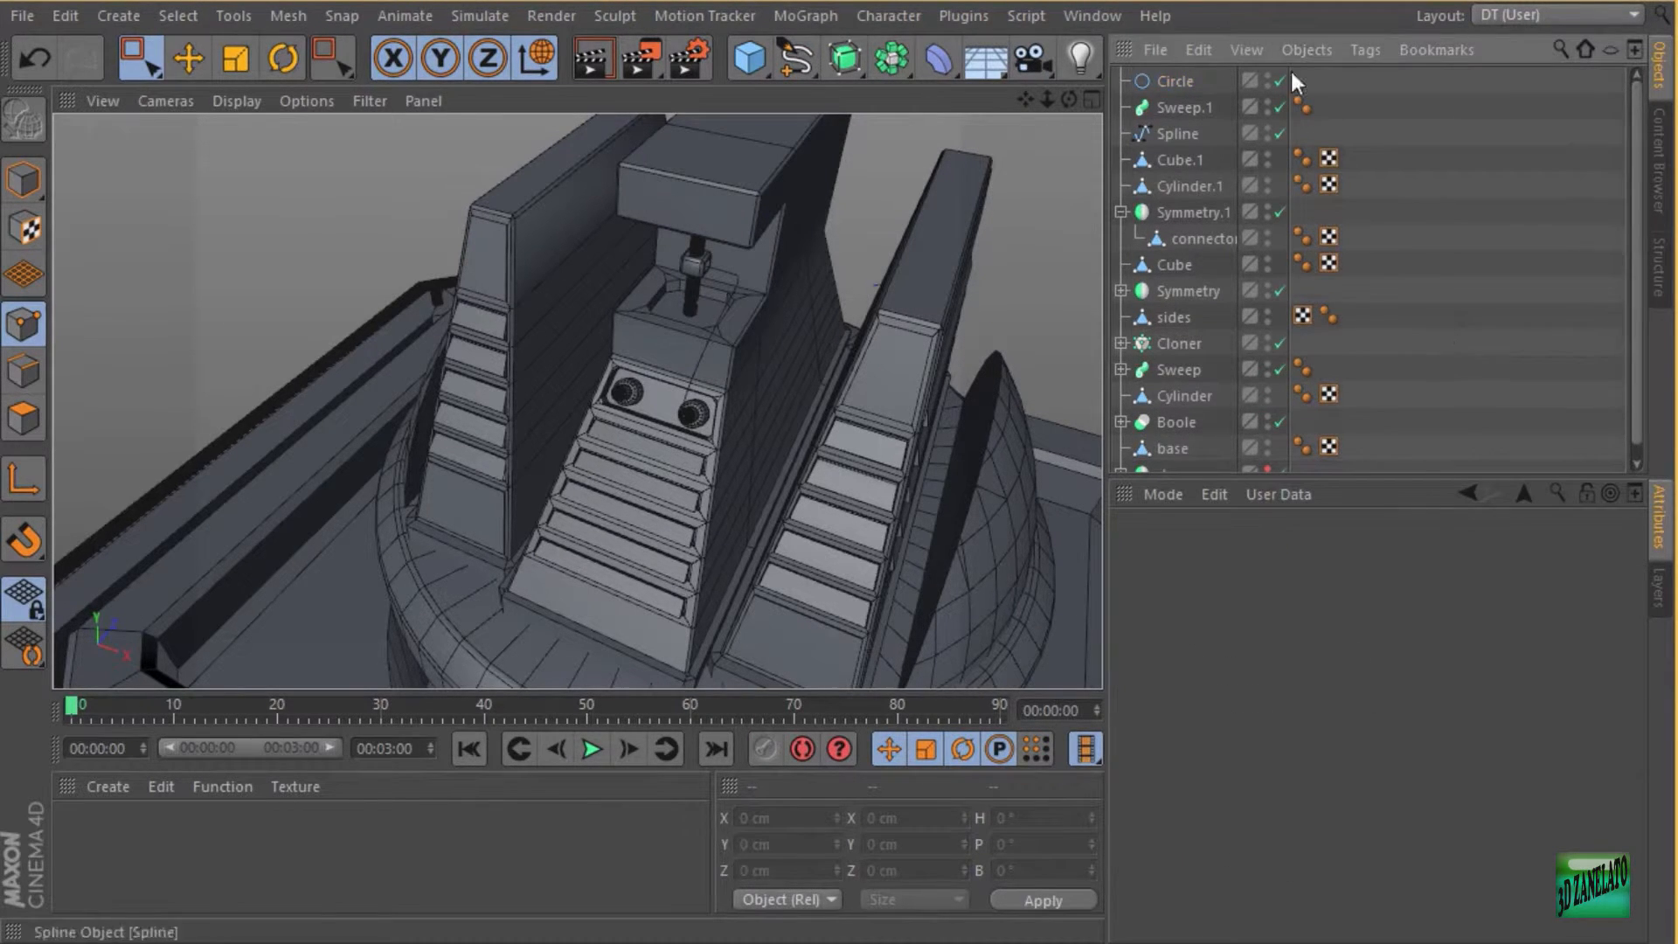
pyautogui.click(1179, 81)
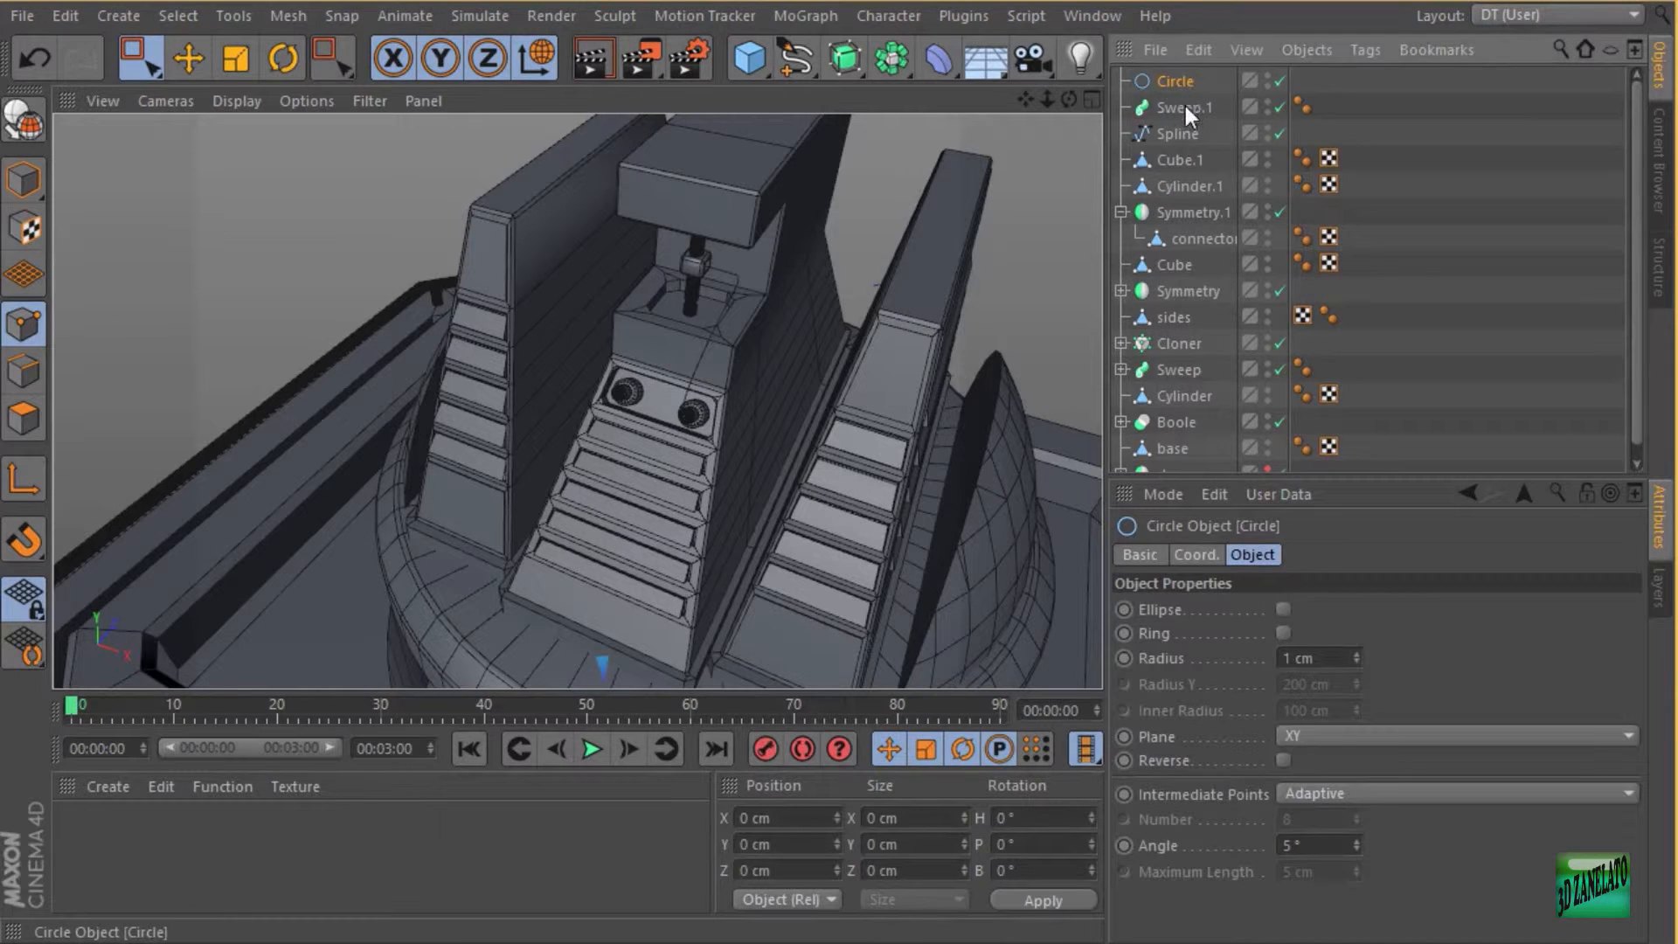
pyautogui.moveTo(1184, 106); pyautogui.dragTo(1192, 114)
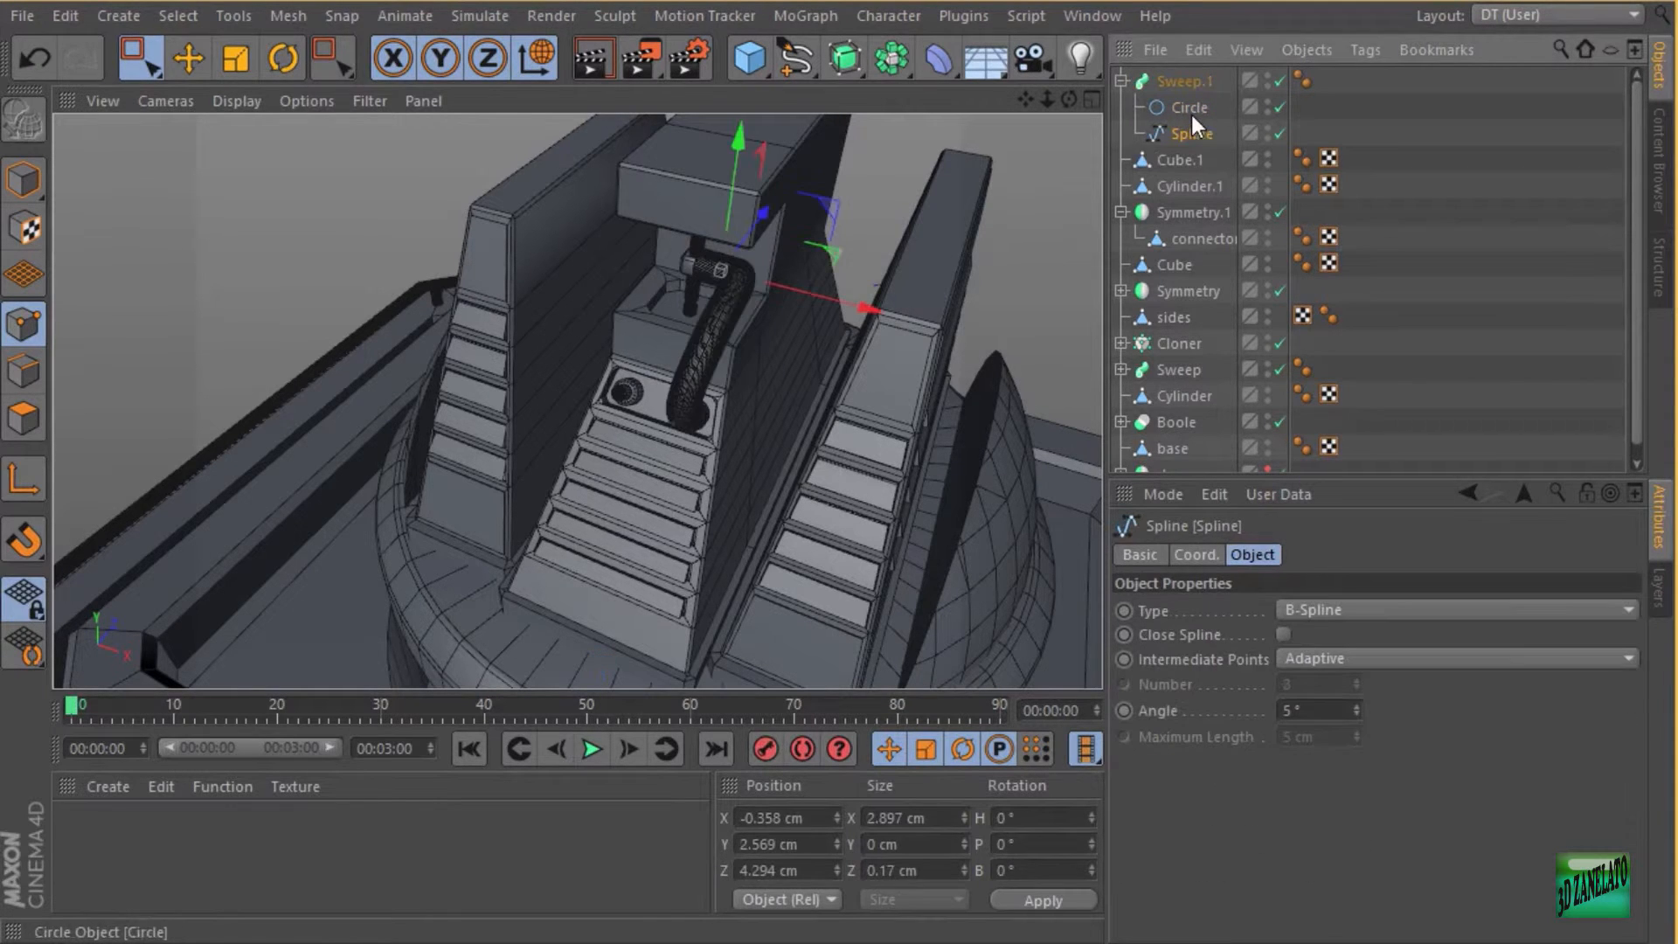
# Thin the swept cable by trying a Circle radius of 0.2 cm and settling on 0.3 cm.
pyautogui.keyDown('alt'); pyautogui.moveTo(821, 206); pyautogui.dragTo(891, 193); pyautogui.keyUp('alt')
pyautogui.scroll(3, 755, 263)
pyautogui.keyDown('alt'); pyautogui.moveTo(755, 263); pyautogui.dragTo(762, 263, button='right'); pyautogui.keyUp('alt')
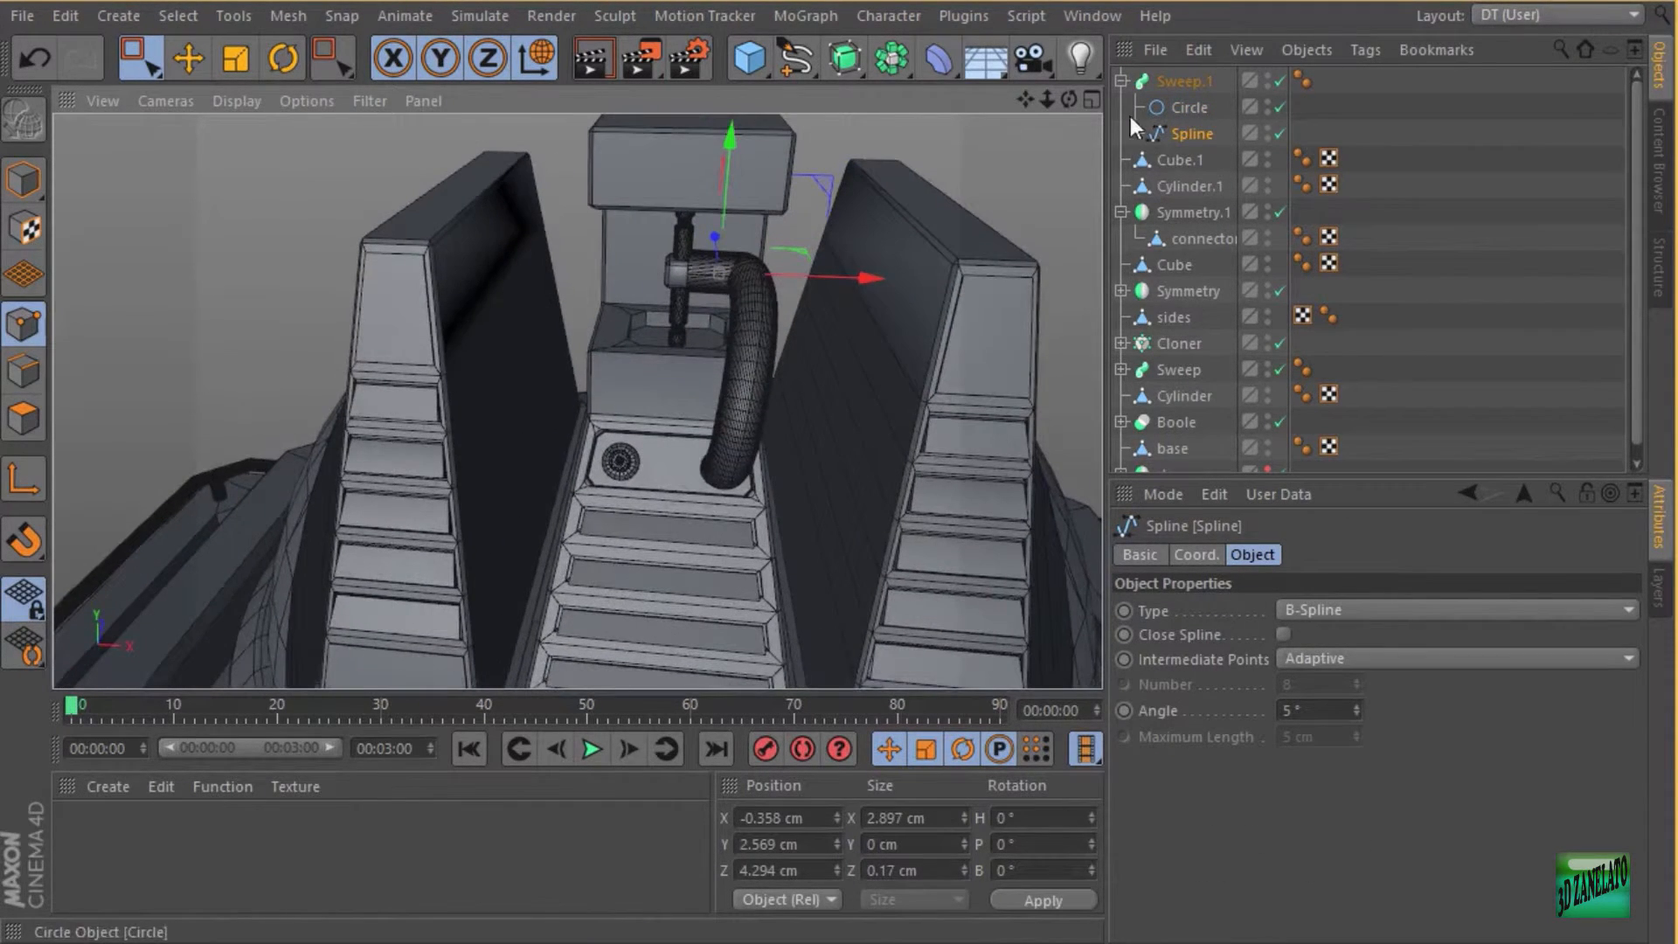
pyautogui.click(1188, 134)
pyautogui.click(1184, 106)
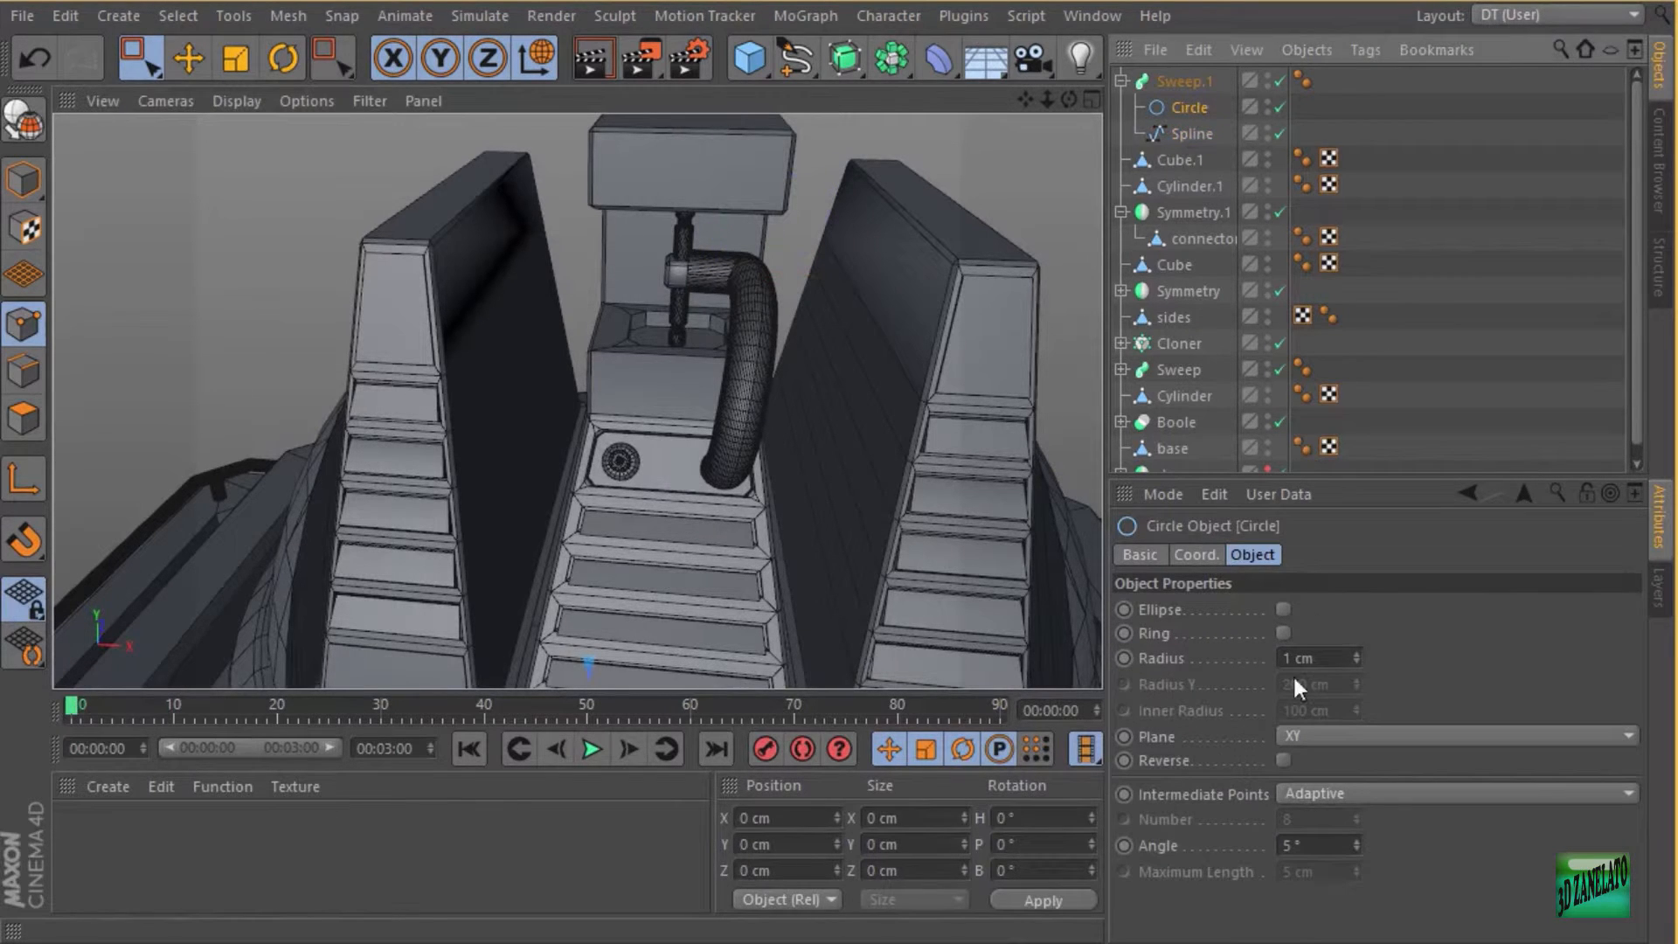
pyautogui.moveTo(1316, 659); pyautogui.dragTo(1255, 656)
pyautogui.write('0.2')
pyautogui.press('Return')
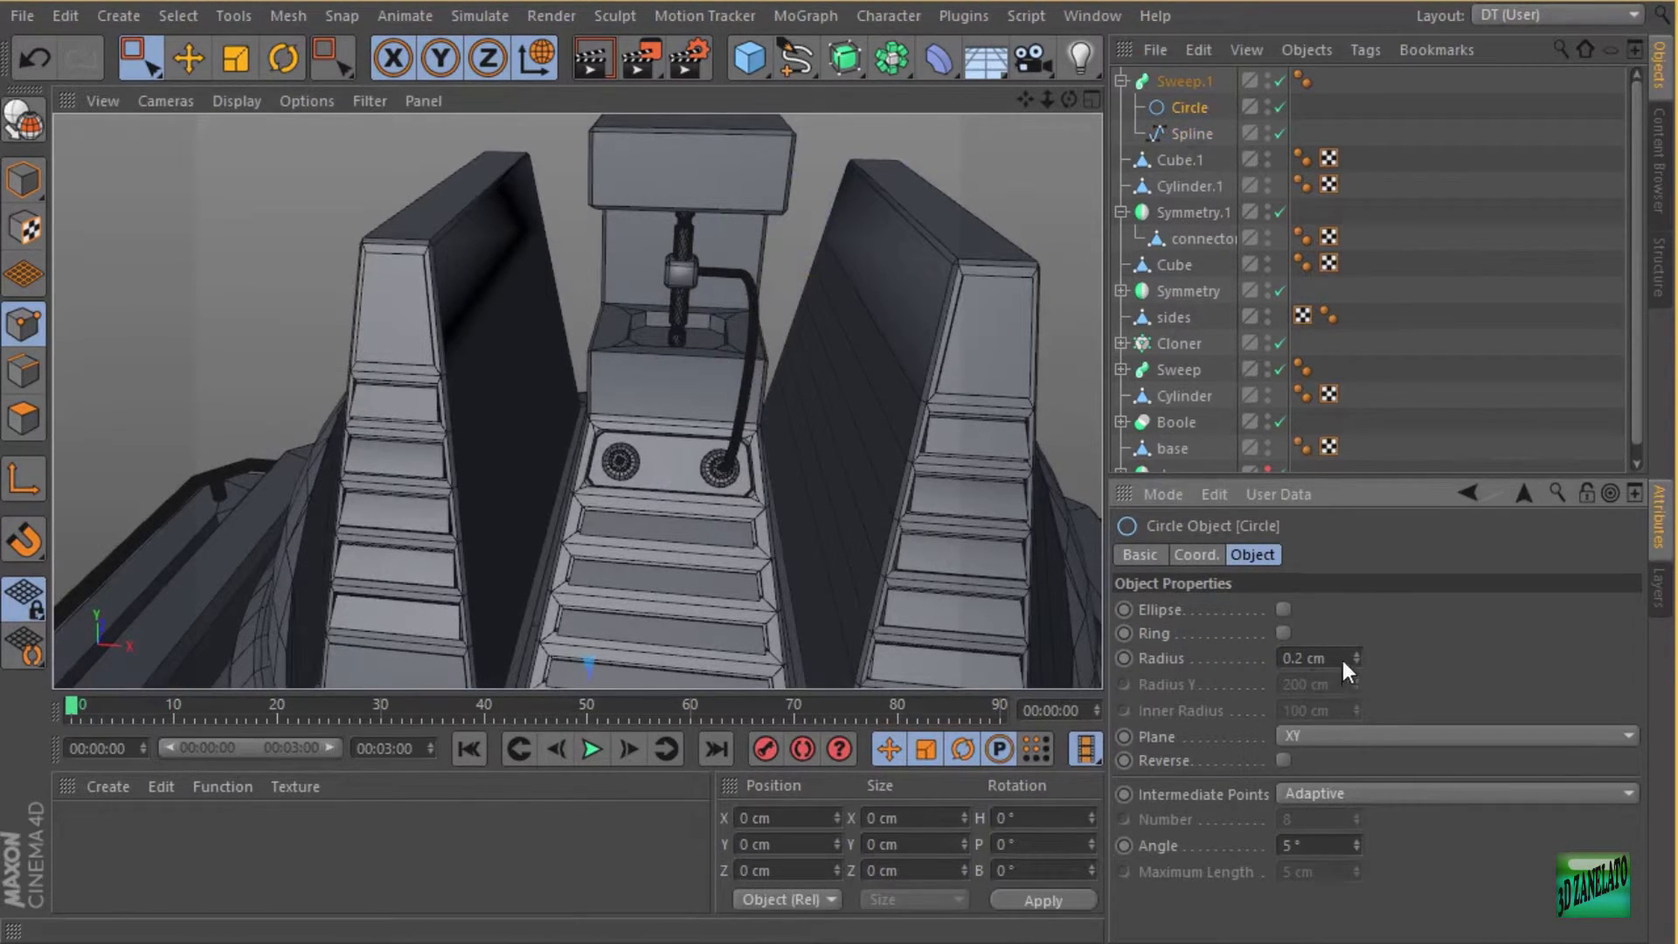
pyautogui.write('0.3')
pyautogui.press('Return')
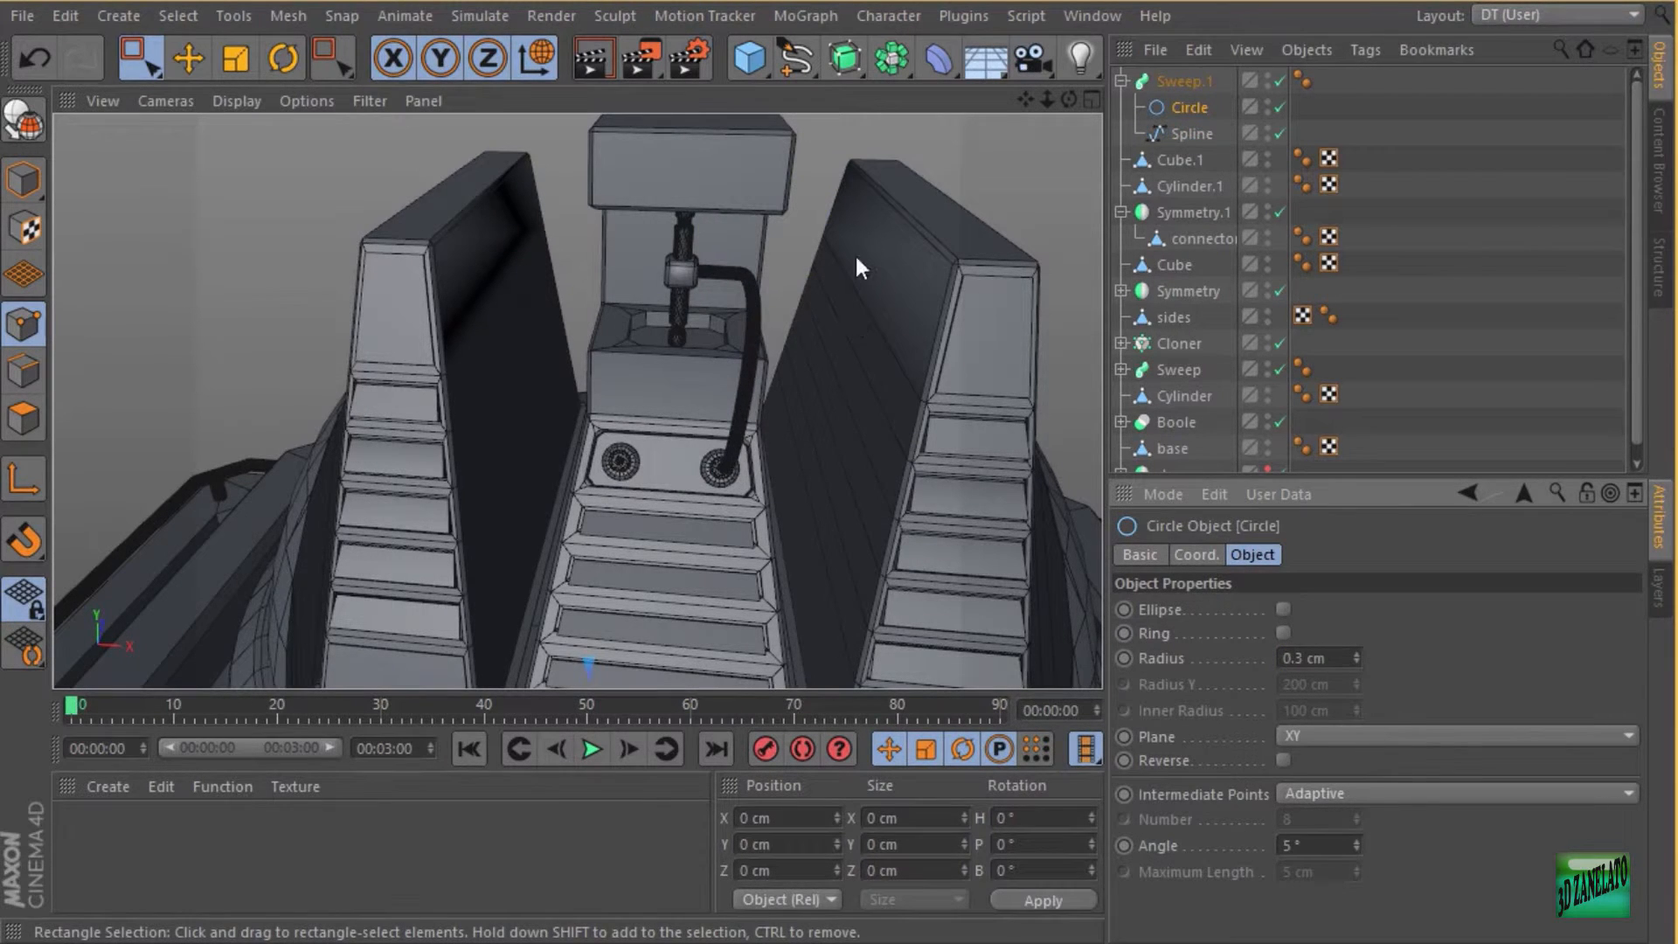
# Examine the swept cable's thickness, bends and ends at the central block and the connector from several angles.
pyautogui.scroll(5, 767, 257)
pyautogui.scroll(-8, 767, 255)
pyautogui.scroll(6, 753, 264)
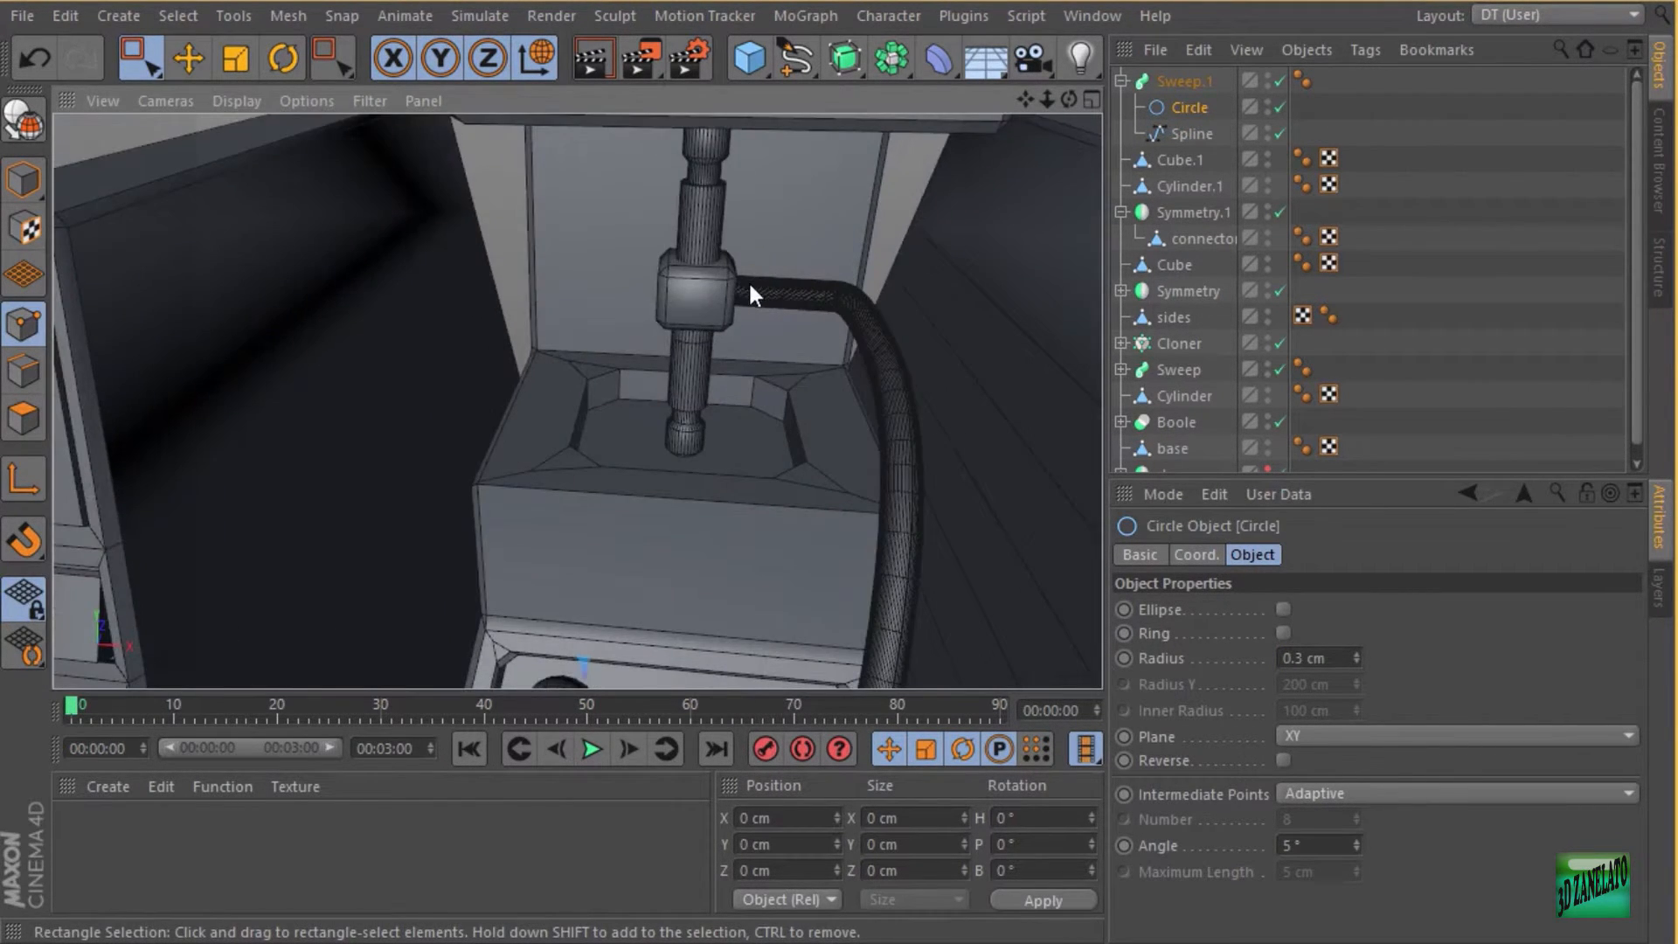
pyautogui.scroll(-6, 751, 267)
pyautogui.keyDown('alt'); pyautogui.moveTo(753, 253); pyautogui.dragTo(498, 223); pyautogui.keyUp('alt')
pyautogui.scroll(3, 680, 267)
pyautogui.scroll(-6, 681, 267)
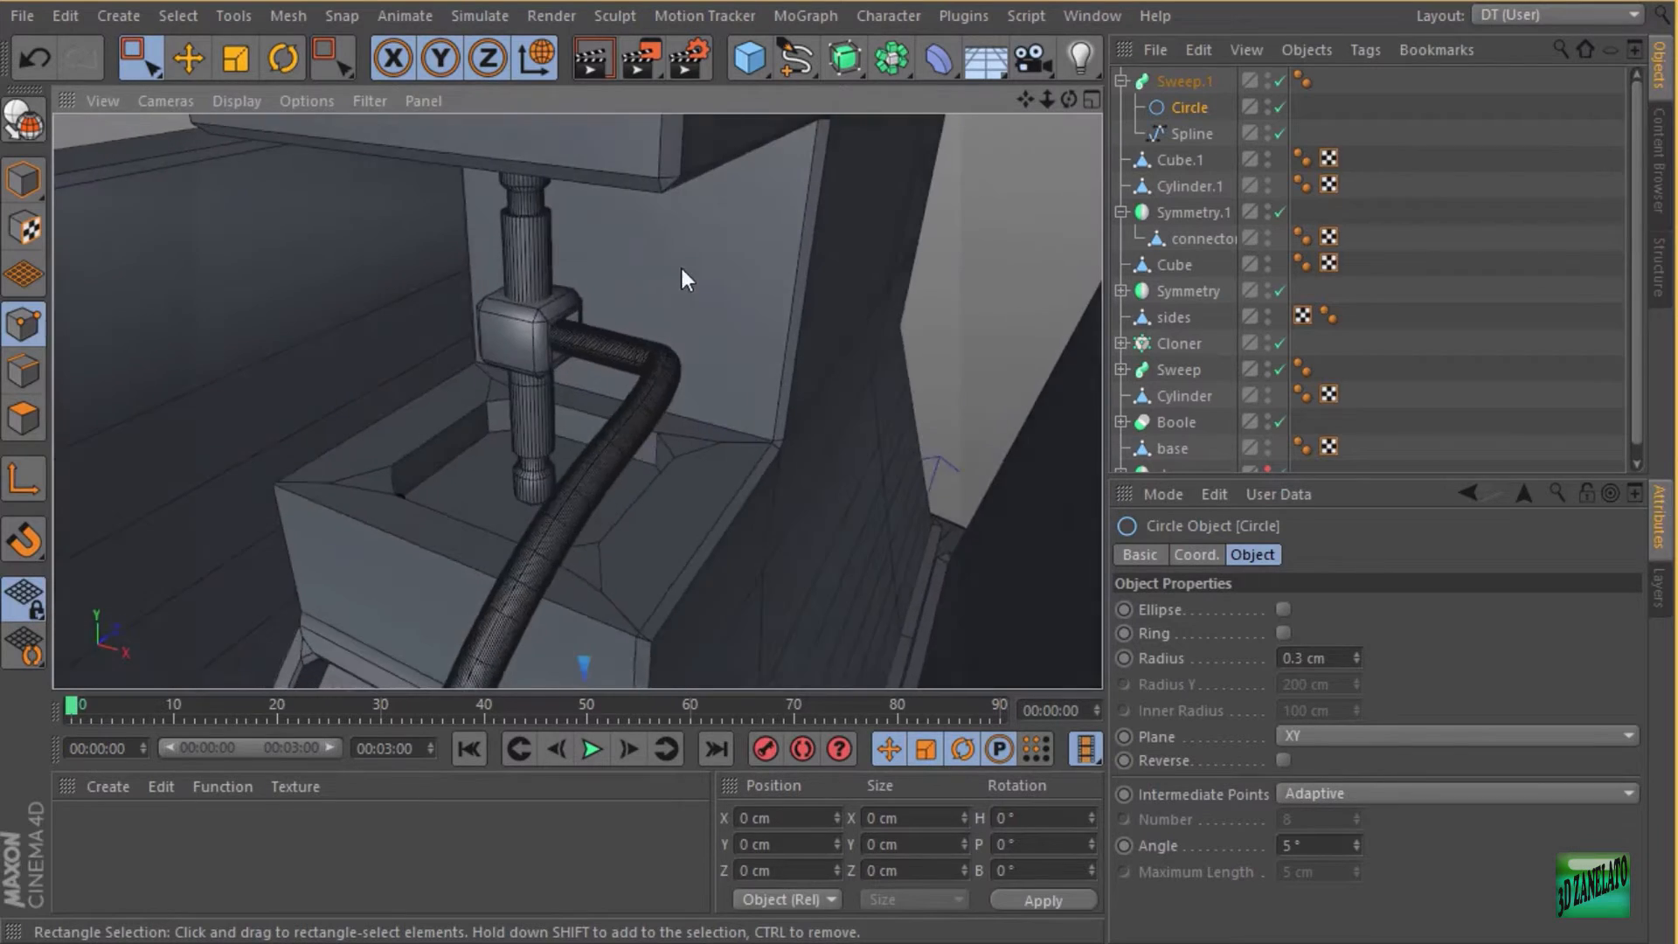
pyautogui.scroll(-4, 695, 242)
pyautogui.scroll(4, 727, 231)
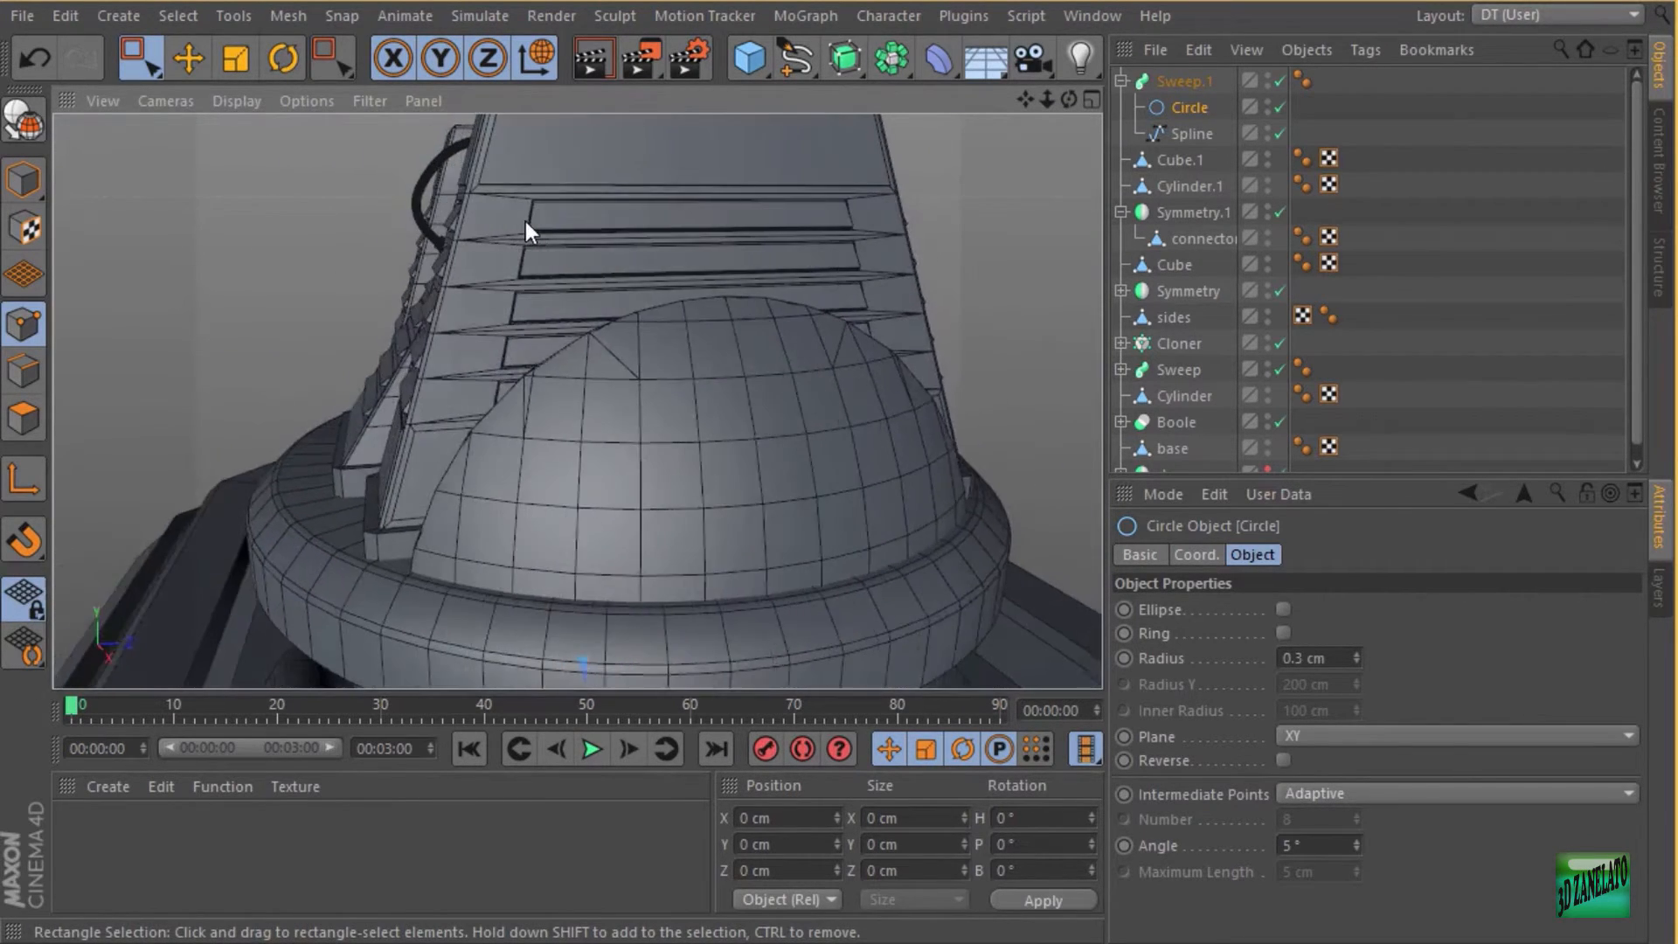
pyautogui.keyDown('alt'); pyautogui.moveTo(333, 224); pyautogui.dragTo(389, 234, button='right'); pyautogui.keyUp('alt')
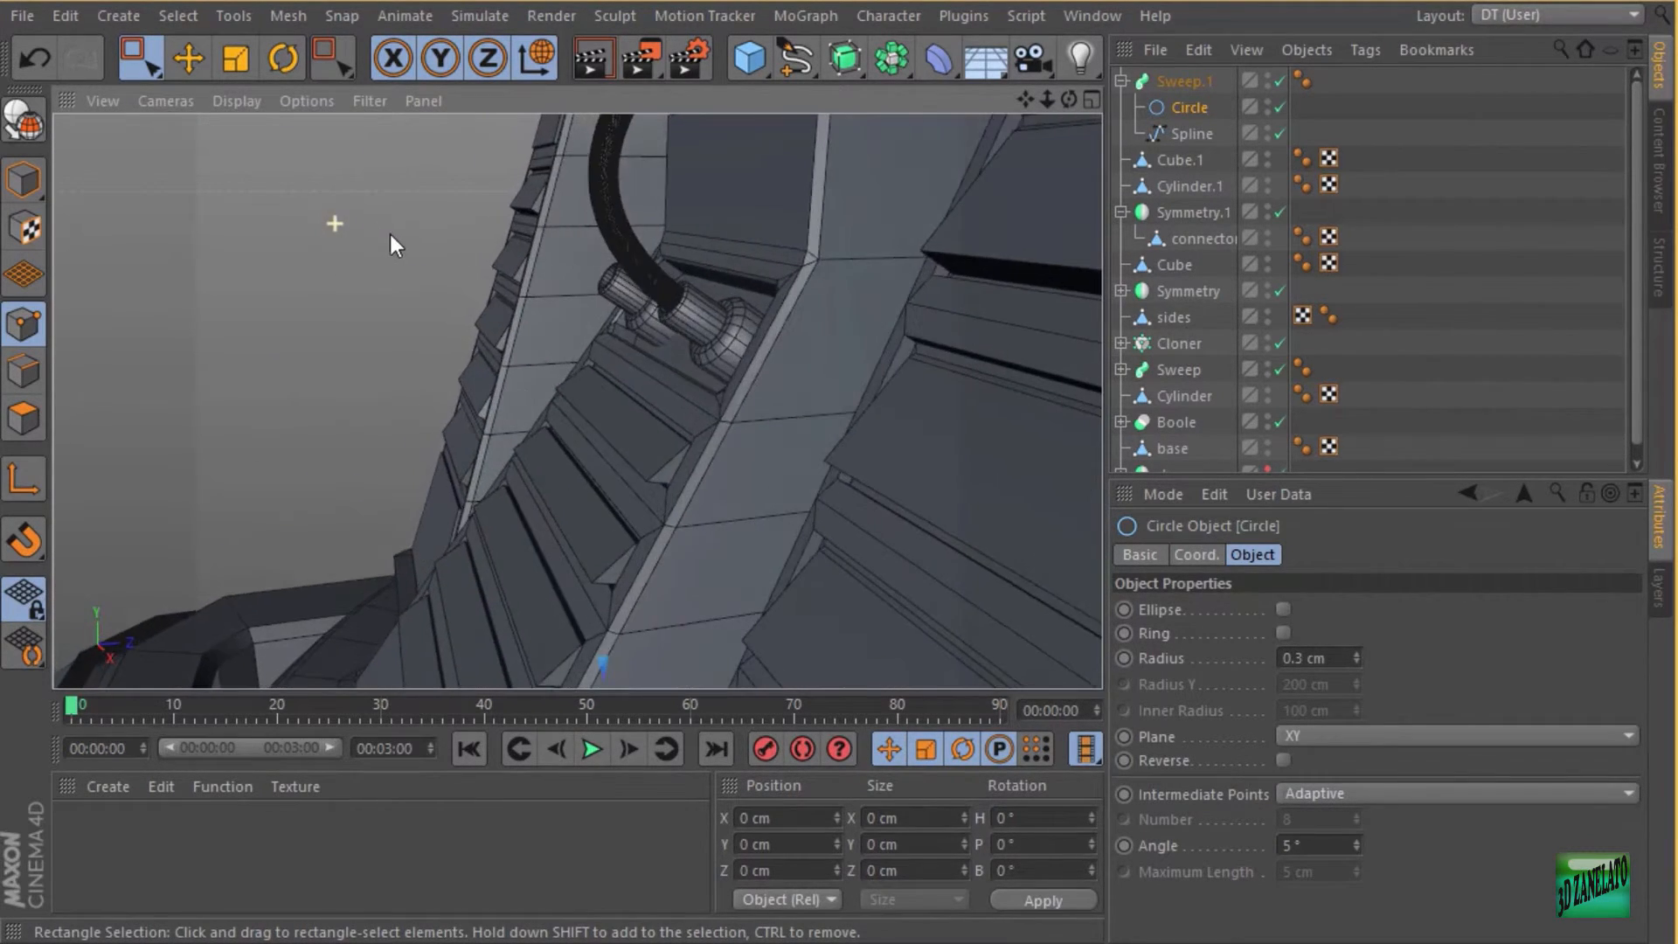
pyautogui.keyDown('alt'); pyautogui.moveTo(389, 235); pyautogui.dragTo(423, 229, button='middle'); pyautogui.keyUp('alt')
pyautogui.keyDown('alt'); pyautogui.moveTo(465, 345); pyautogui.dragTo(423, 334, button='right'); pyautogui.keyUp('alt')
pyautogui.keyDown('alt'); pyautogui.moveTo(423, 334); pyautogui.dragTo(638, 340); pyautogui.keyUp('alt')
# Return to model mode and rename the cable's collapsed Sweep object as "coolant line".
pyautogui.click(24, 179)
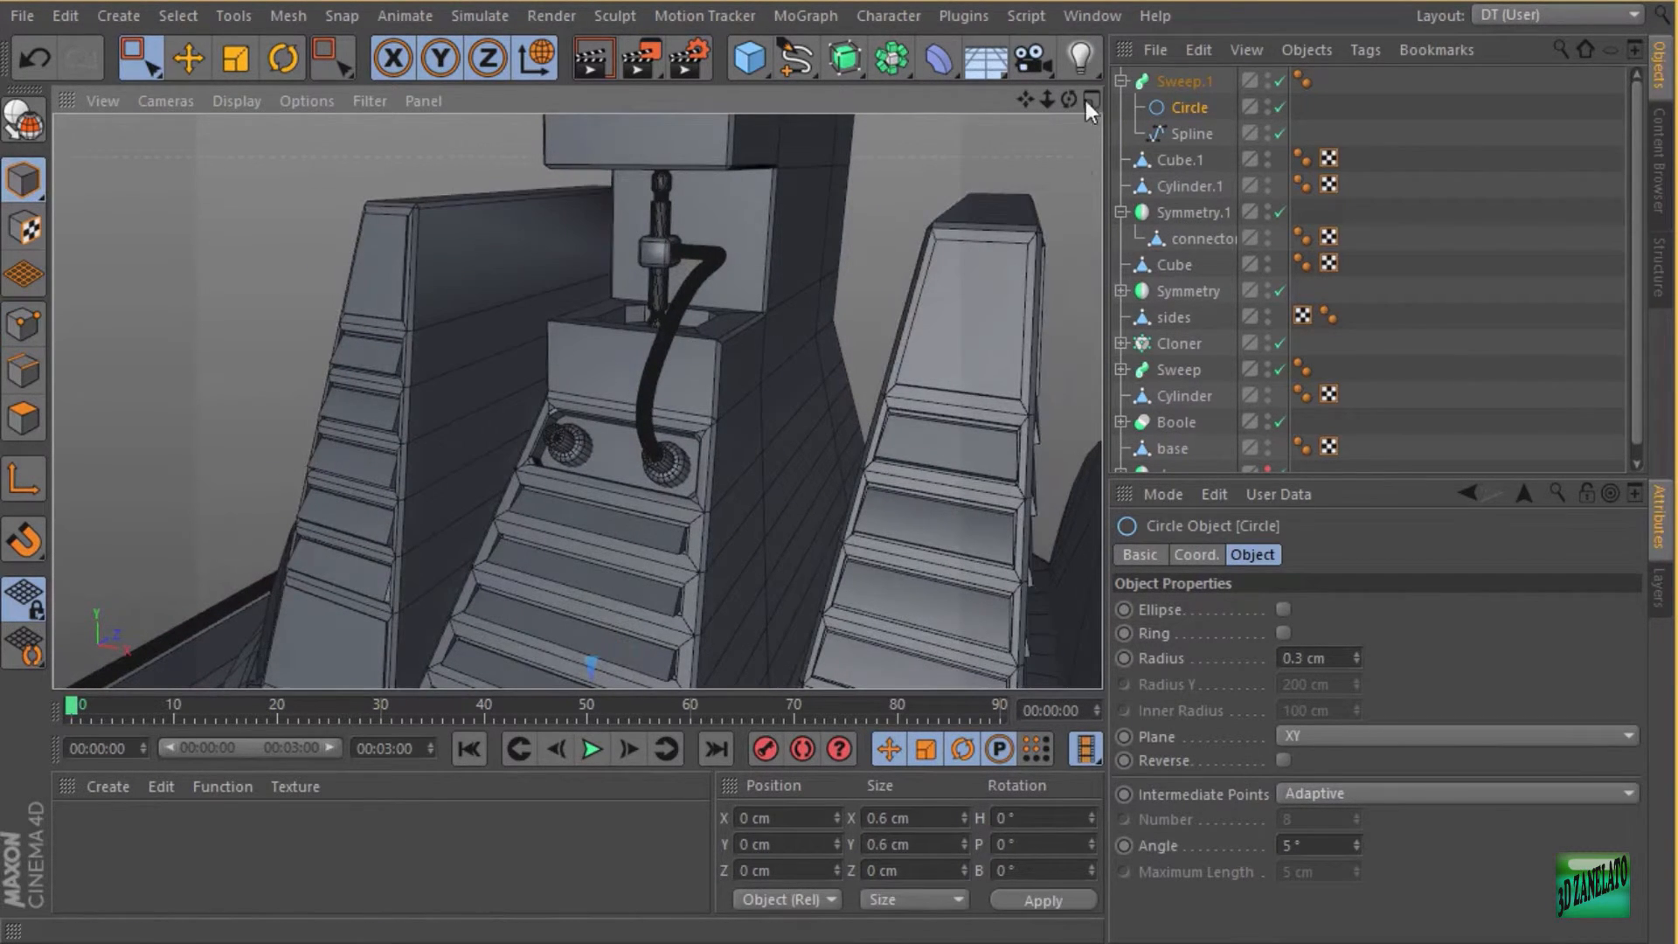
pyautogui.click(1121, 80)
pyautogui.click(1175, 81)
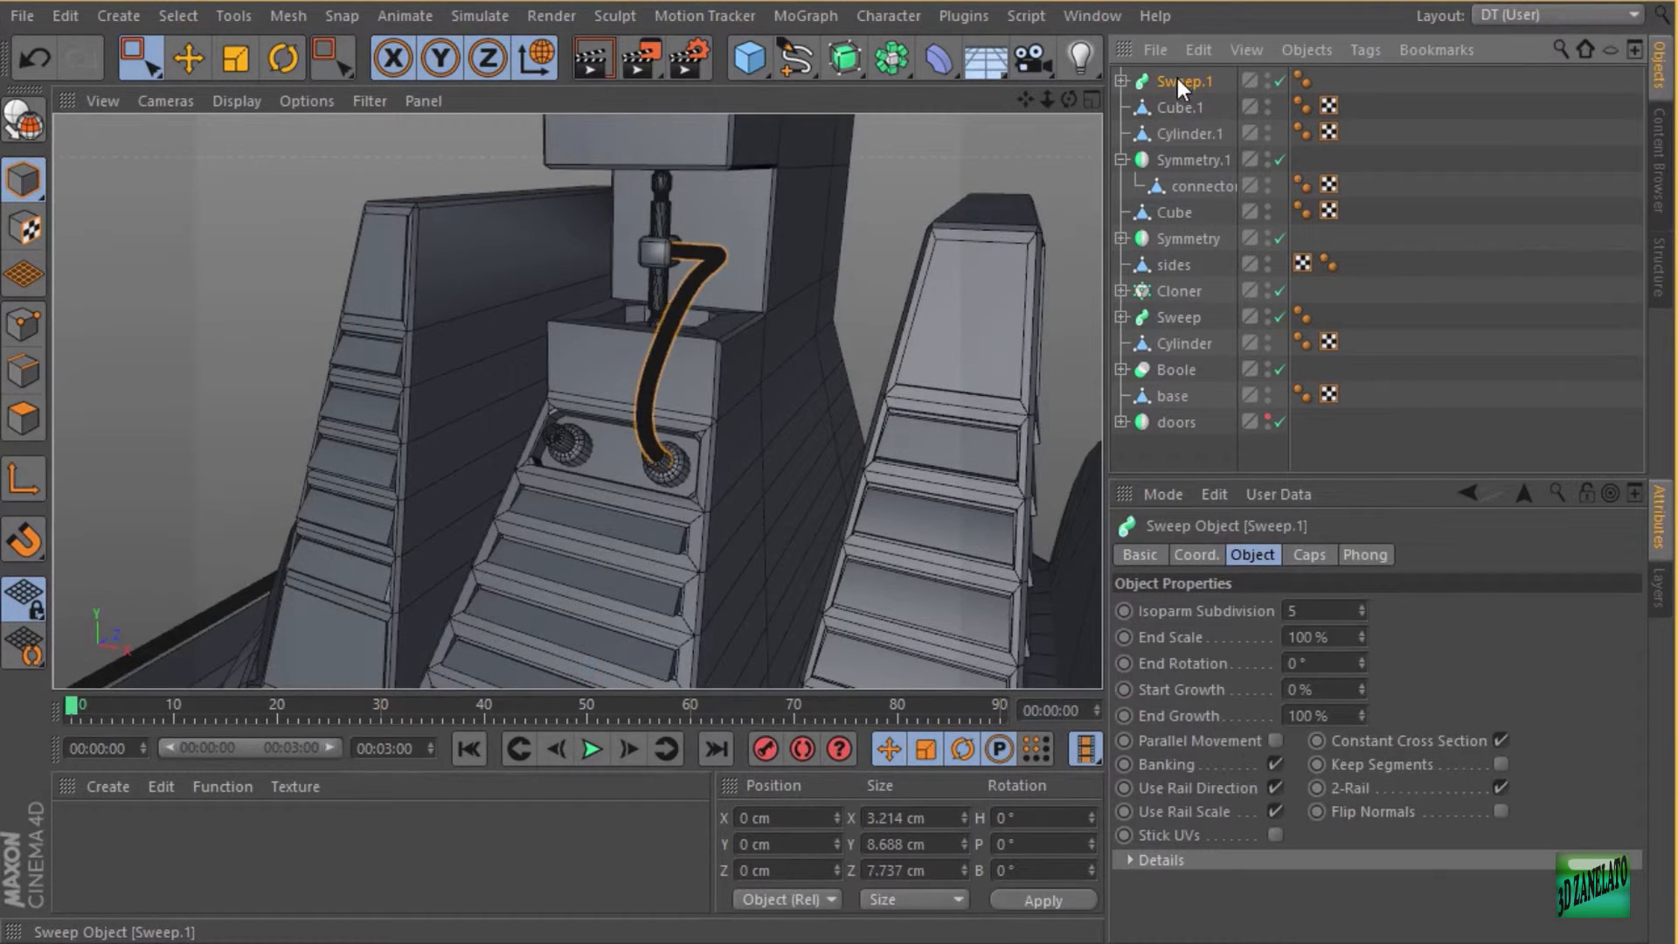
pyautogui.doubleClick(1177, 77)
pyautogui.write('coola')
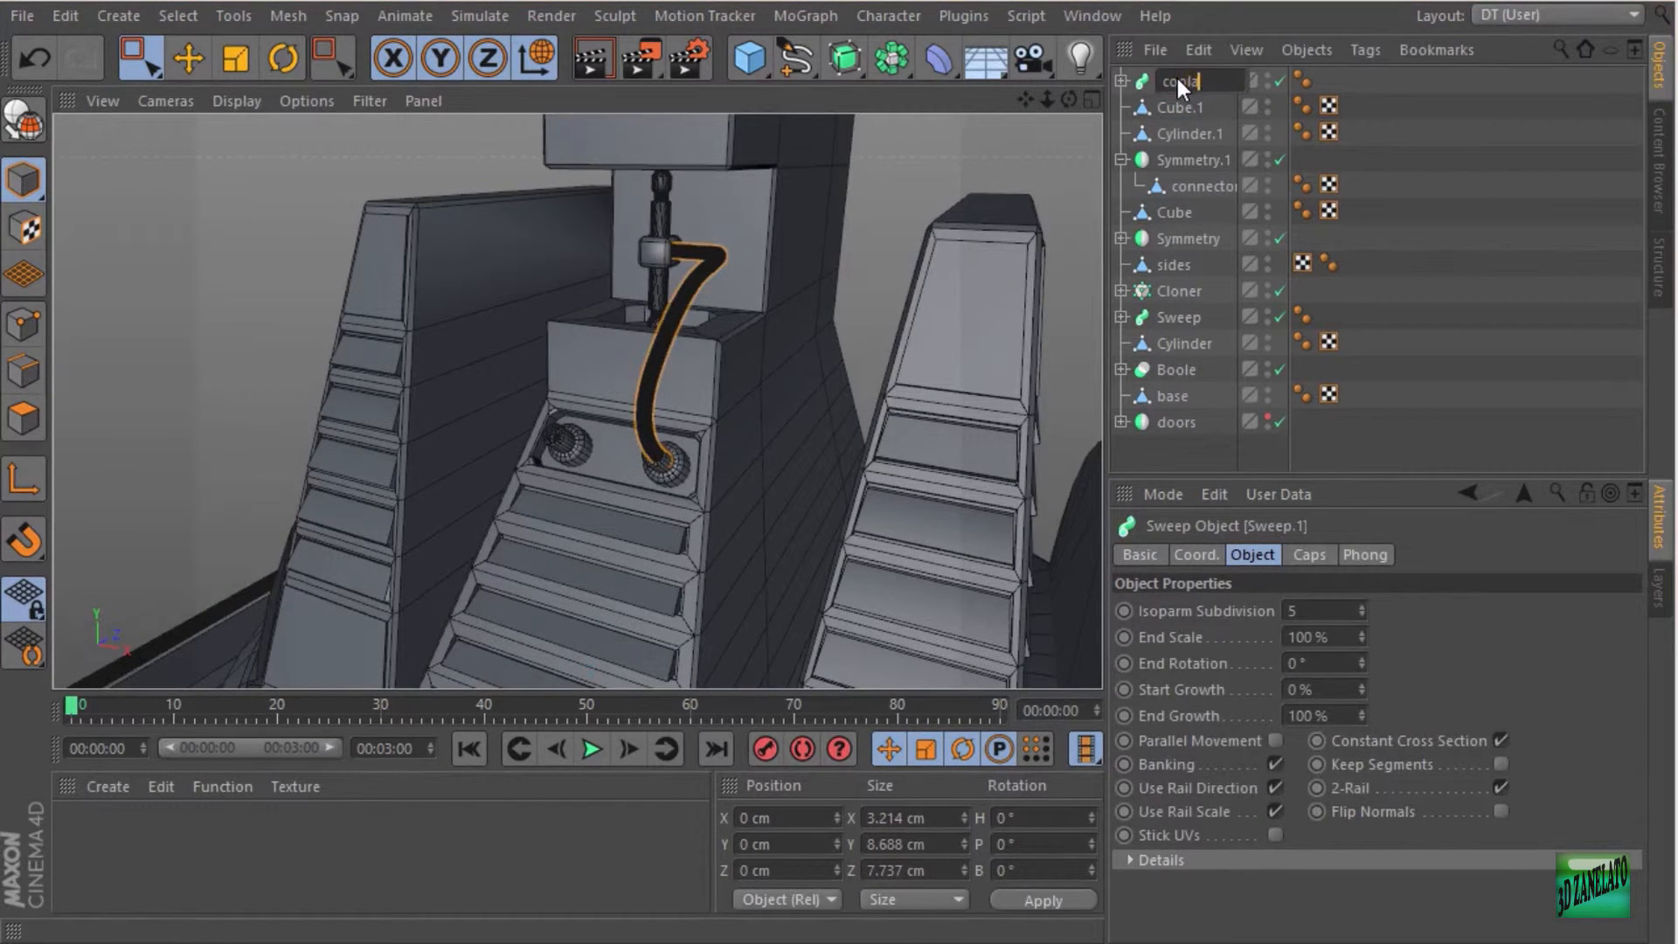
pyautogui.write('nt line')
pyautogui.press('Return')
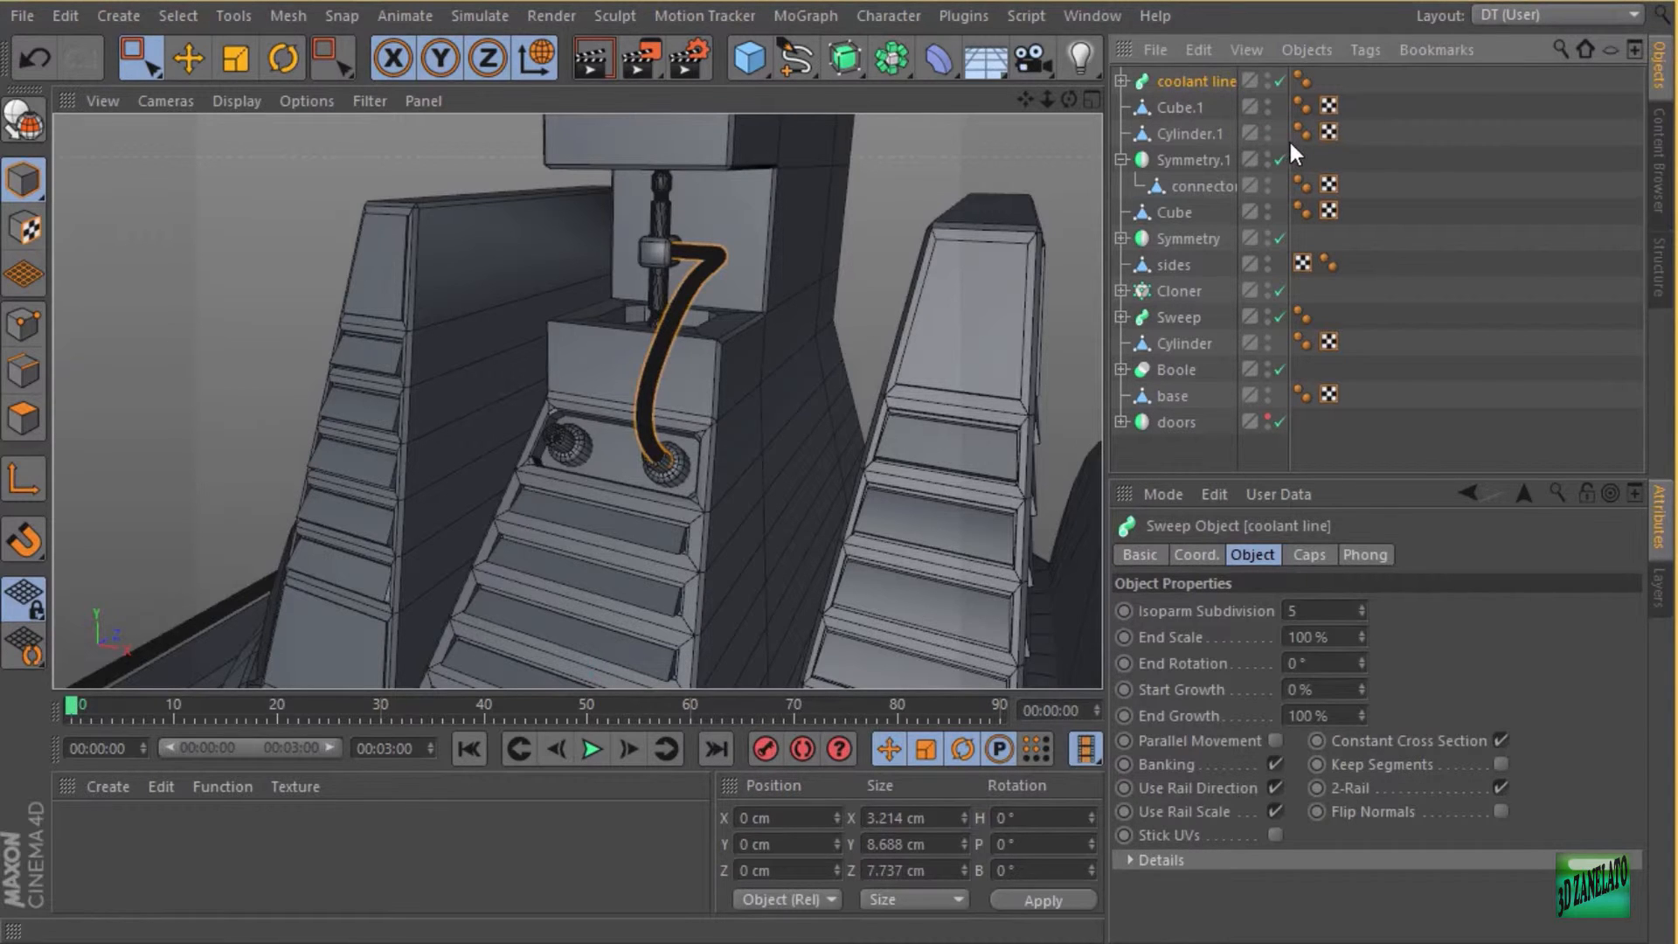
pyautogui.moveTo(1287, 138); pyautogui.dragTo(1389, 143)
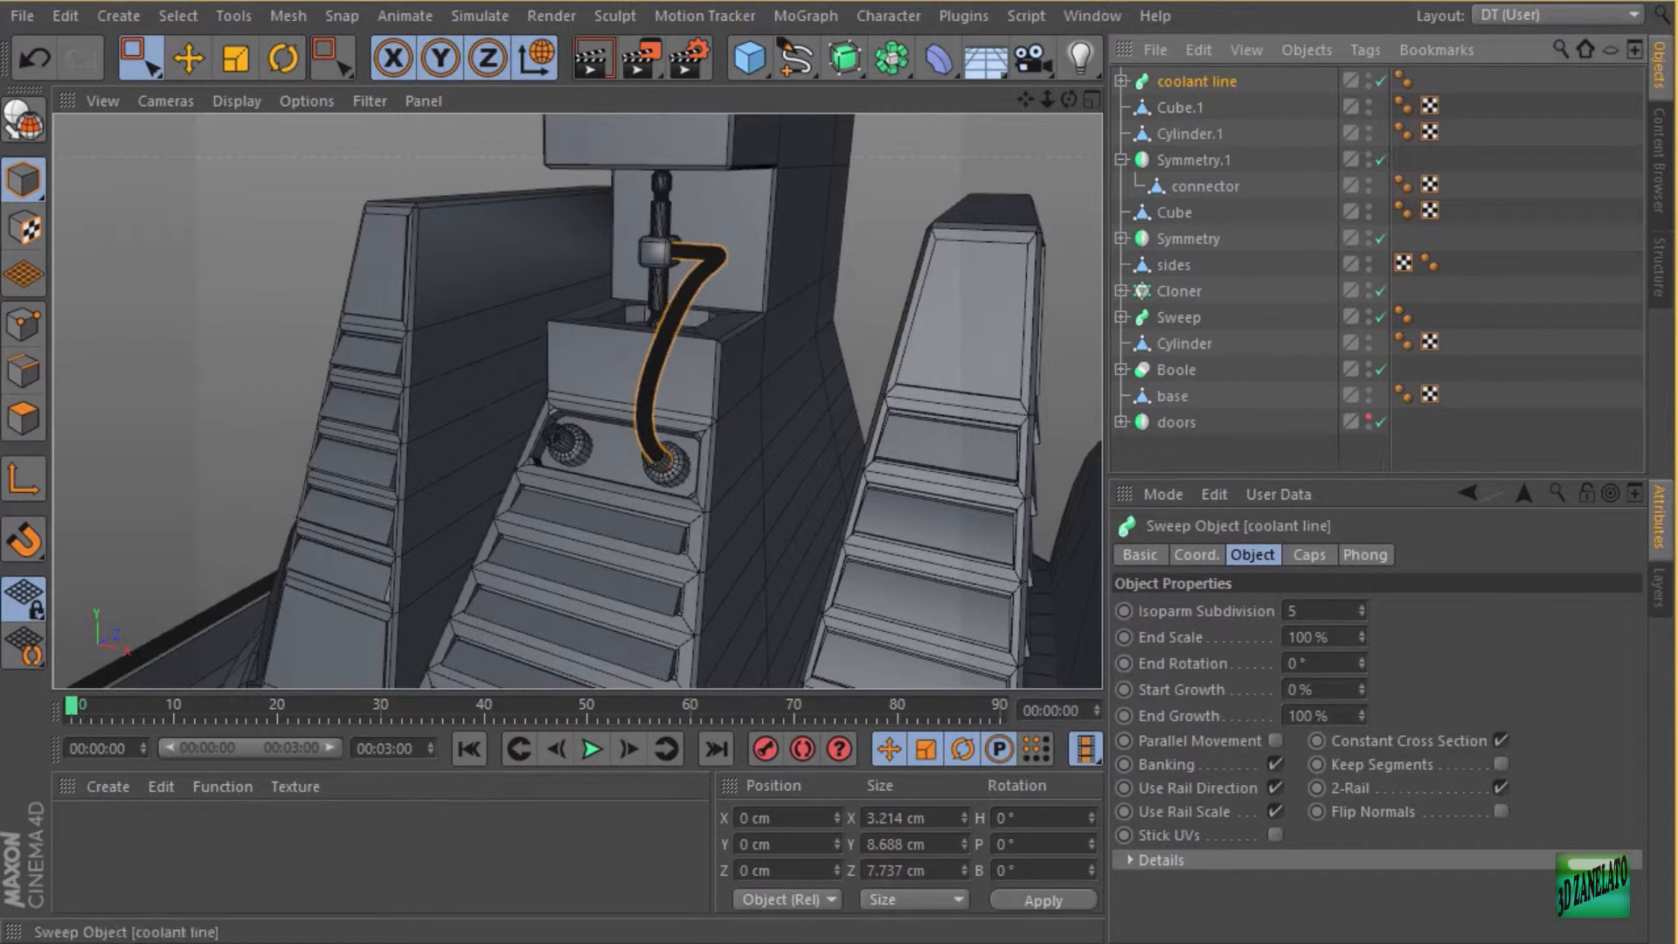
# Mirror the coolant line to the opposite connector by nesting it under a new Symmetry object.
pyautogui.click(906, 58)
pyautogui.keyDown('alt'); pyautogui.click(1188, 189); pyautogui.keyUp('alt')
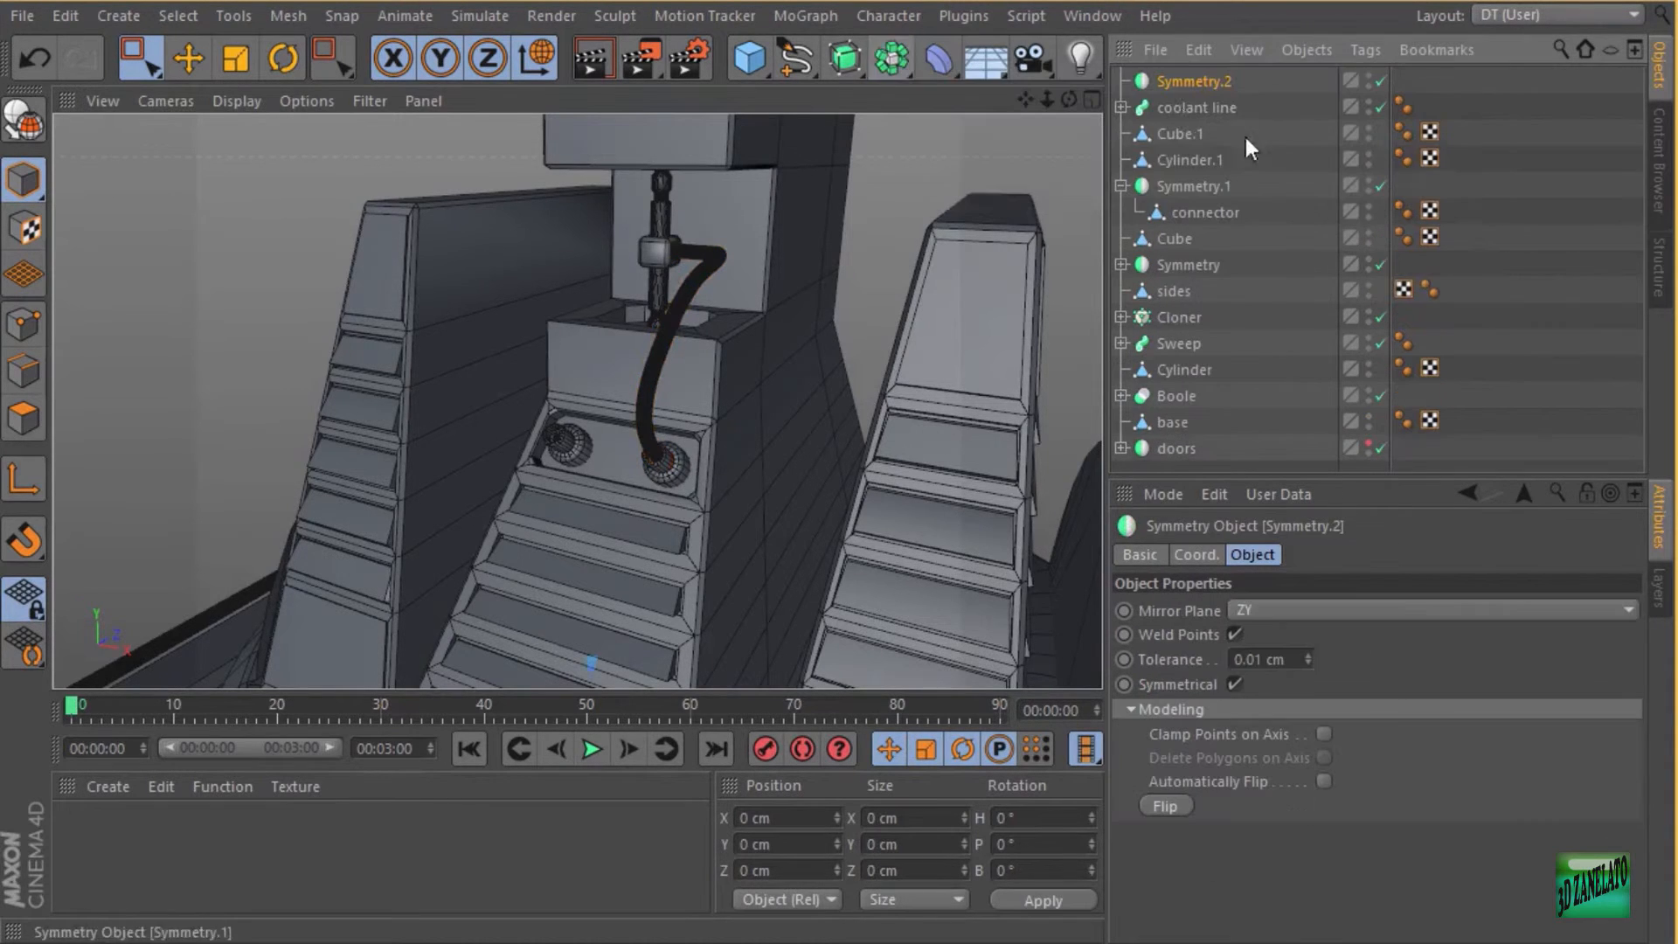
pyautogui.click(1205, 107)
pyautogui.scroll(6, 674, 188)
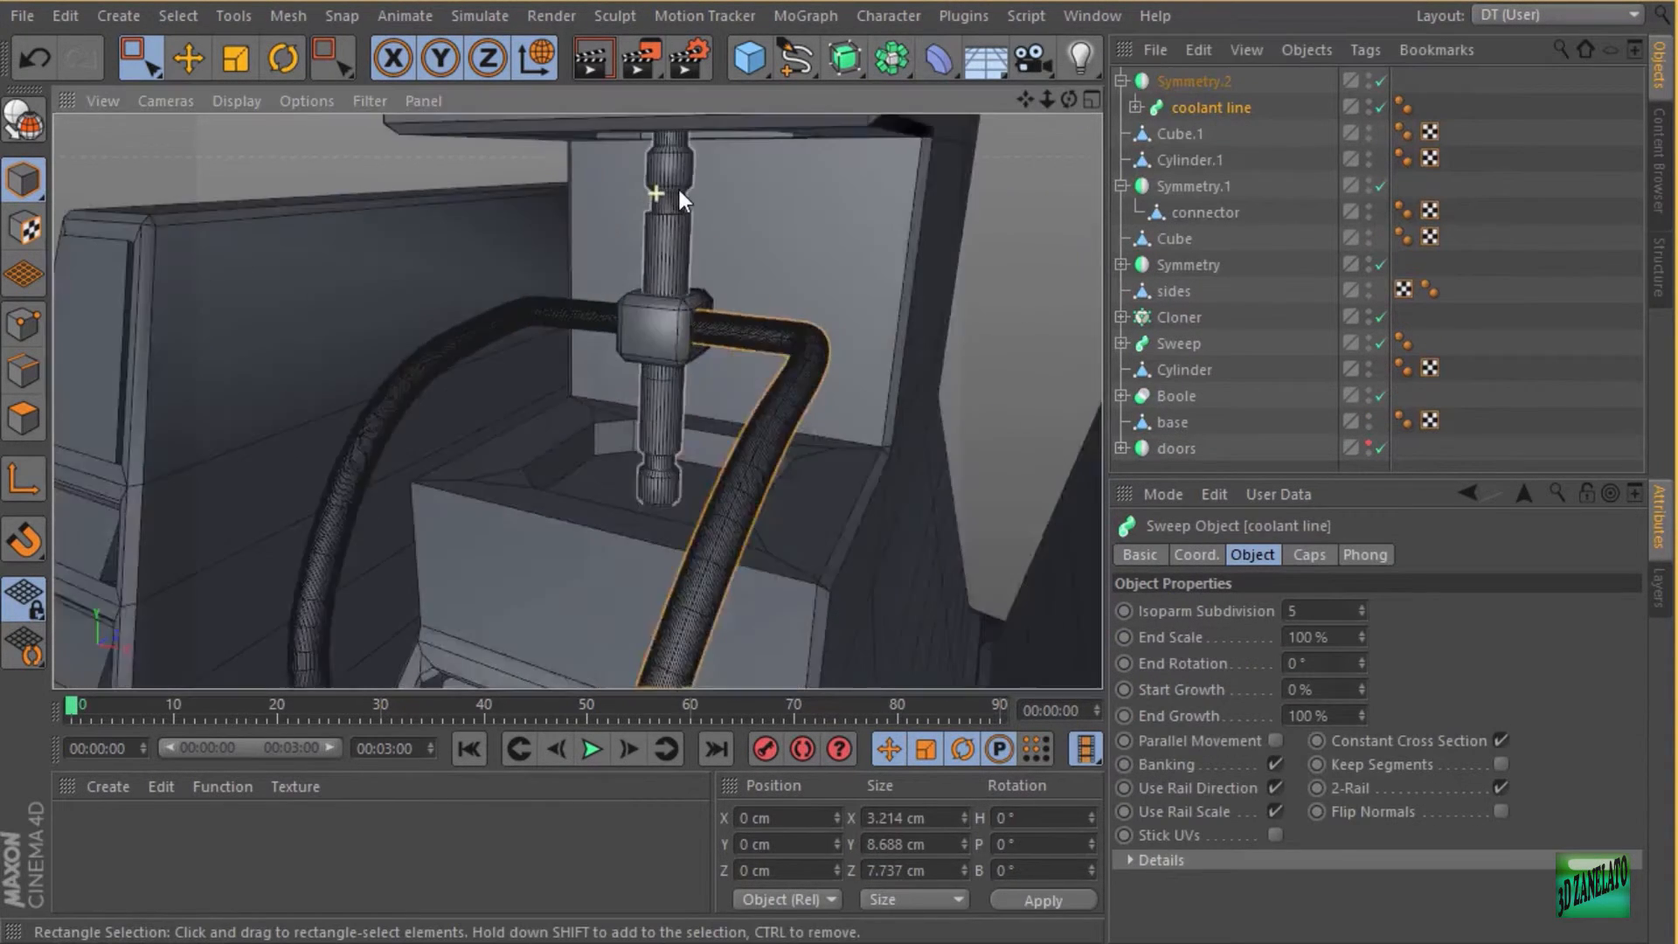
pyautogui.scroll(-8, 657, 208)
pyautogui.scroll(2, 653, 211)
# Rename the Symmetry object holding the cable as "Coolant line".
pyautogui.click(1200, 375)
pyautogui.scroll(-10, 604, 313)
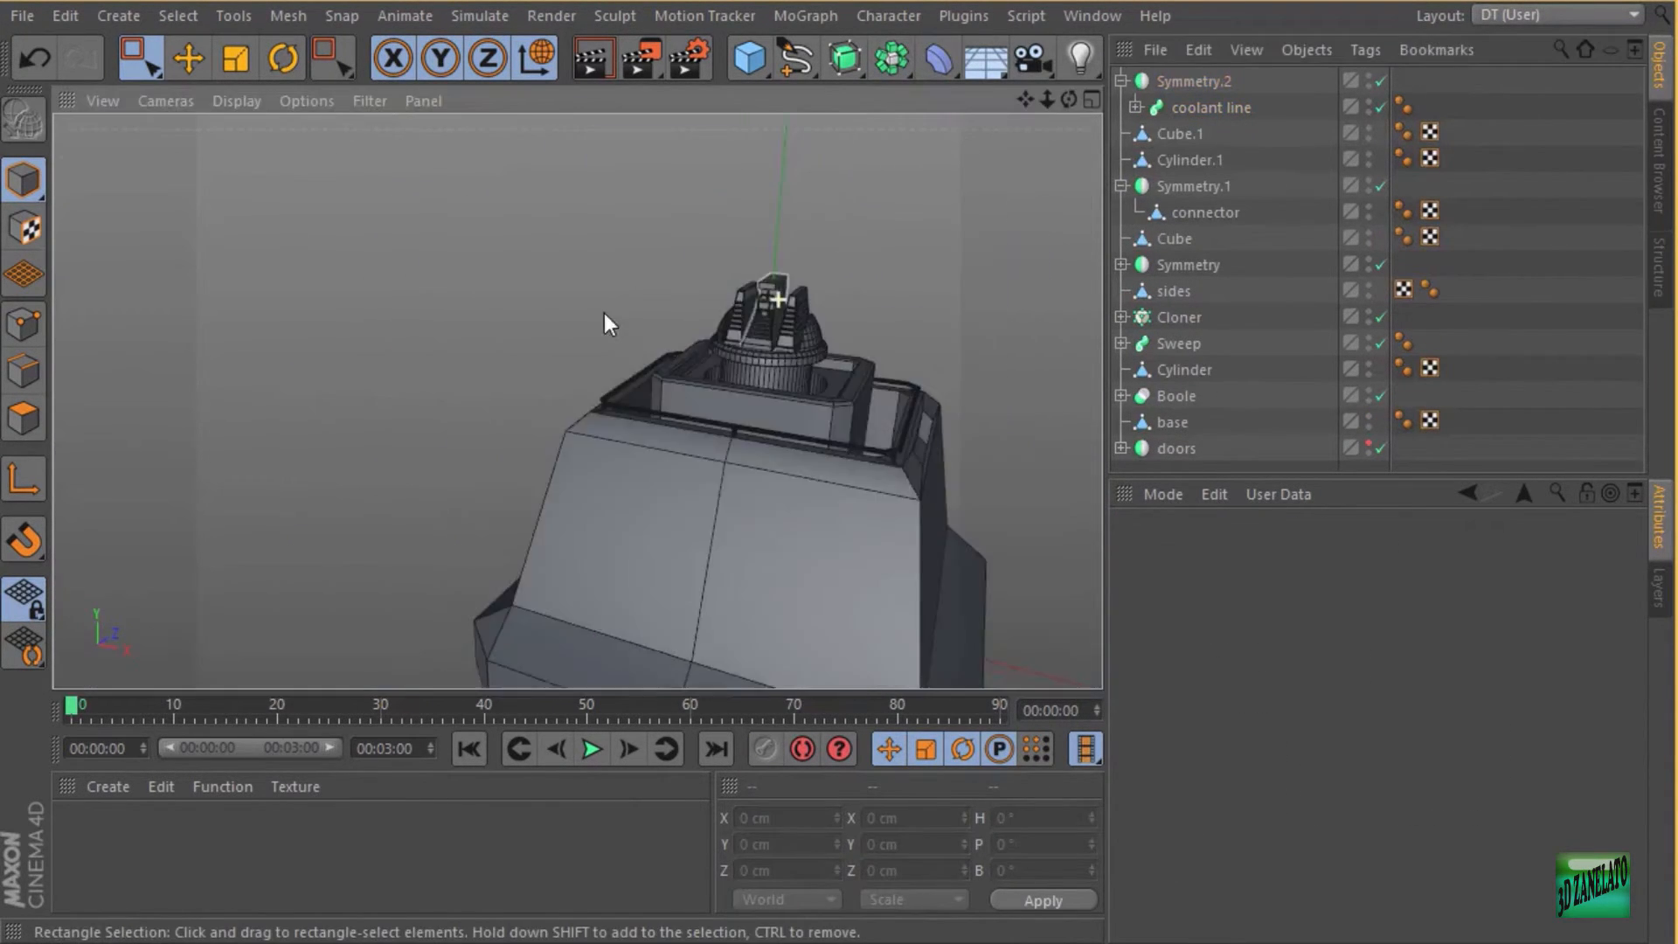
pyautogui.scroll(8, 705, 306)
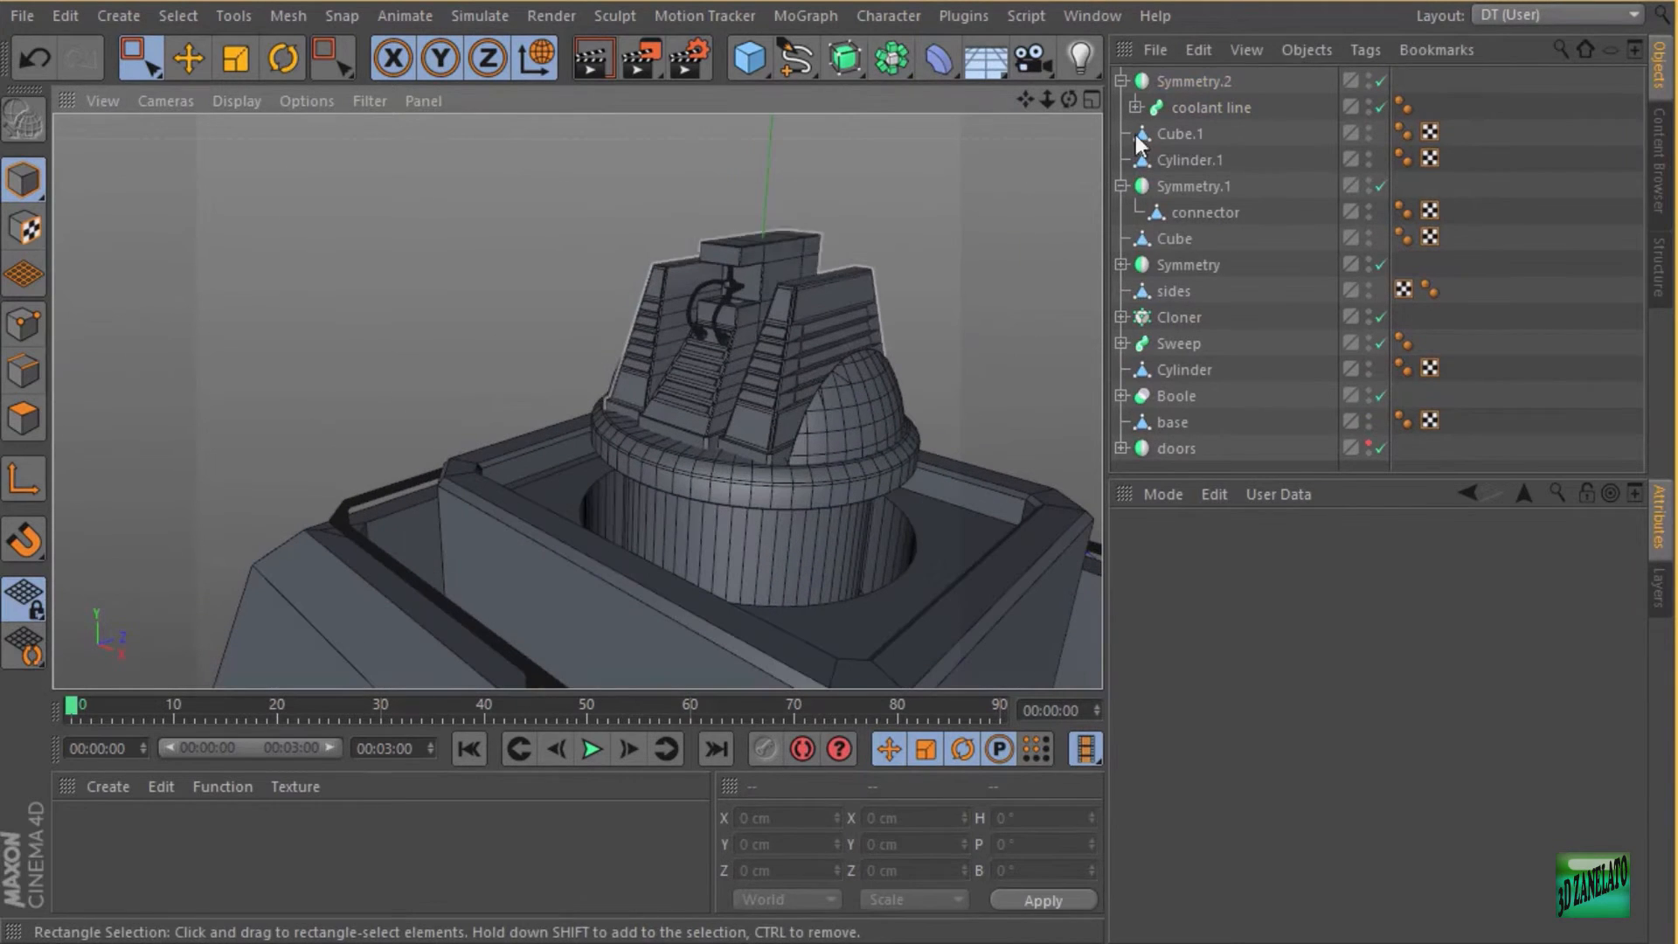
pyautogui.doubleClick(1188, 80)
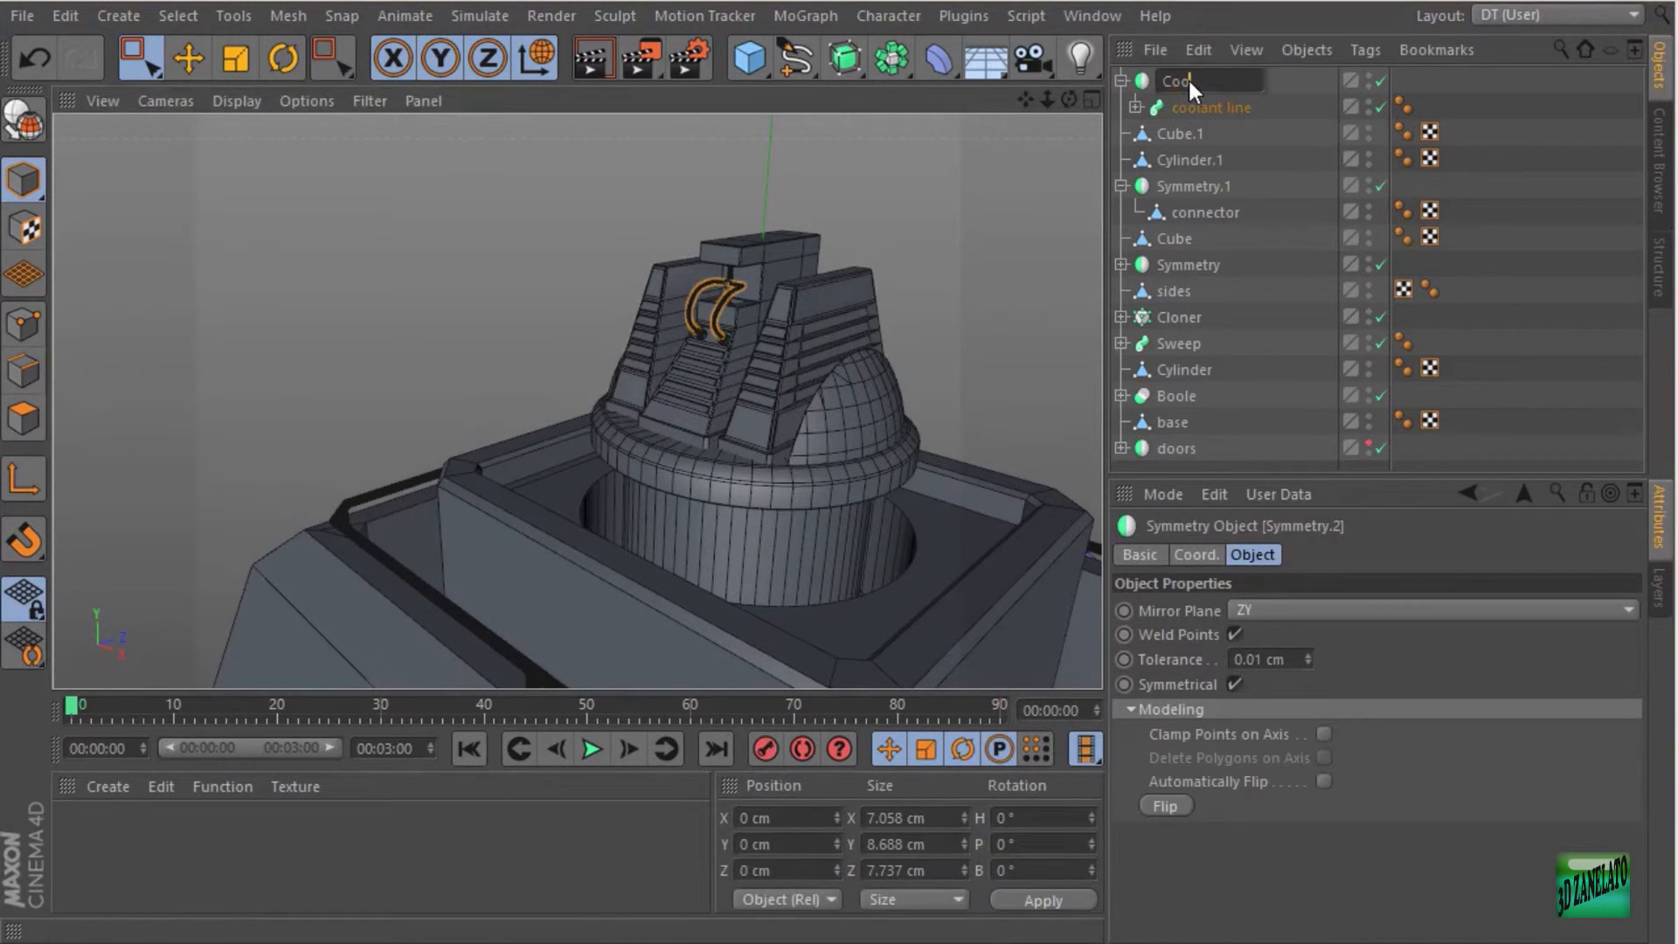
pyautogui.write('Coolant line')
pyautogui.press('Return')
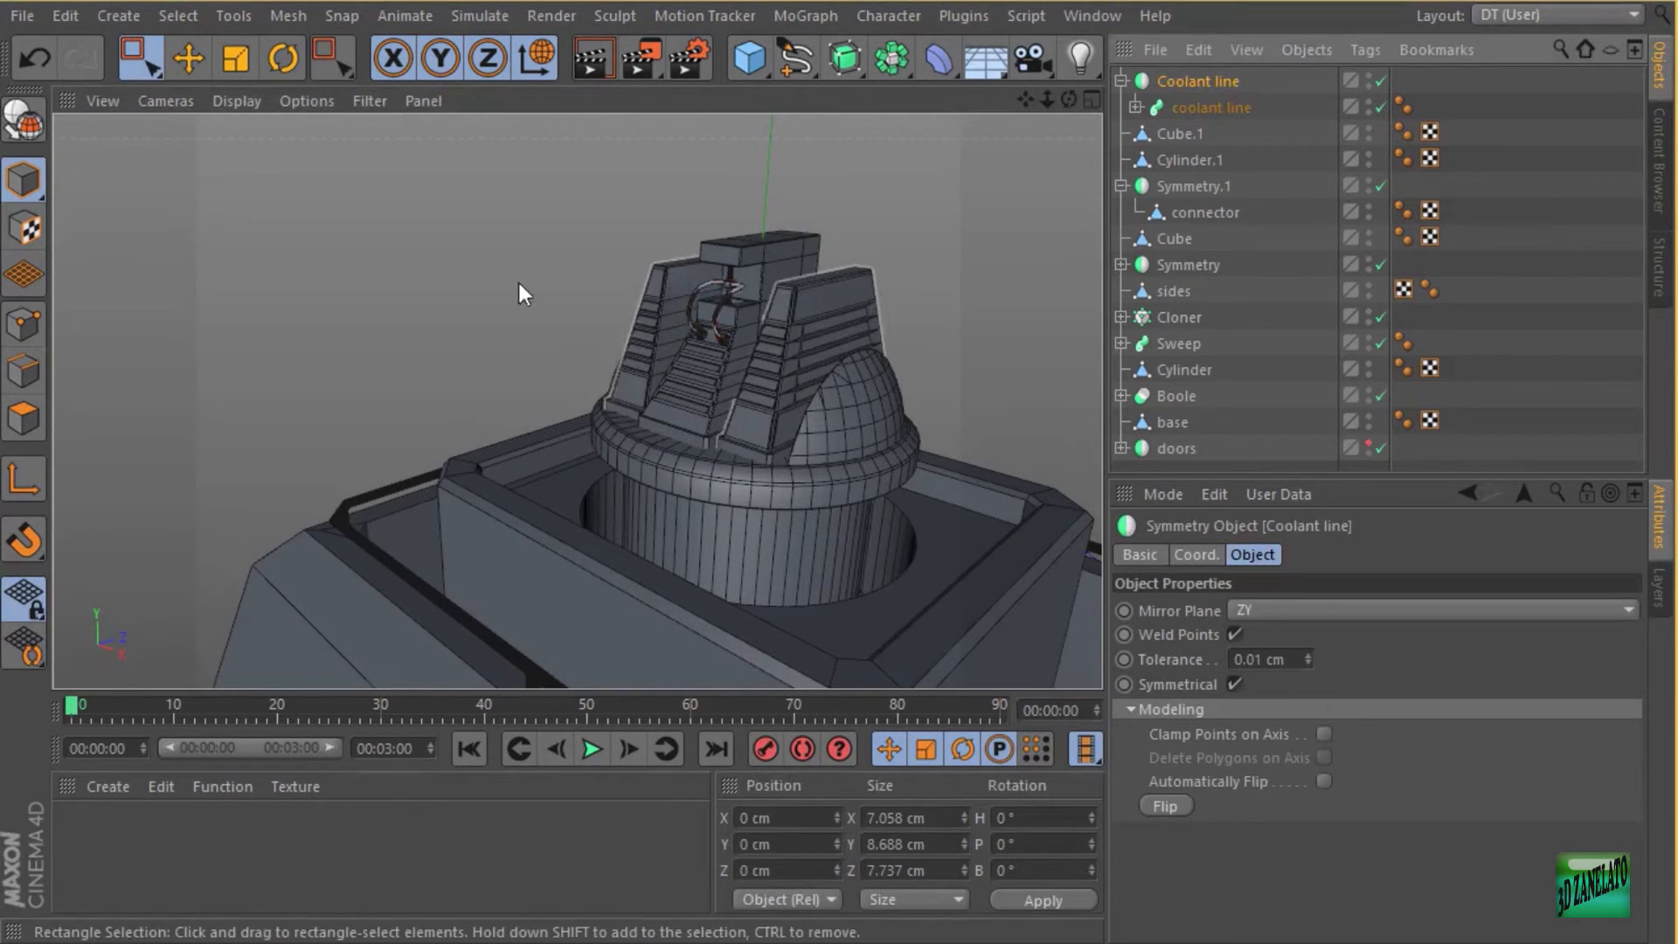
# Set the viewport display to smooth shading without wireframe lines and inspect the turret with nothing selected.
pyautogui.keyDown('alt'); pyautogui.moveTo(517, 281); pyautogui.dragTo(703, 262); pyautogui.keyUp('alt')
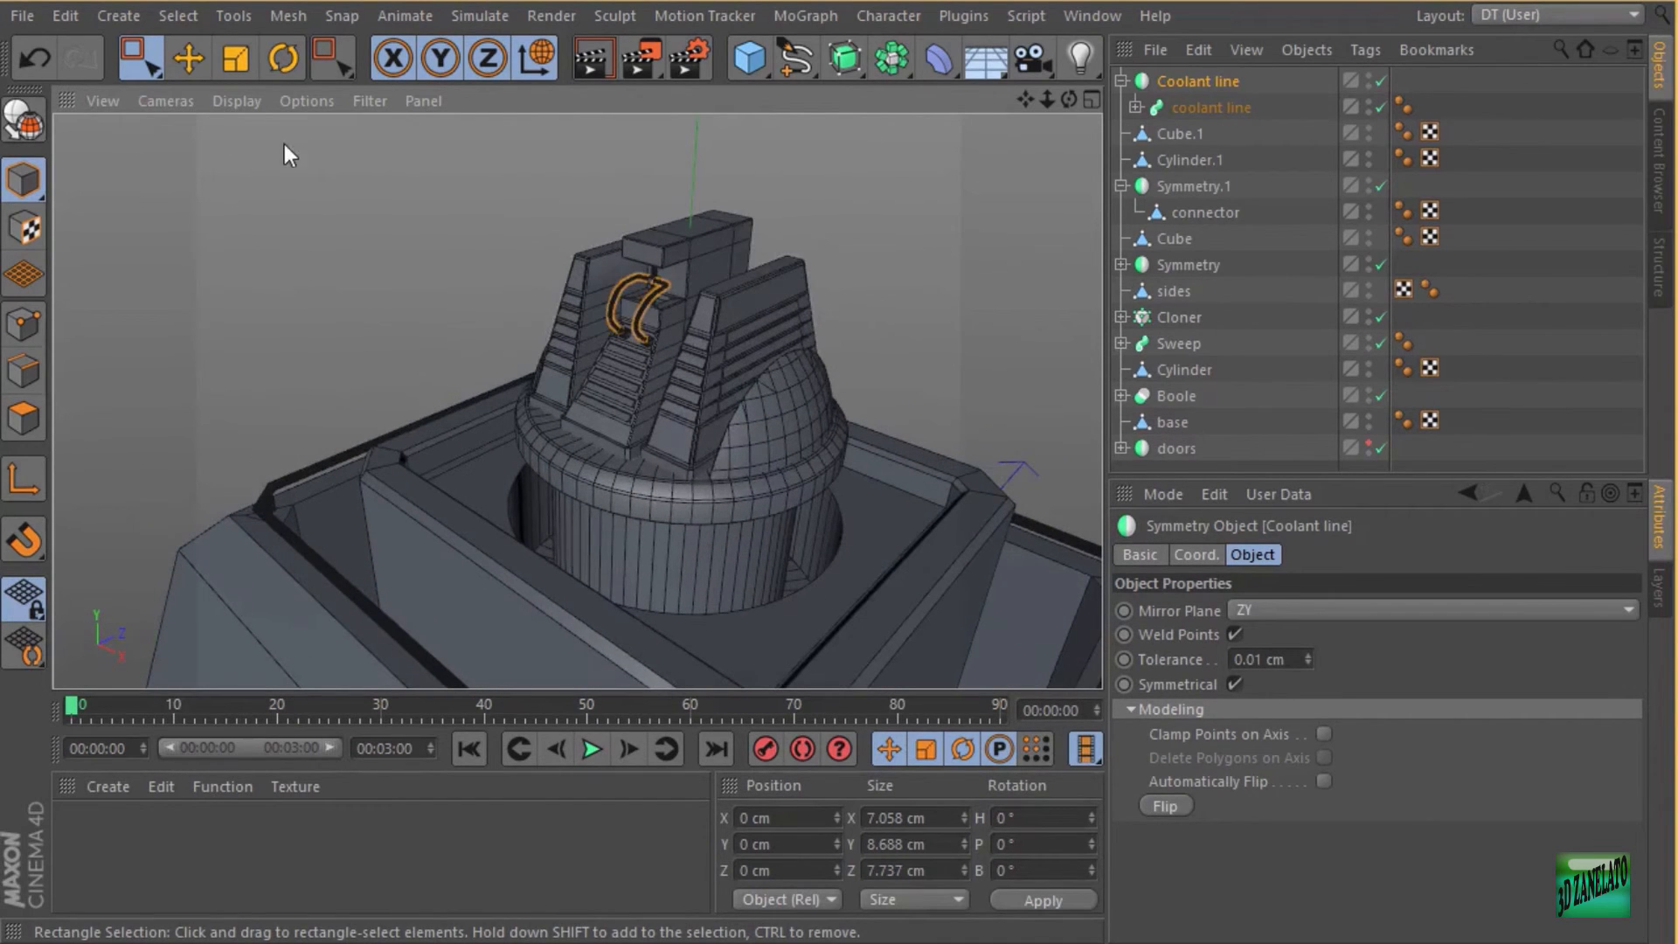
pyautogui.click(236, 100)
pyautogui.click(367, 193)
pyautogui.keyDown('alt'); pyautogui.moveTo(778, 332); pyautogui.dragTo(804, 287); pyautogui.keyUp('alt')
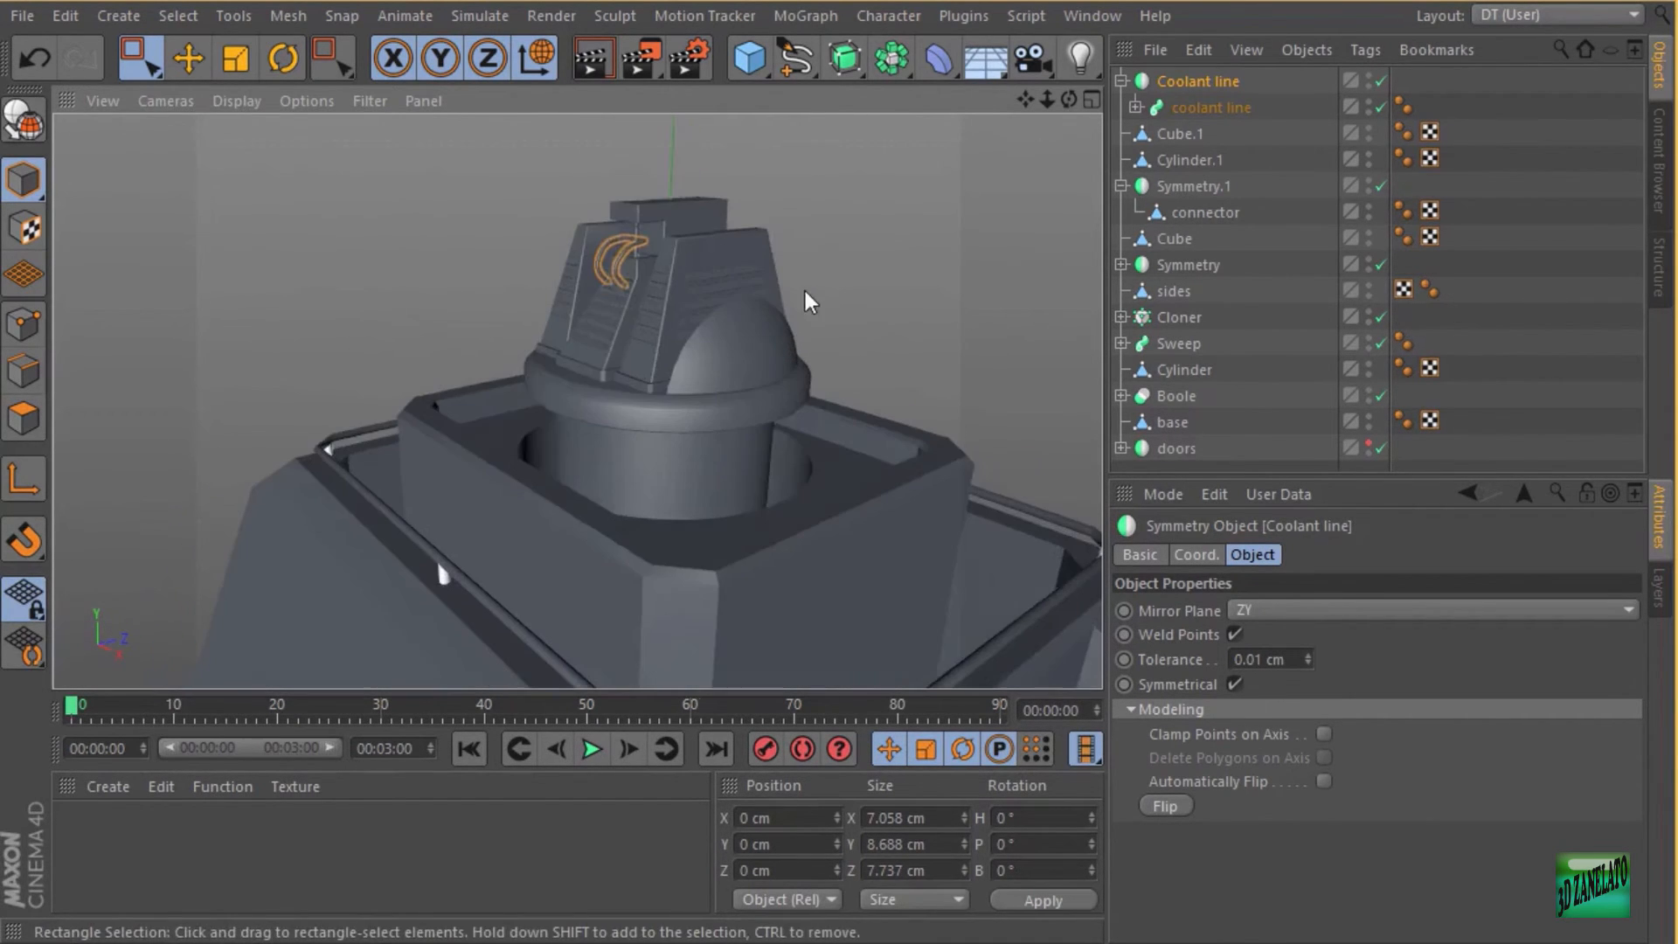
pyautogui.click(1483, 269)
pyautogui.keyDown('alt'); pyautogui.moveTo(781, 269); pyautogui.dragTo(790, 287); pyautogui.keyUp('alt')
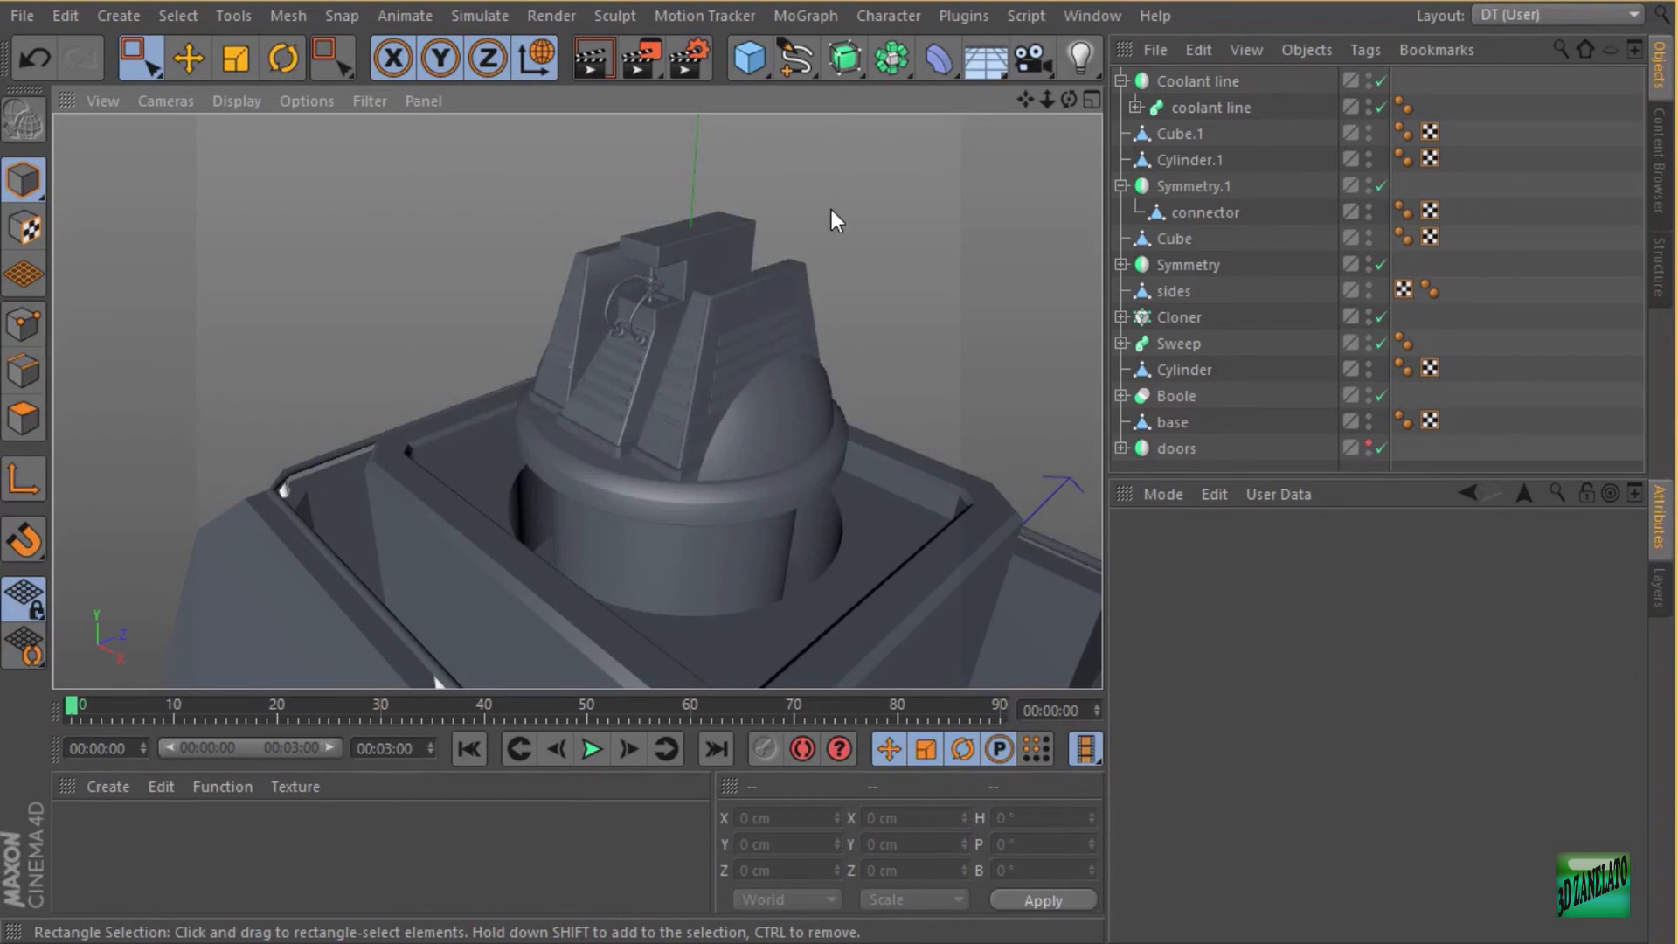
pyautogui.keyDown('alt'); pyautogui.moveTo(827, 235); pyautogui.dragTo(756, 208); pyautogui.keyUp('alt')
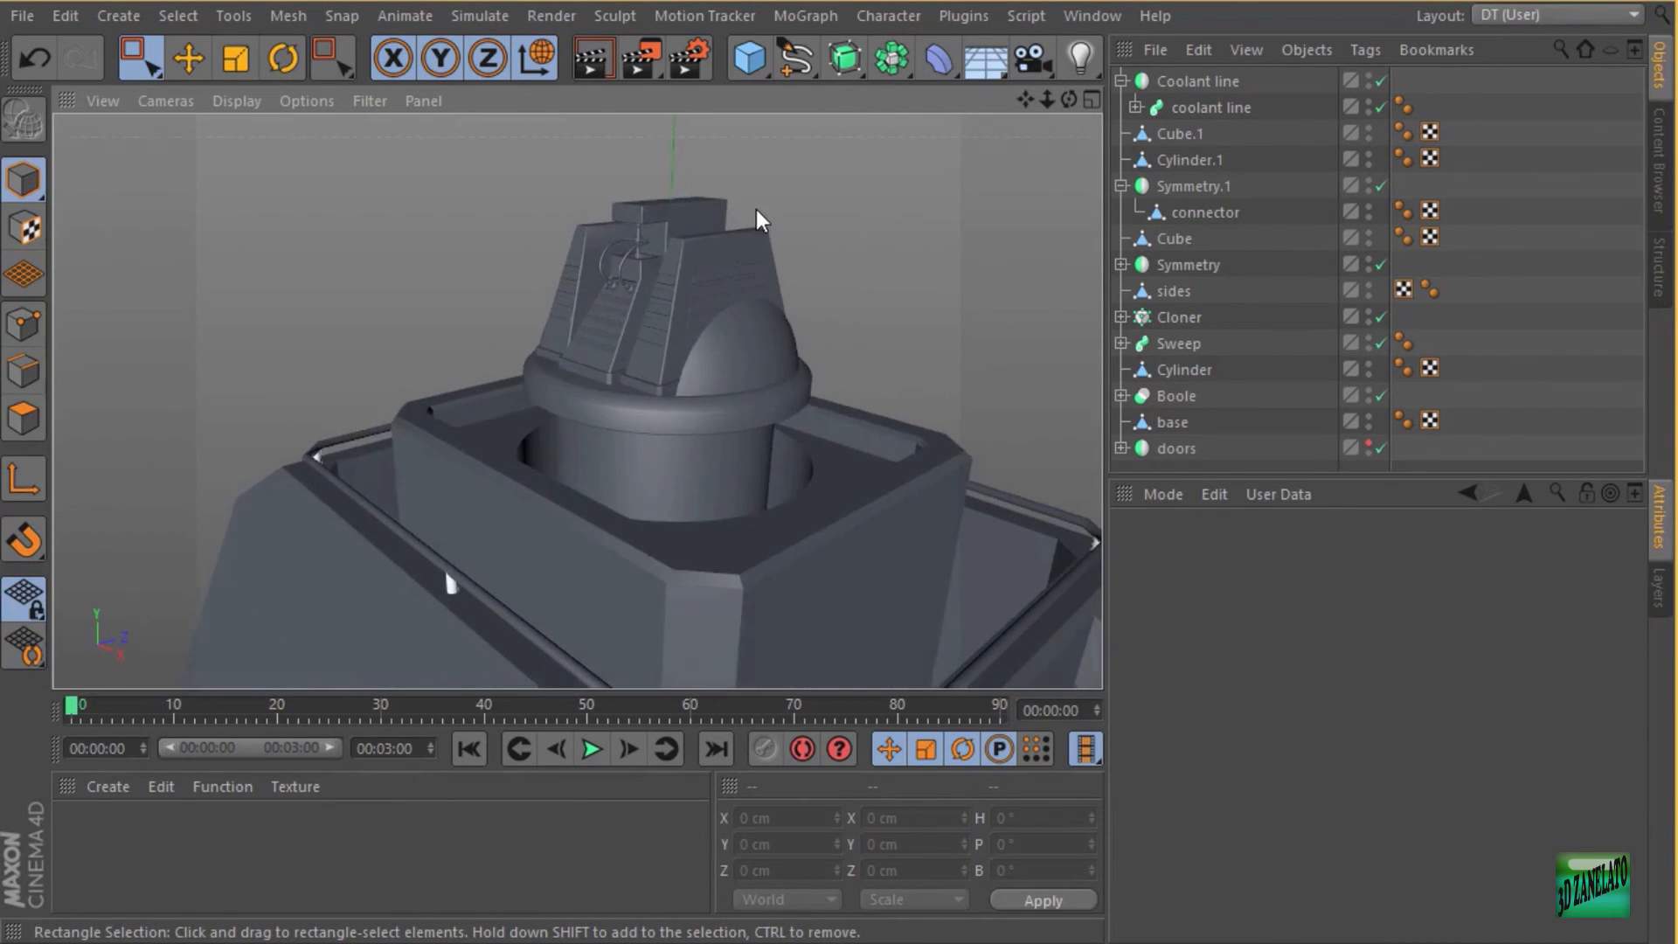